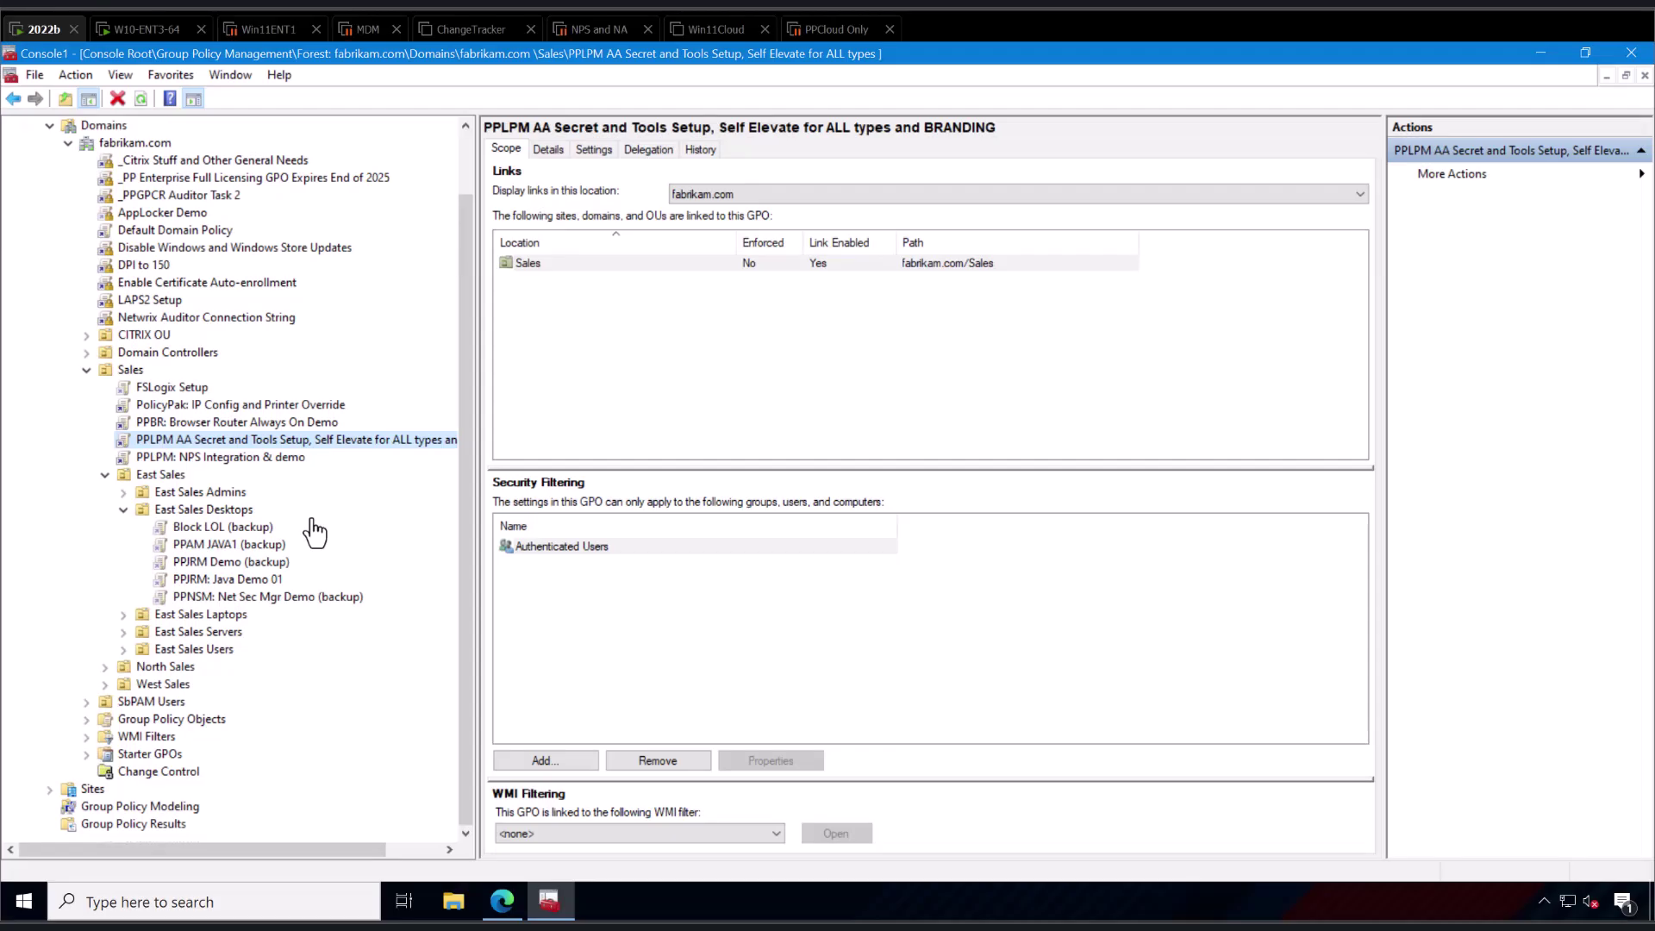
# Step: Switch to the W10-ENT3-64 test machine's session
pyautogui.click(151, 32)
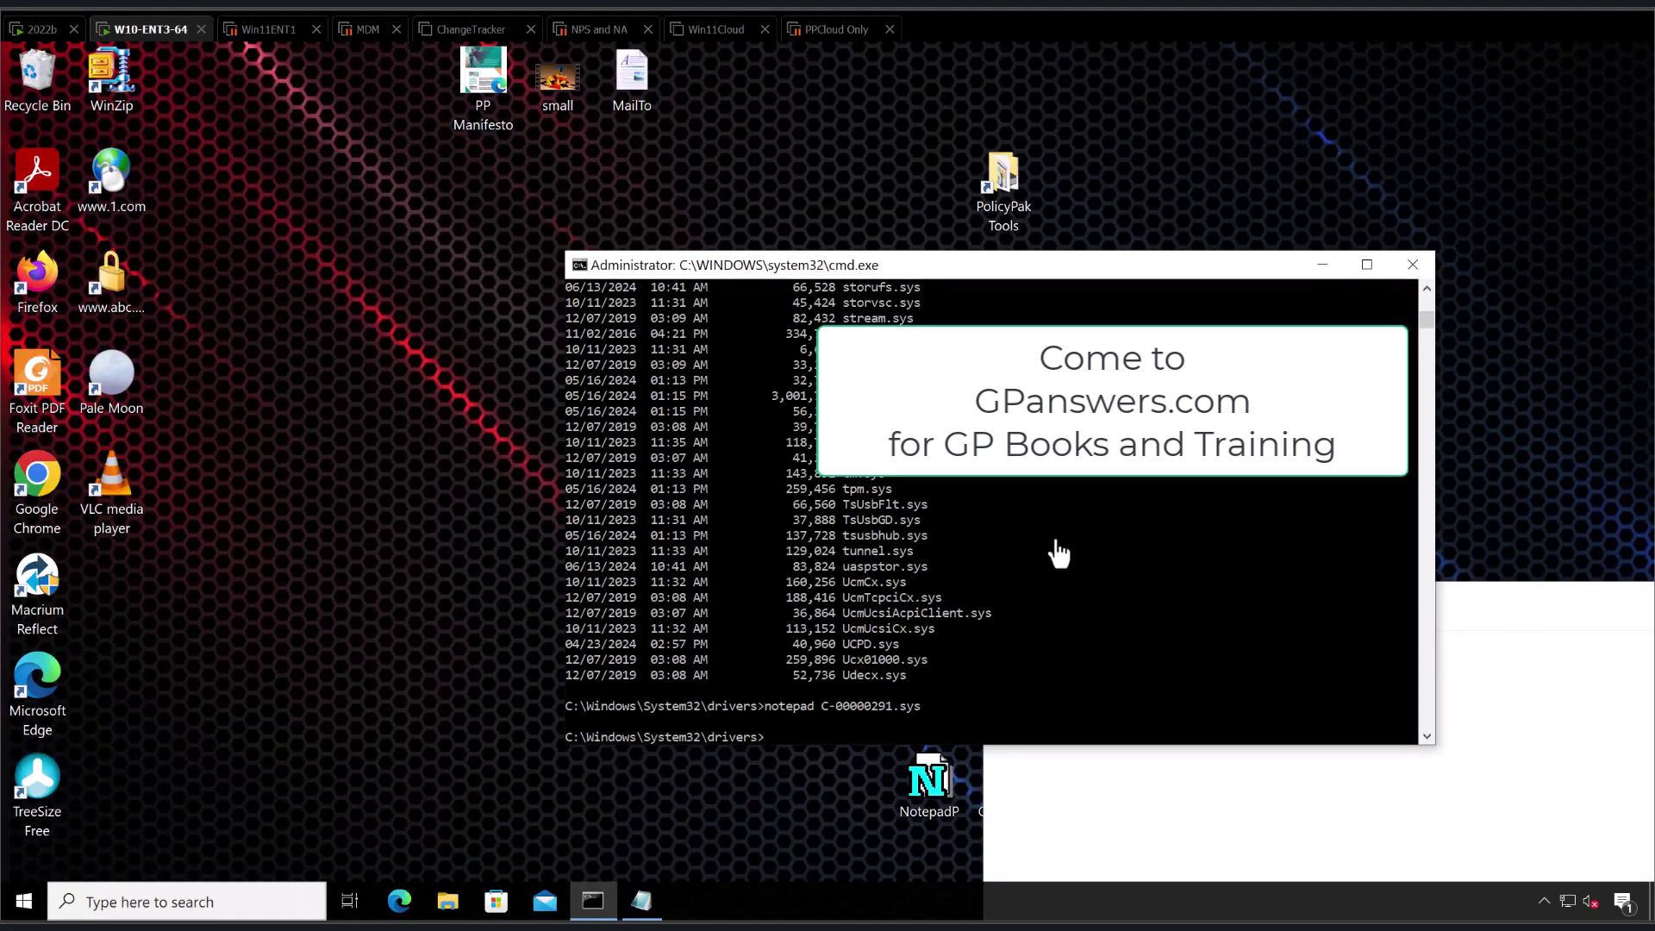
# Step: Bring the Notepad window showing C-00000291.sys ('Dummy file') in front of the command prompt
pyautogui.click(1612, 681)
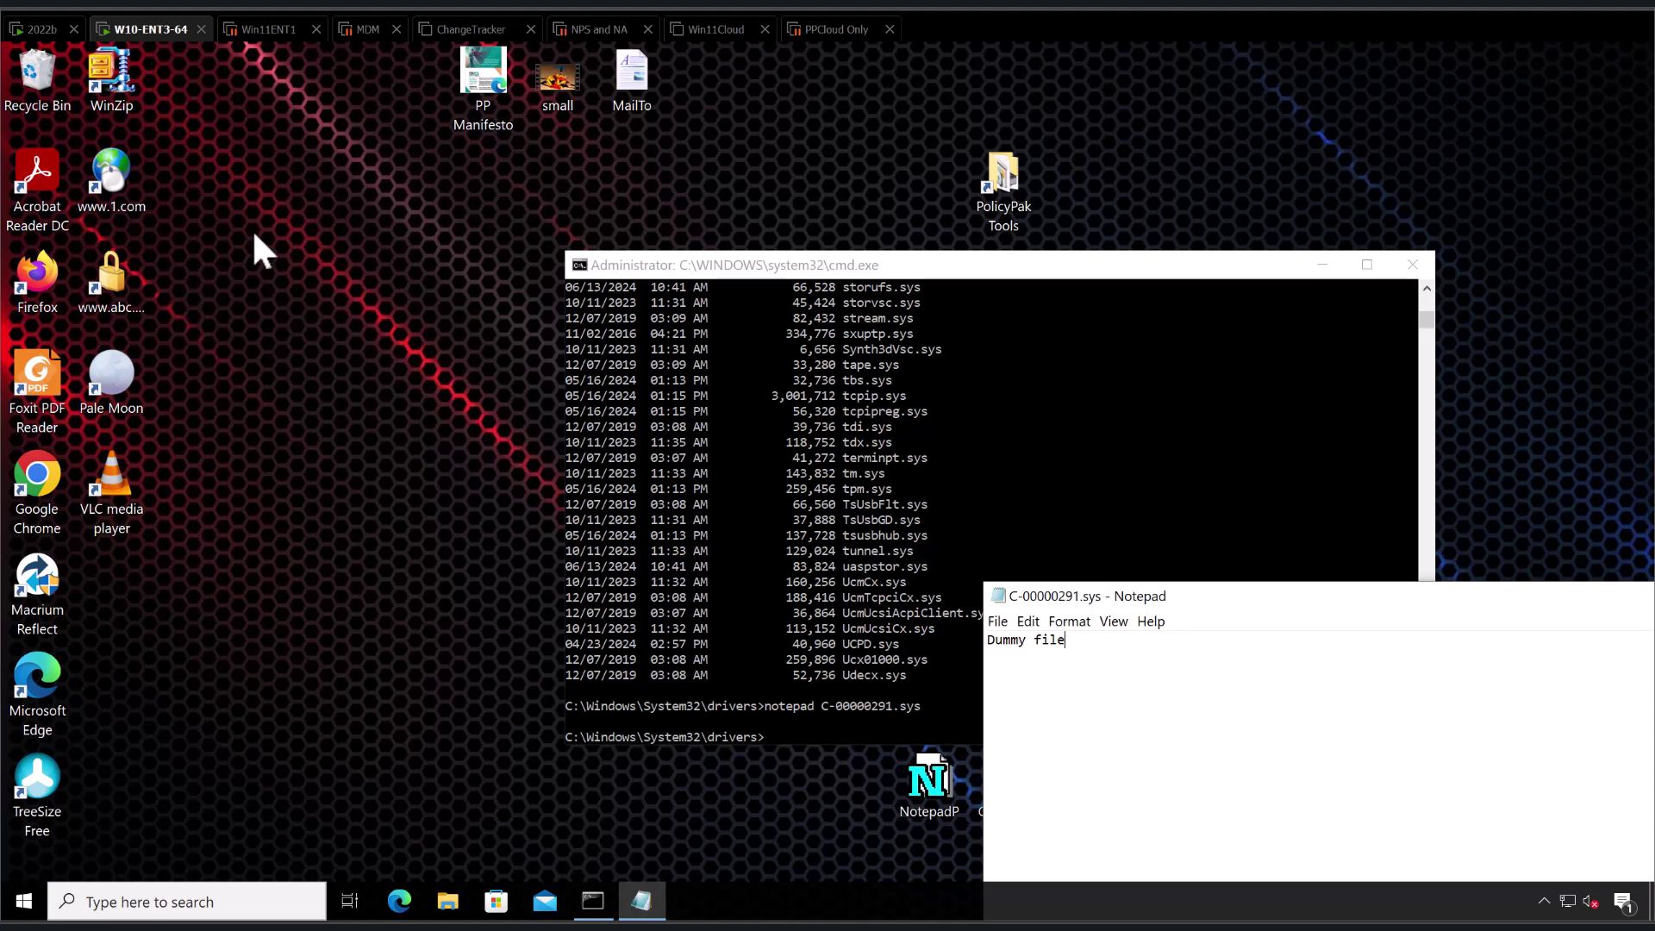
# Step: On the 2022b server, create a GPO named 'Turn off Crowdstrike Service' linked to East Sales Desktops
pyautogui.click(39, 31)
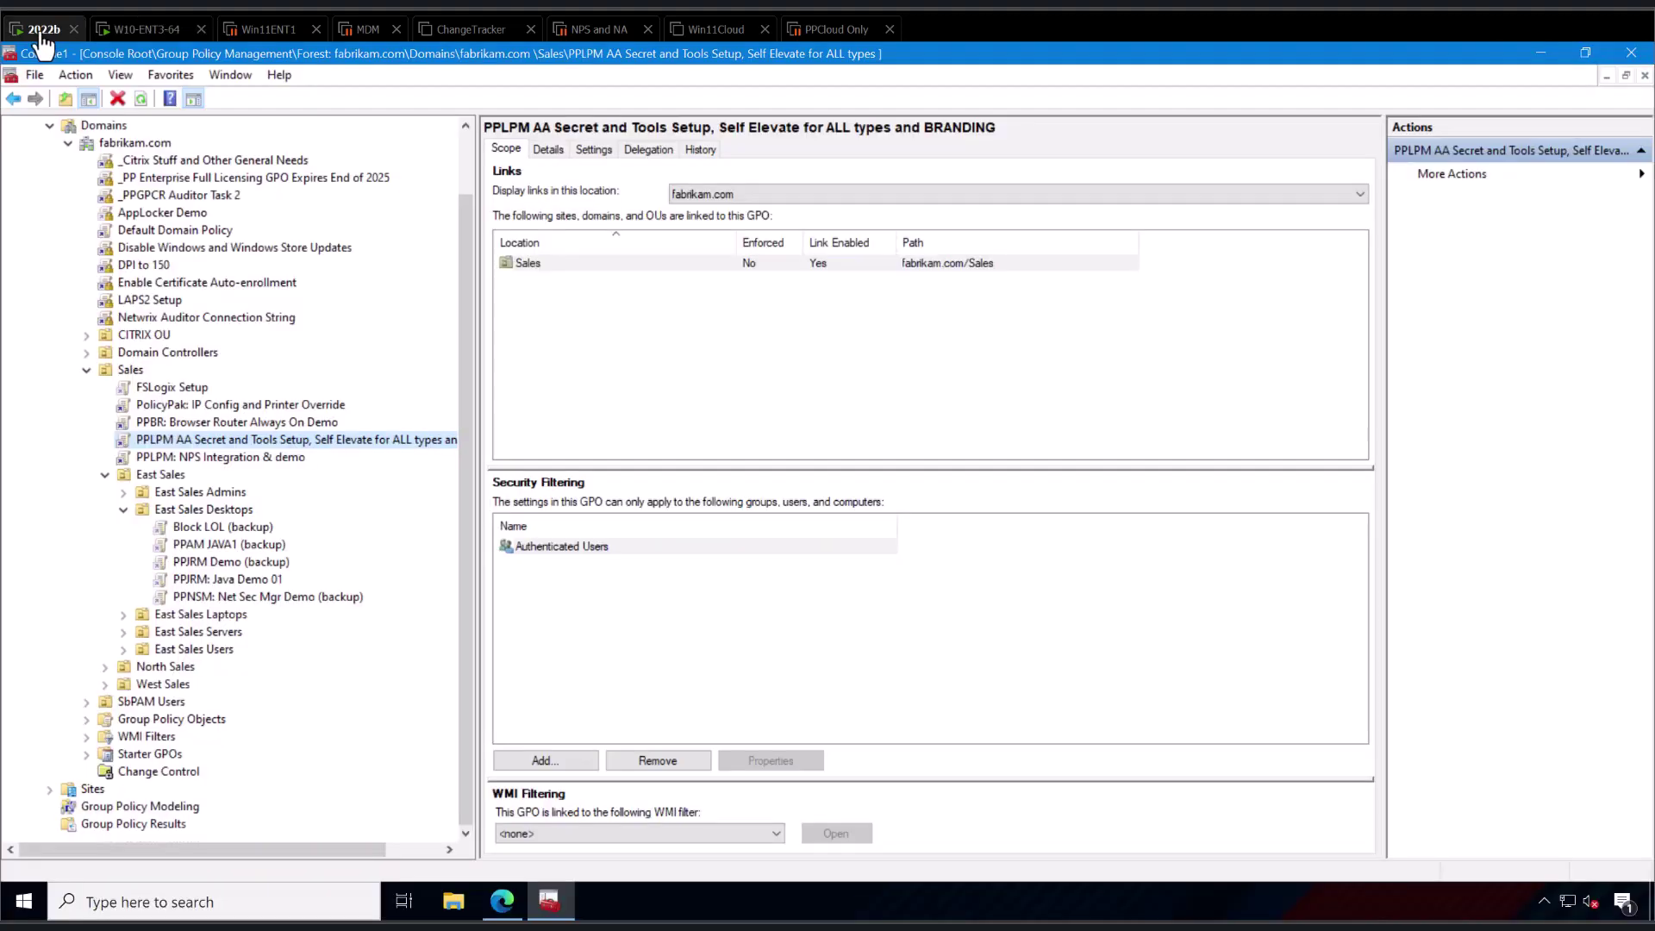
pyautogui.rightClick(230, 509)
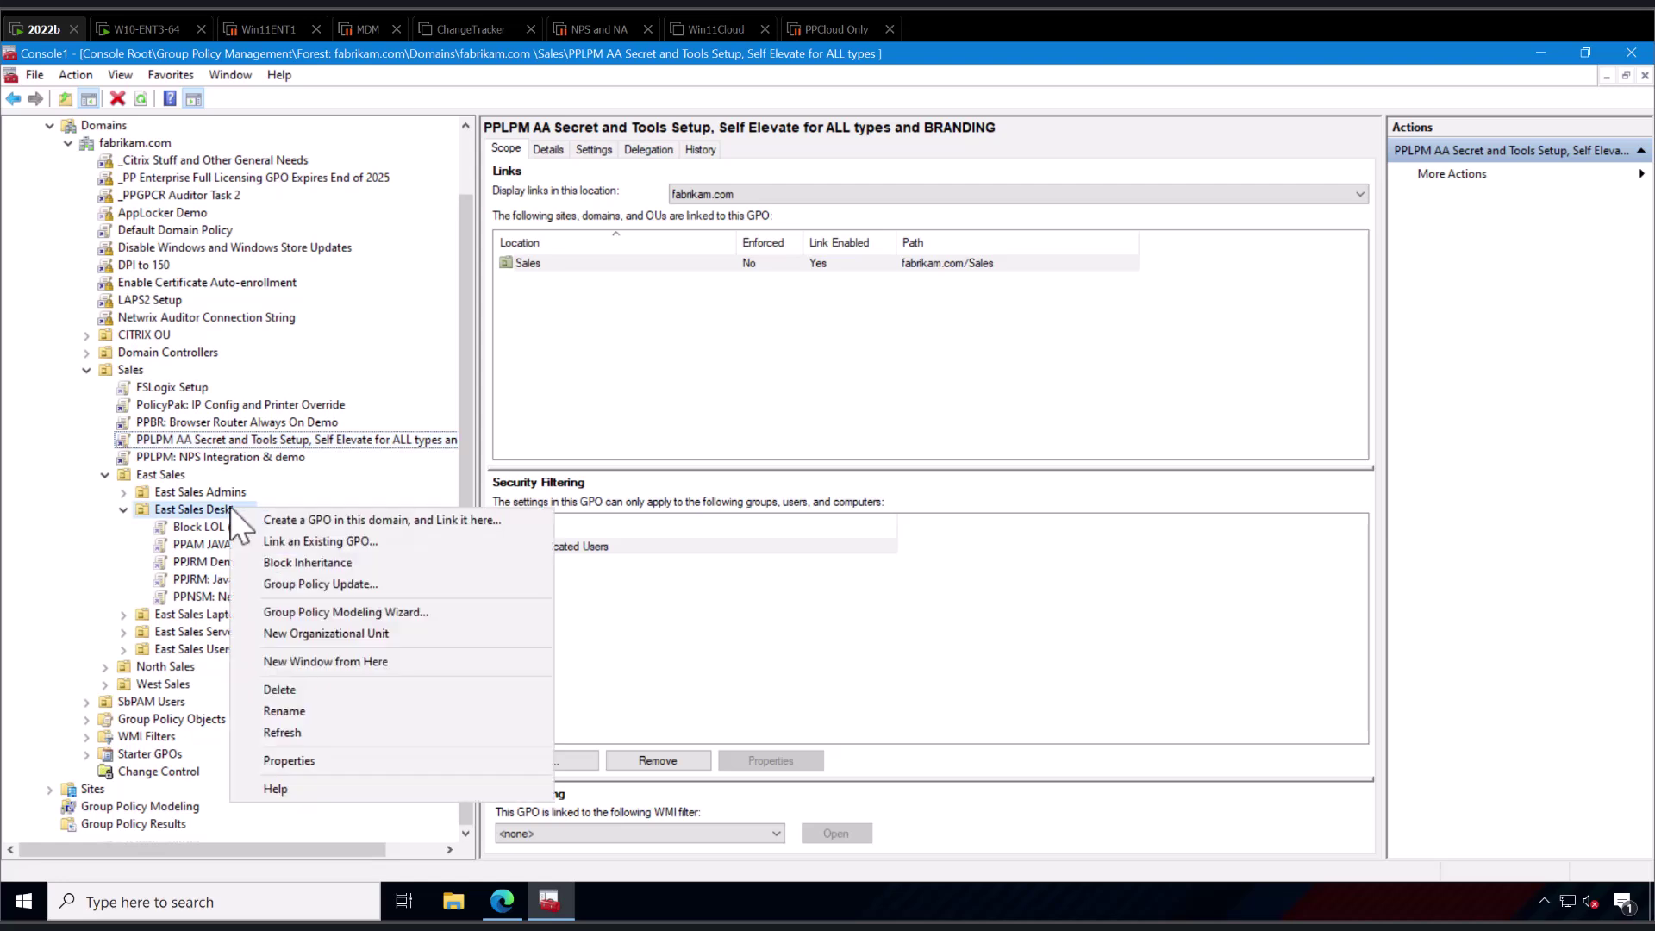
pyautogui.click(274, 522)
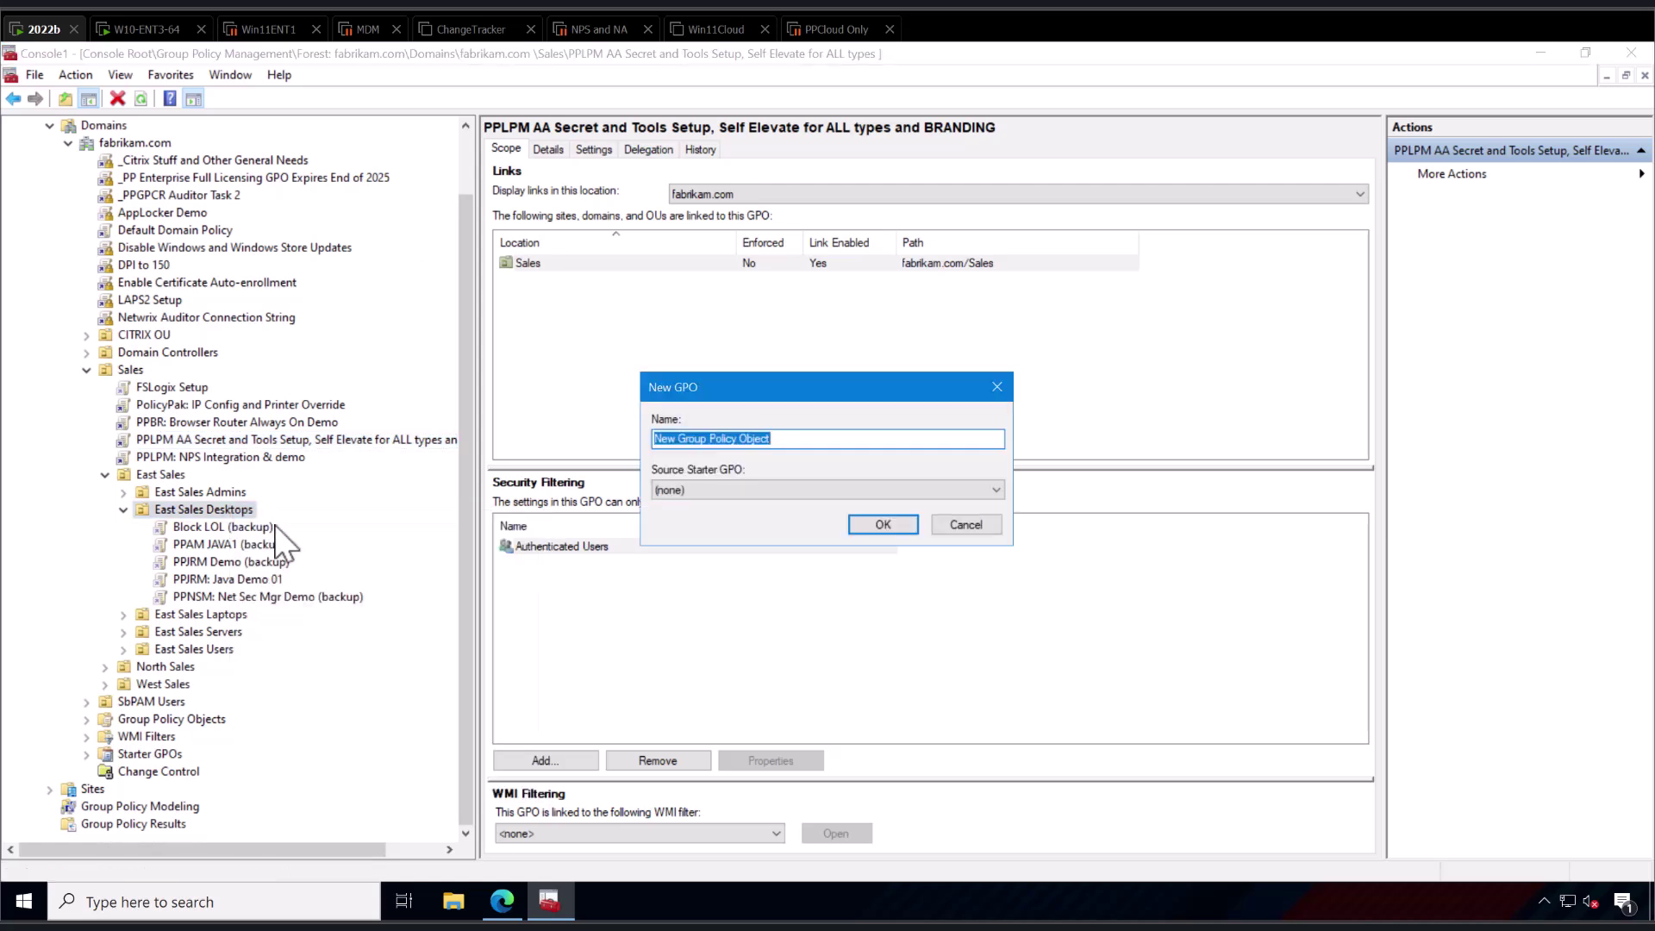
pyautogui.write('Turn off Crowd')
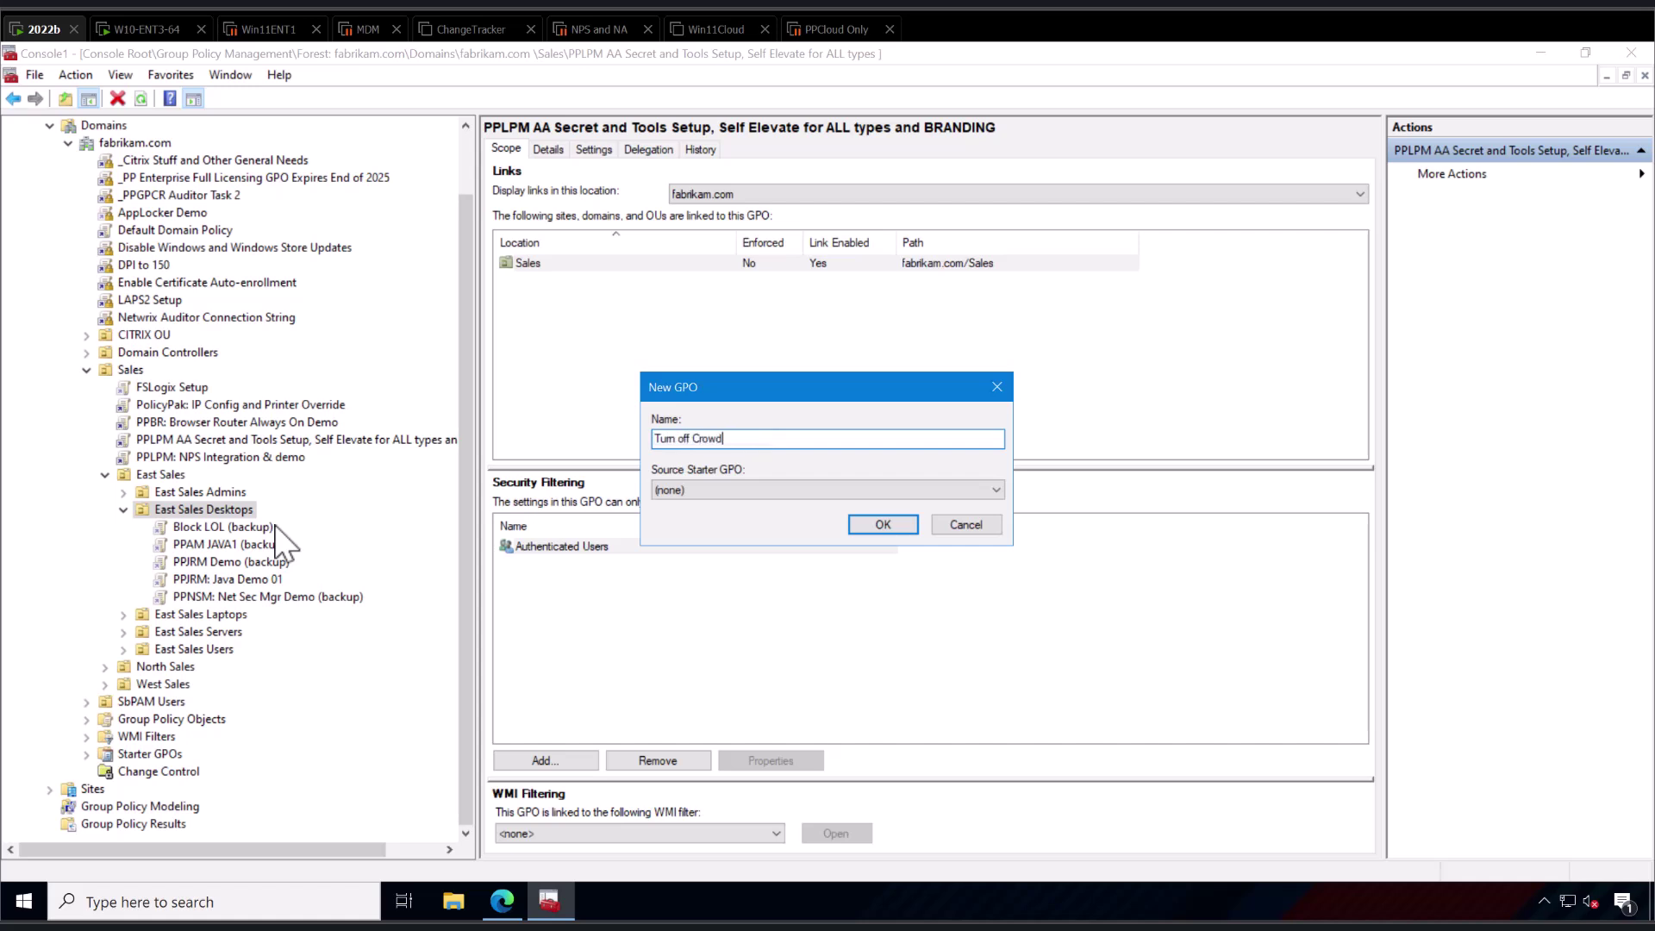
pyautogui.write('strike Service')
pyautogui.press('Return')
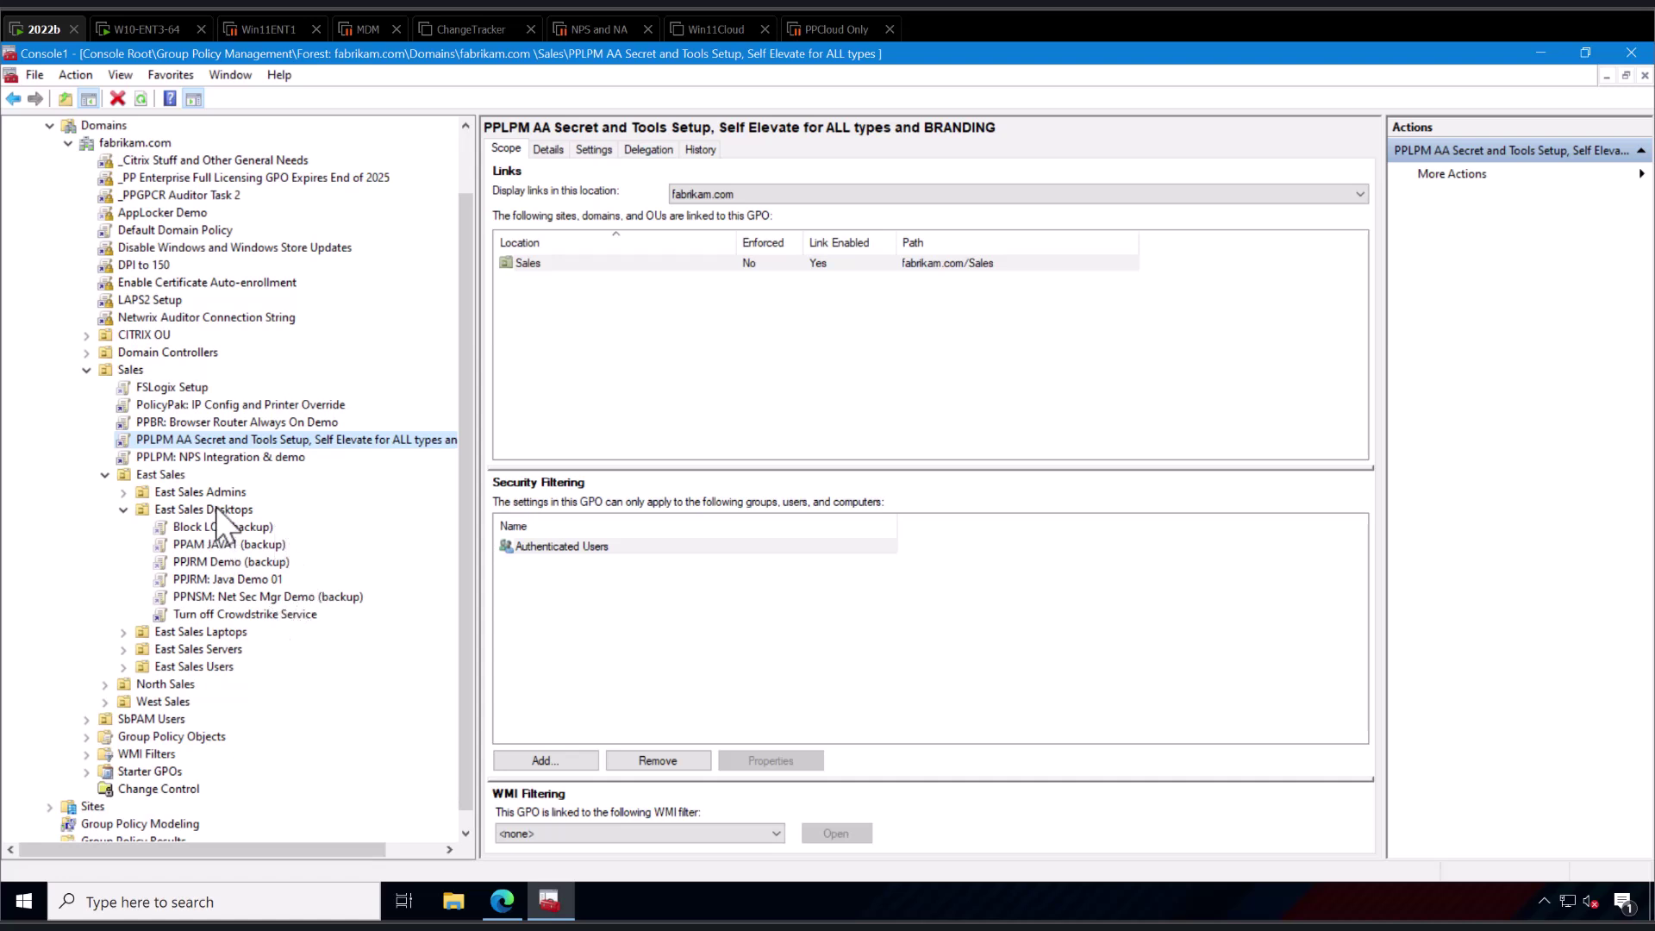
# Step: Open the Turn off Crowdstrike Service GPO in the editor, maximized with a wider policy tree
pyautogui.rightClick(273, 615)
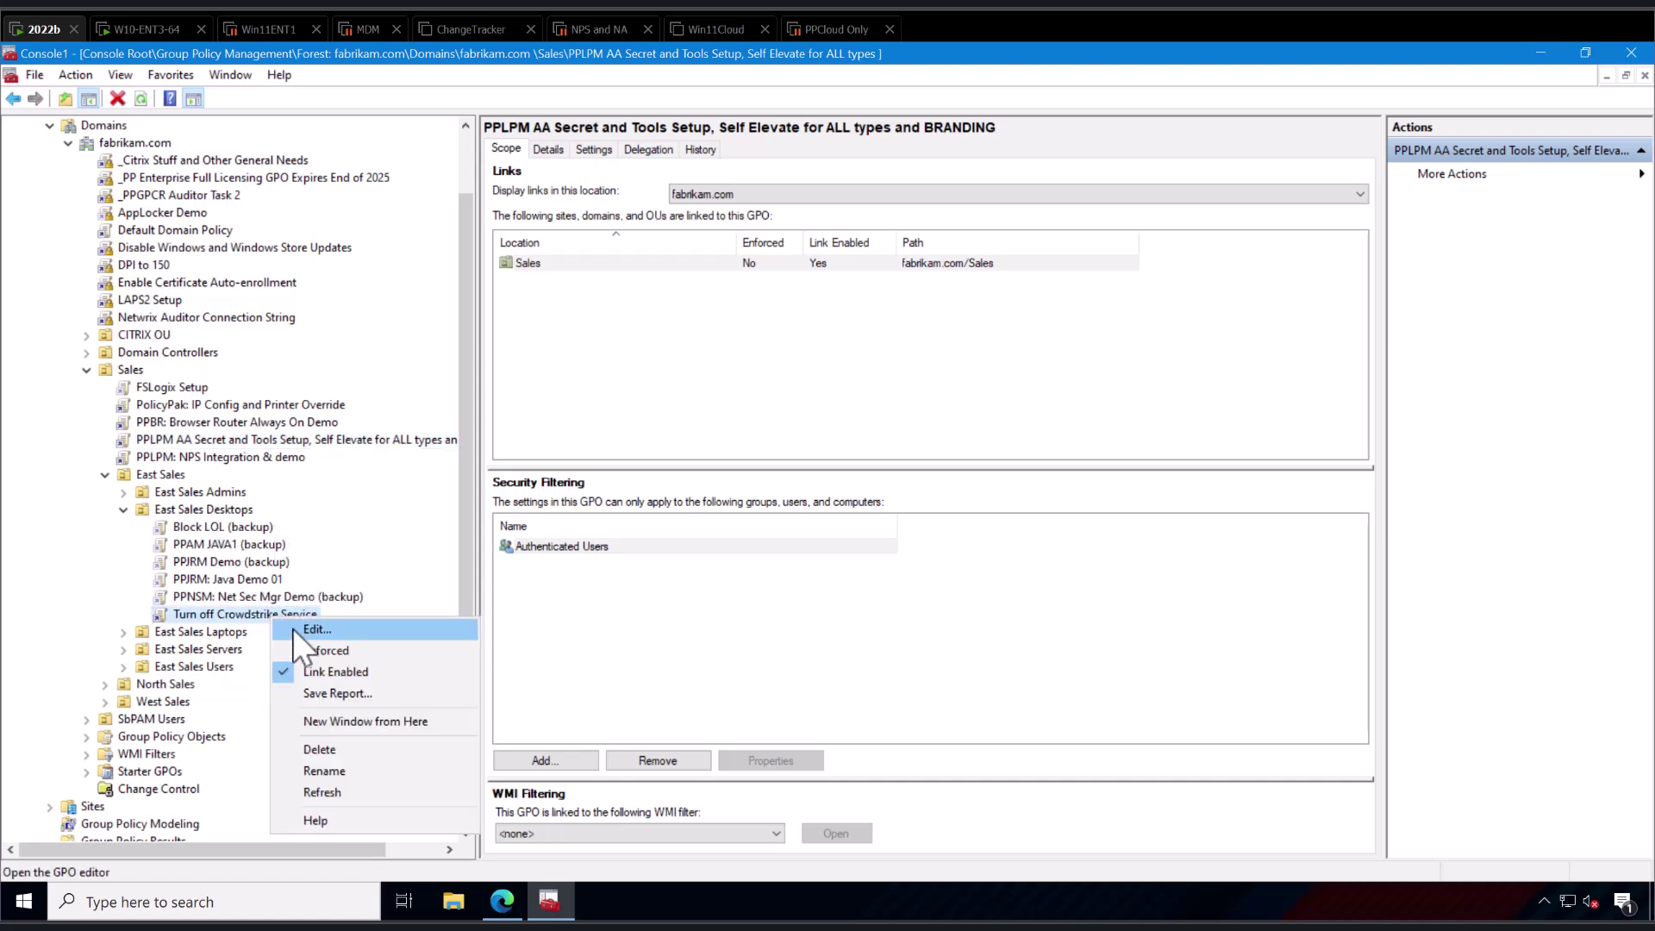
pyautogui.click(292, 628)
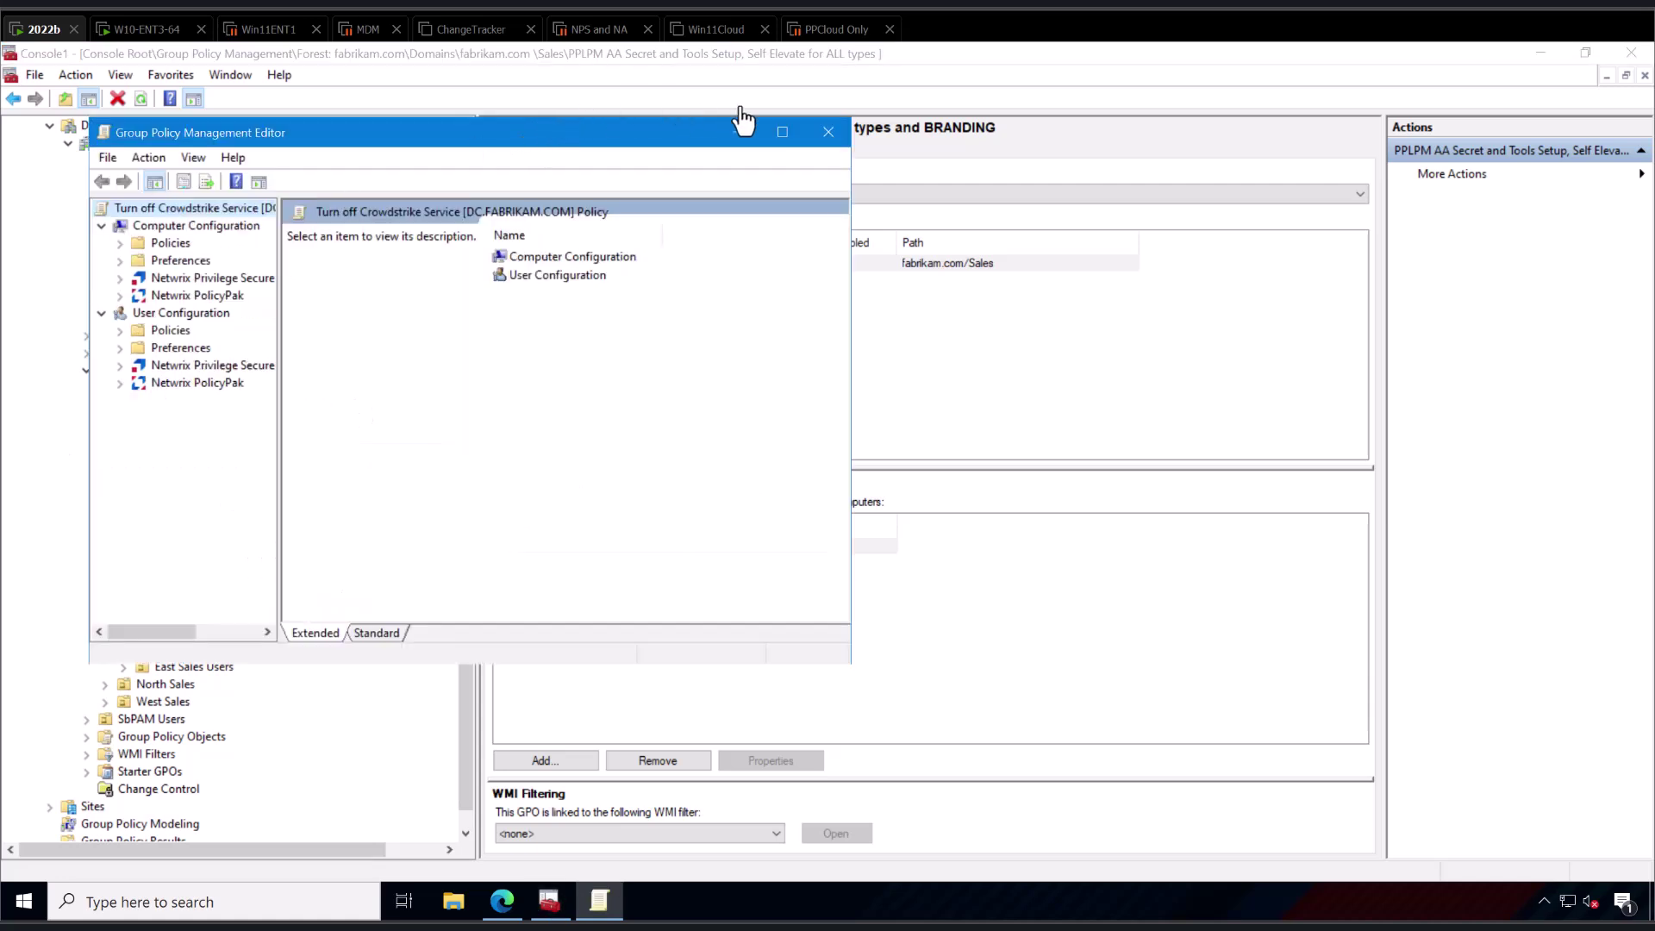
pyautogui.click(785, 133)
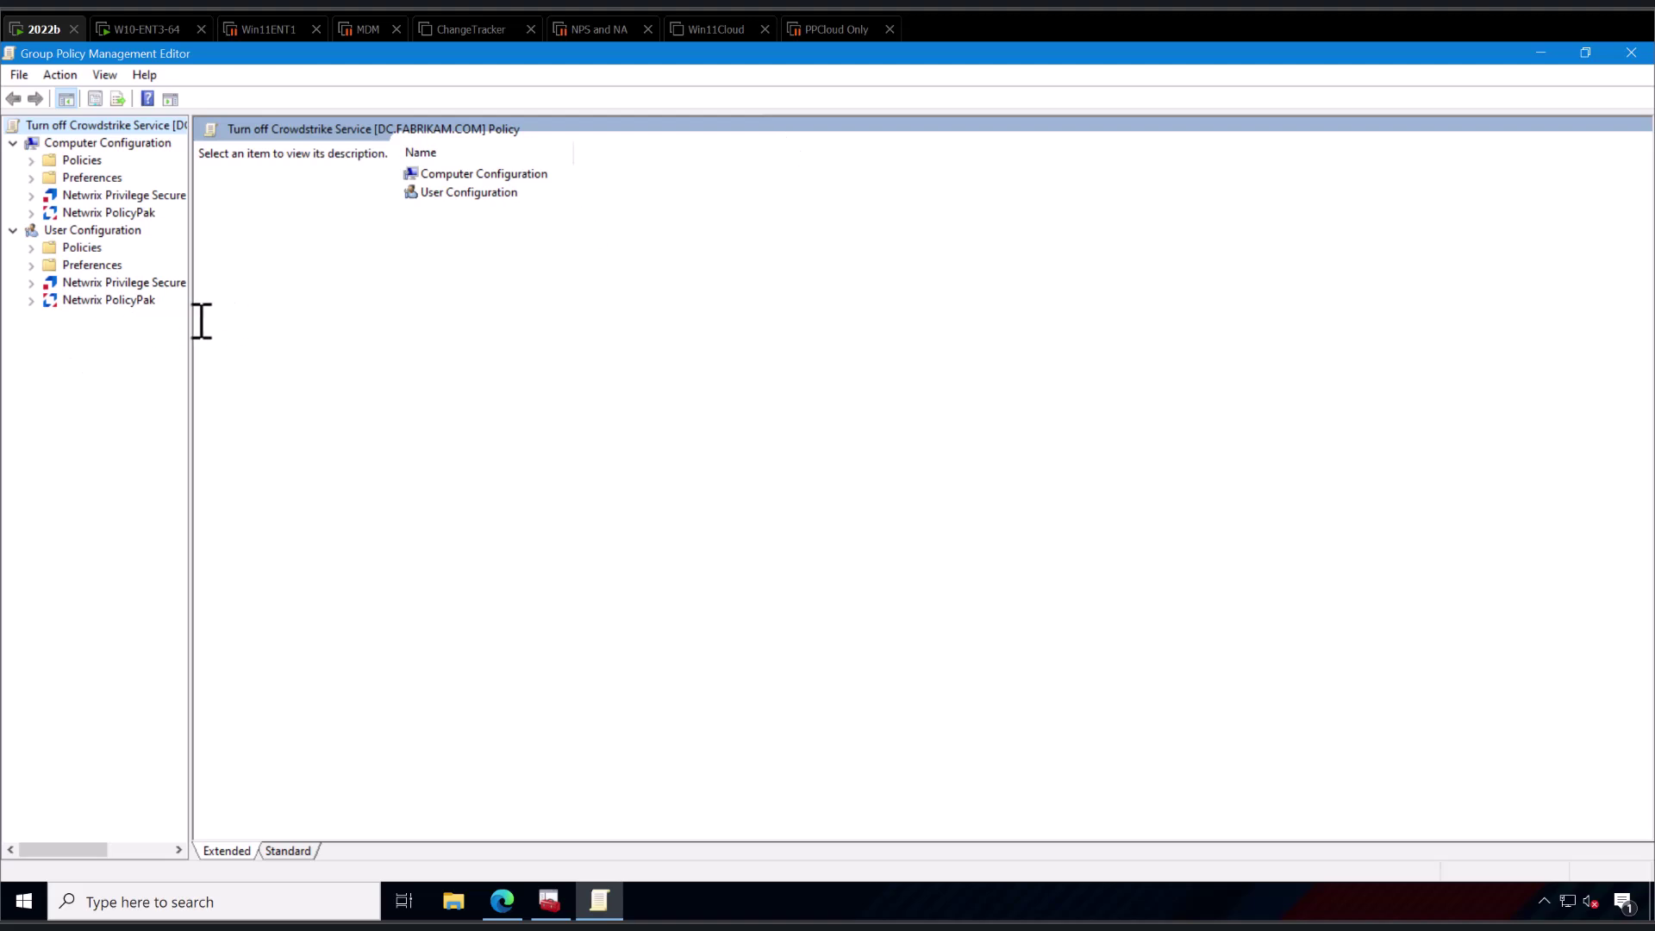
pyautogui.moveTo(187, 318); pyautogui.dragTo(255, 319)
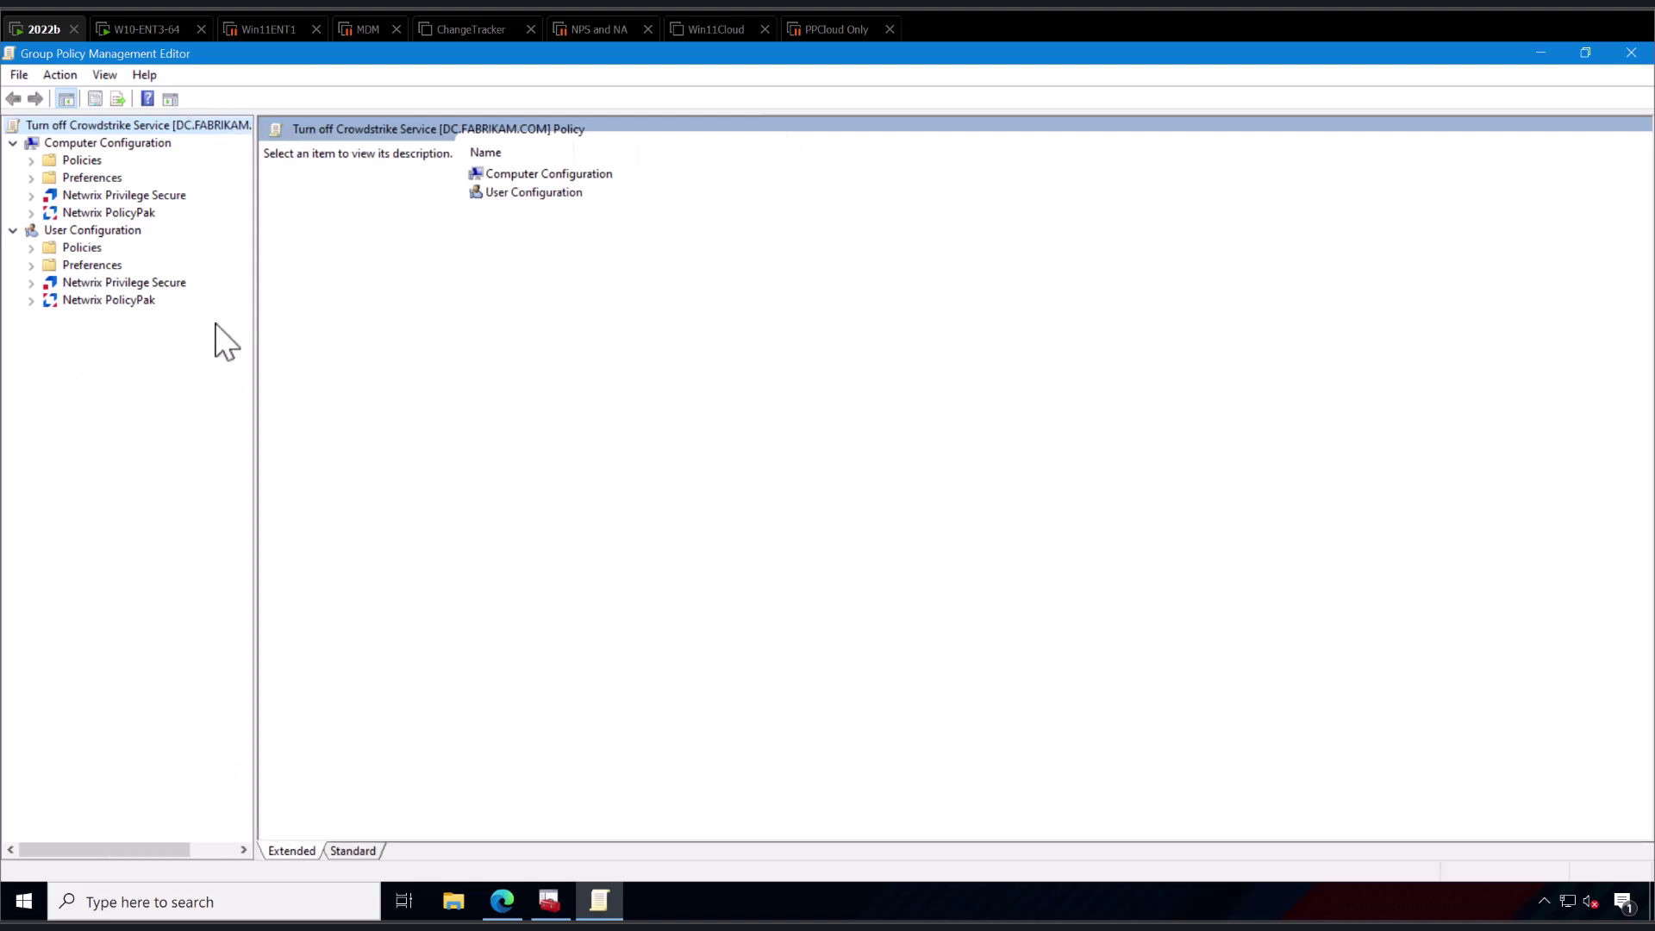
# Step: Expand Computer Configuration Preferences down to Control Panel Settings
pyautogui.click(31, 300)
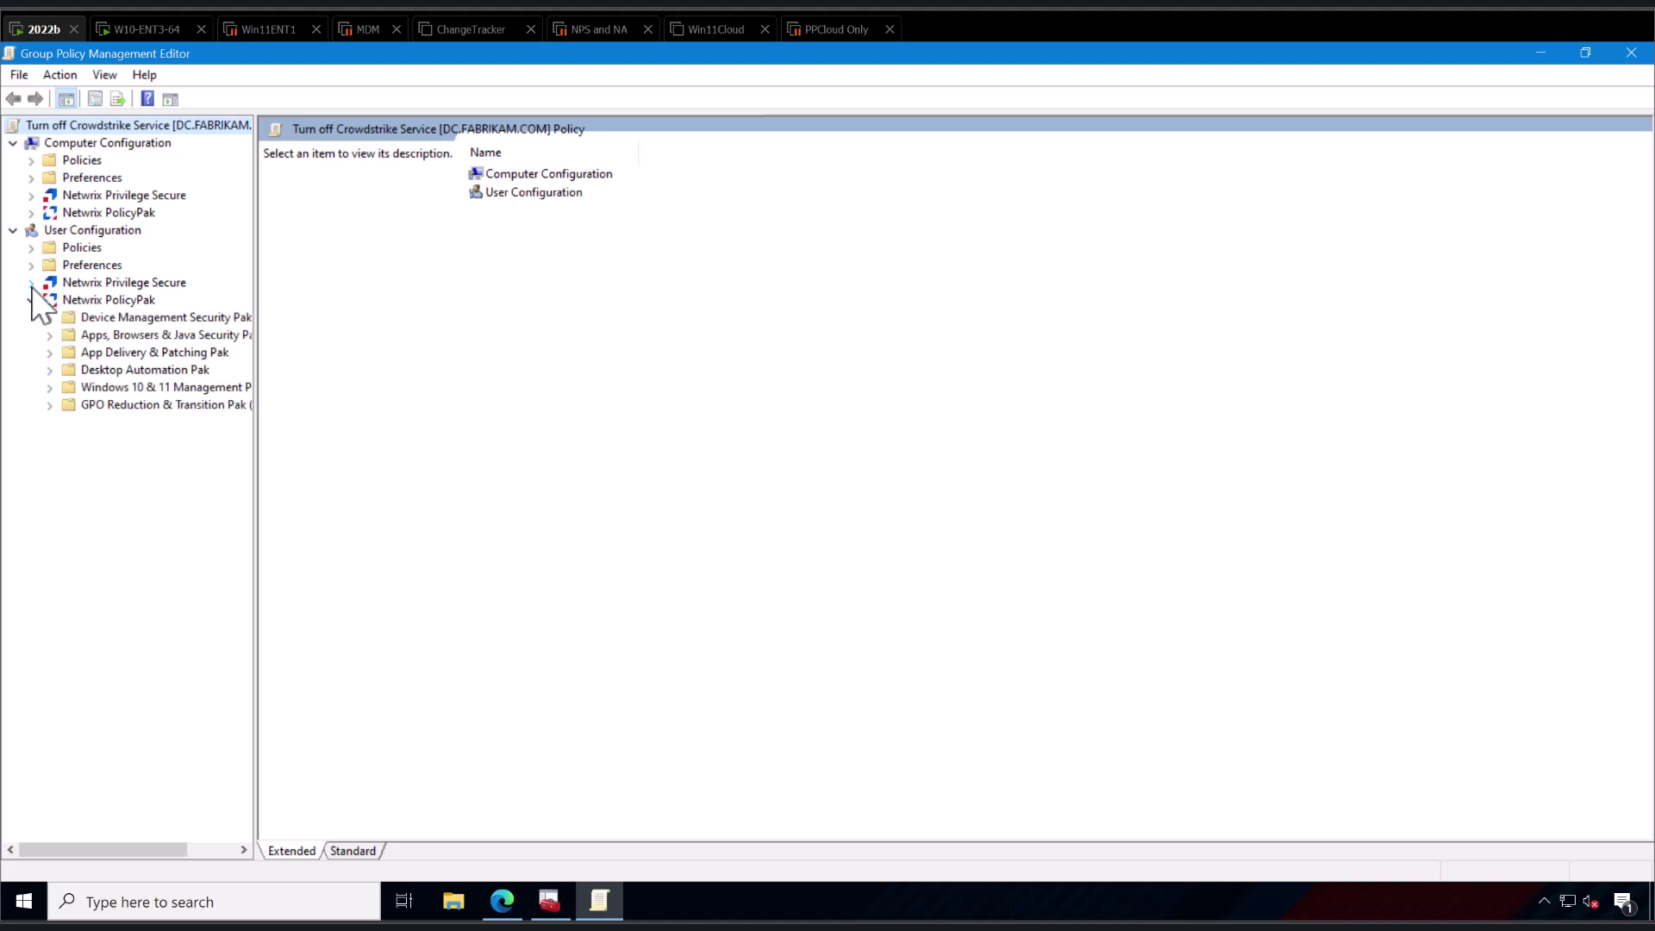
pyautogui.click(30, 299)
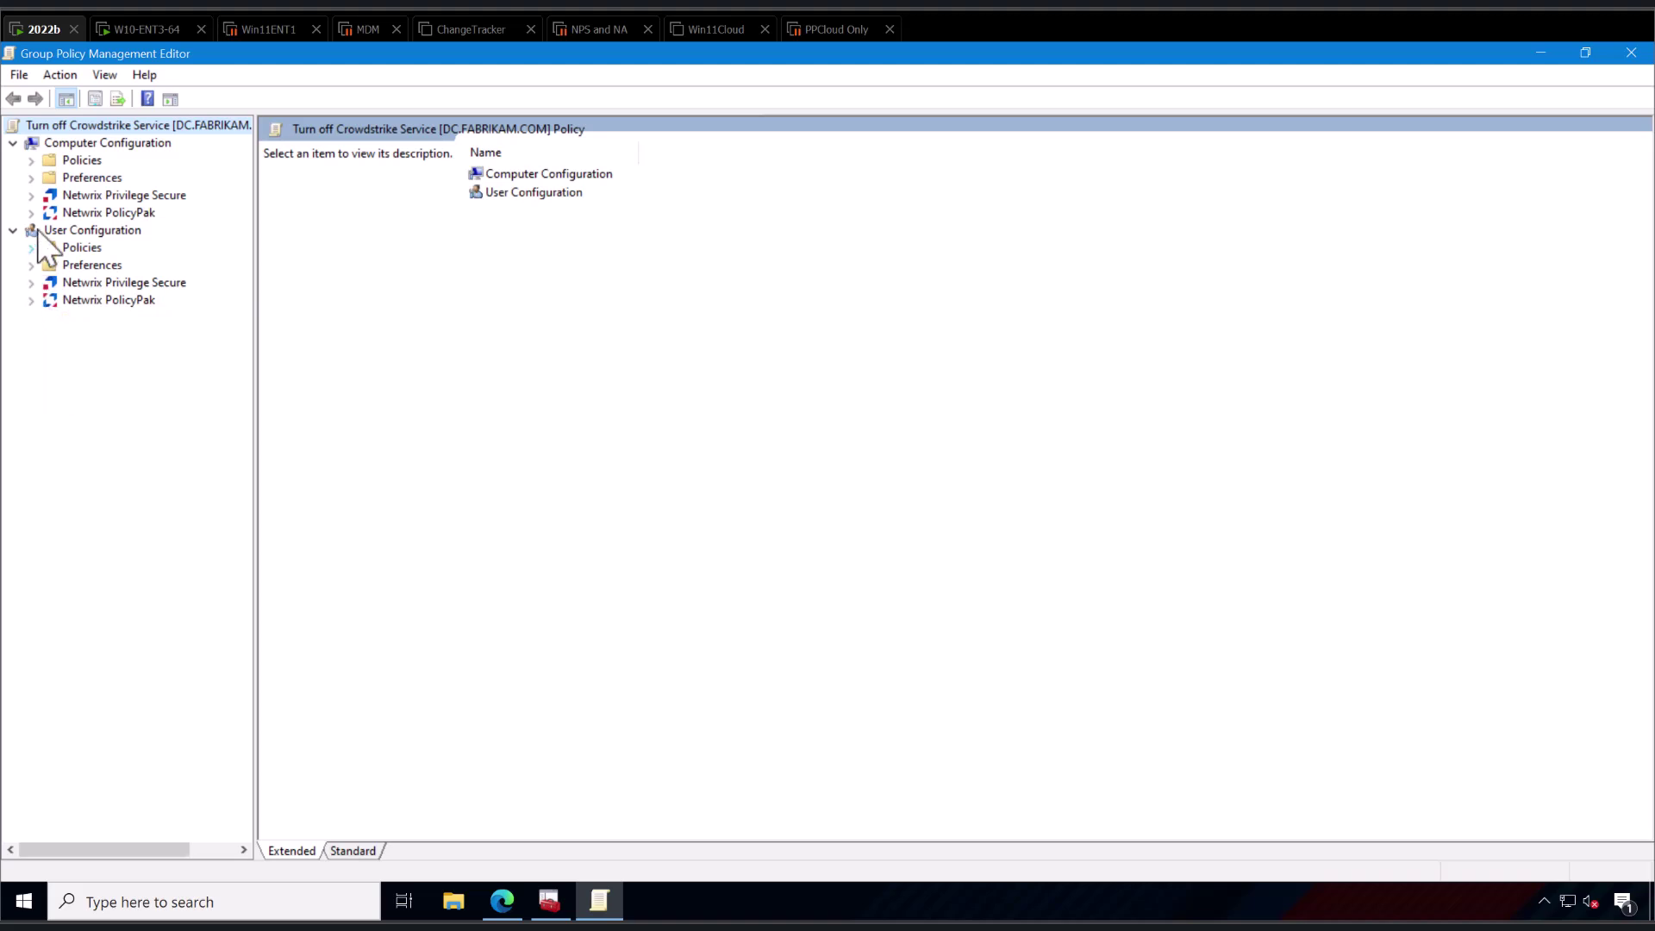
pyautogui.doubleClick(147, 53)
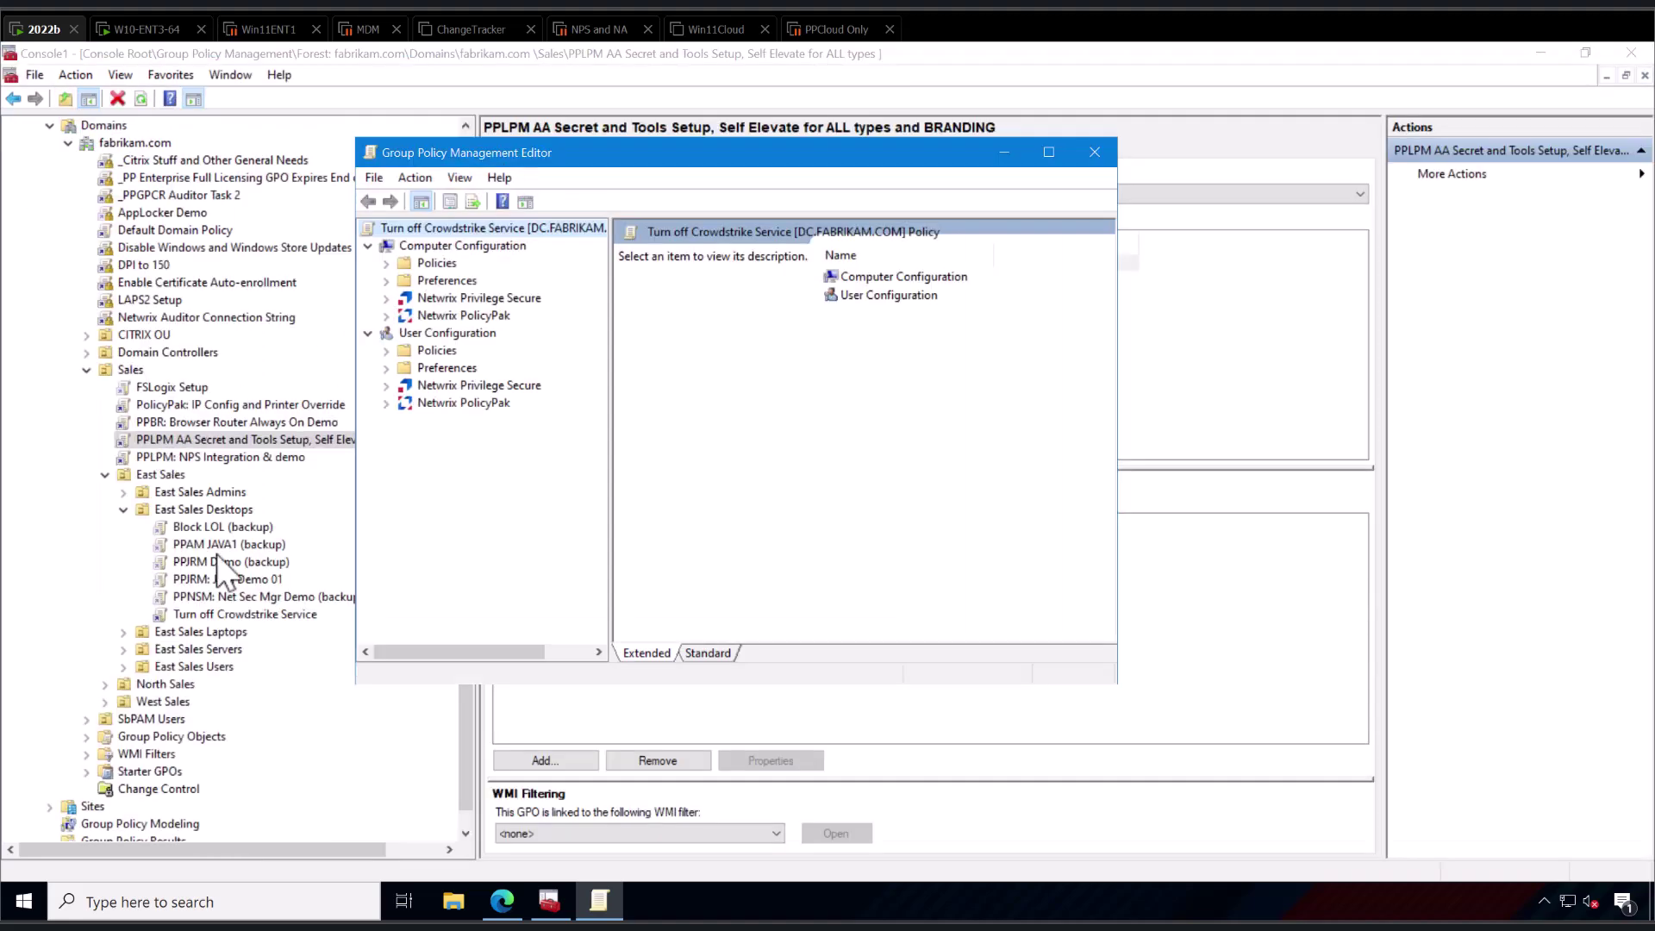
pyautogui.doubleClick(521, 146)
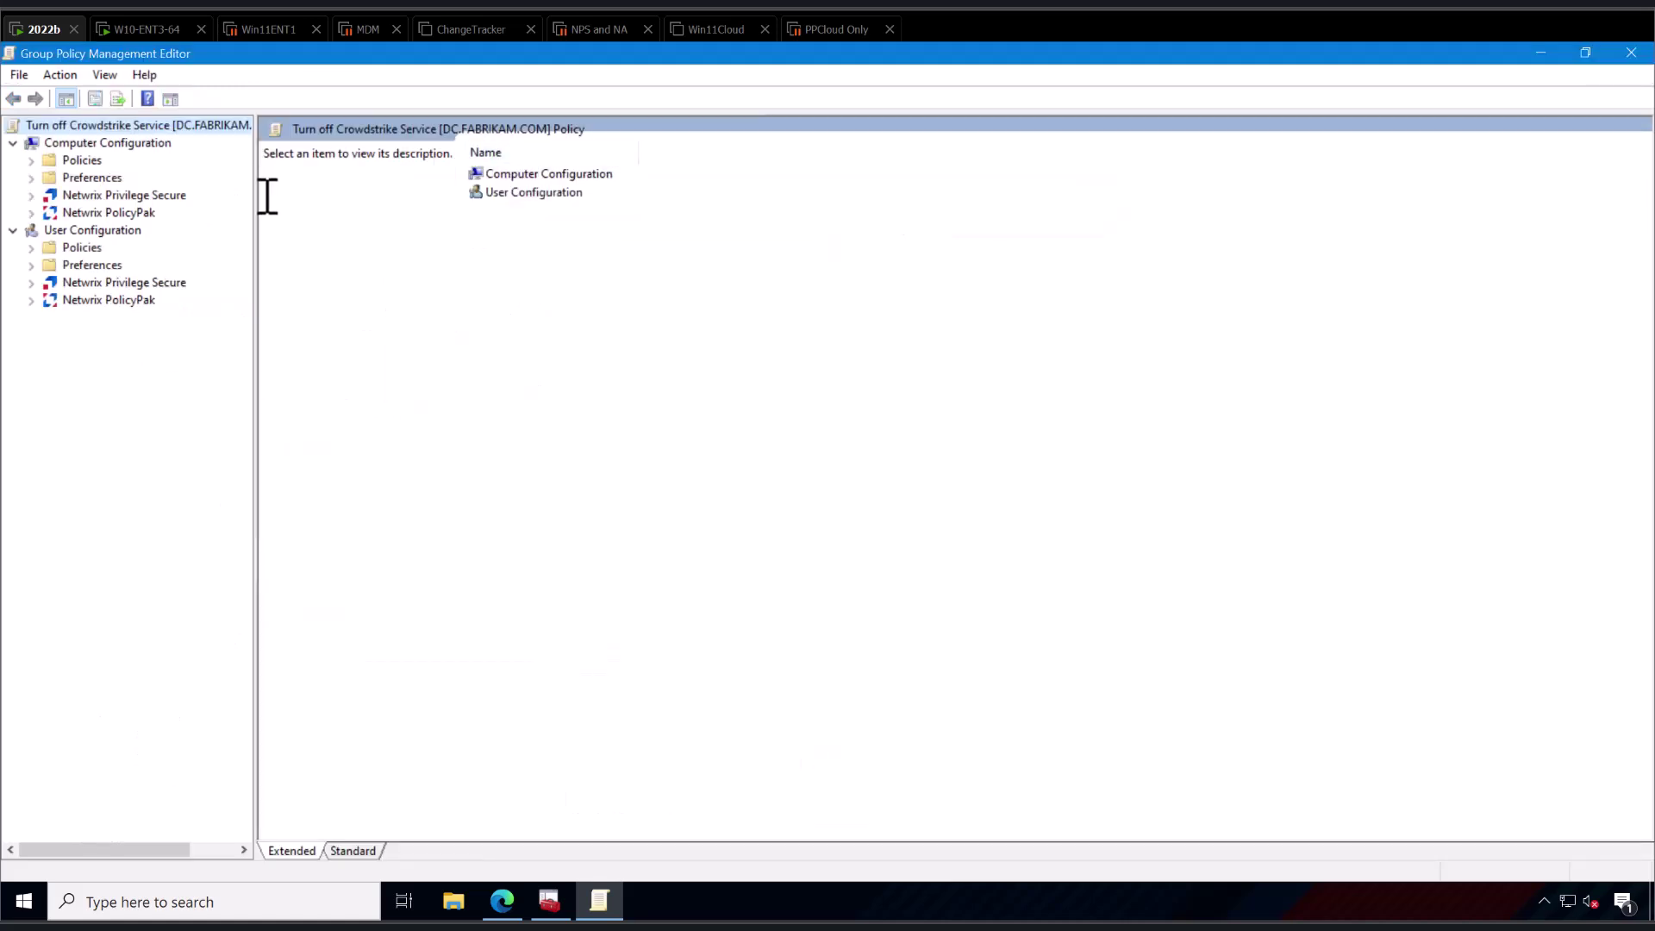
pyautogui.click(31, 178)
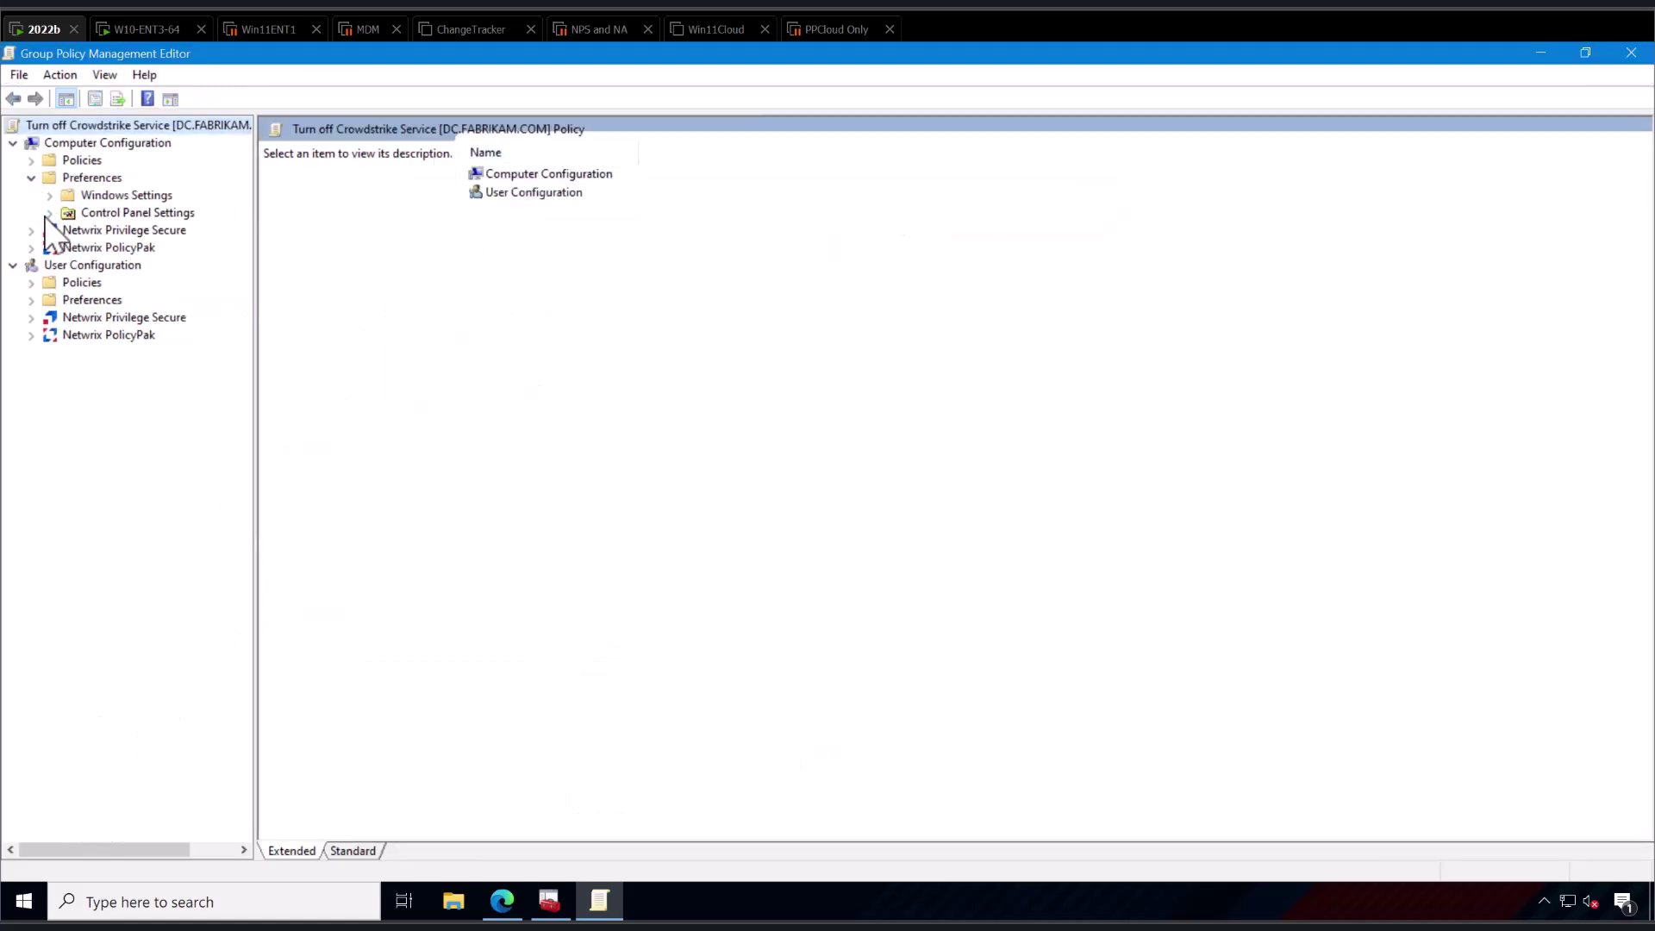
pyautogui.click(49, 212)
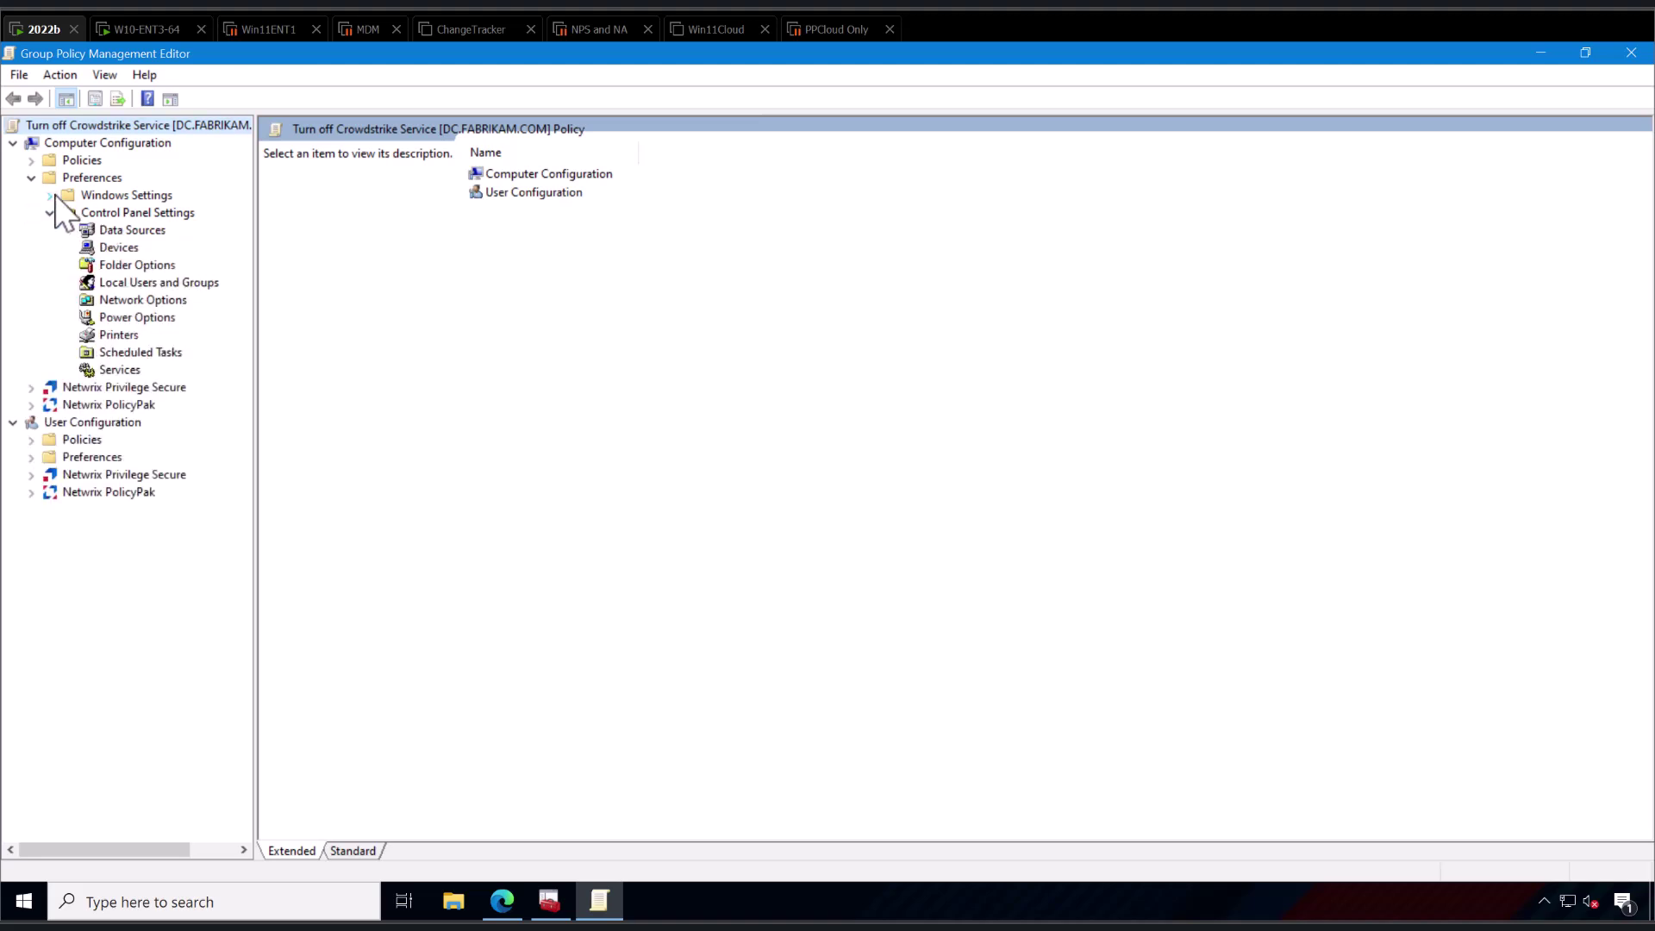
# Step: Add a new Service preference item under Services with startup type Disabled
pyautogui.click(123, 375)
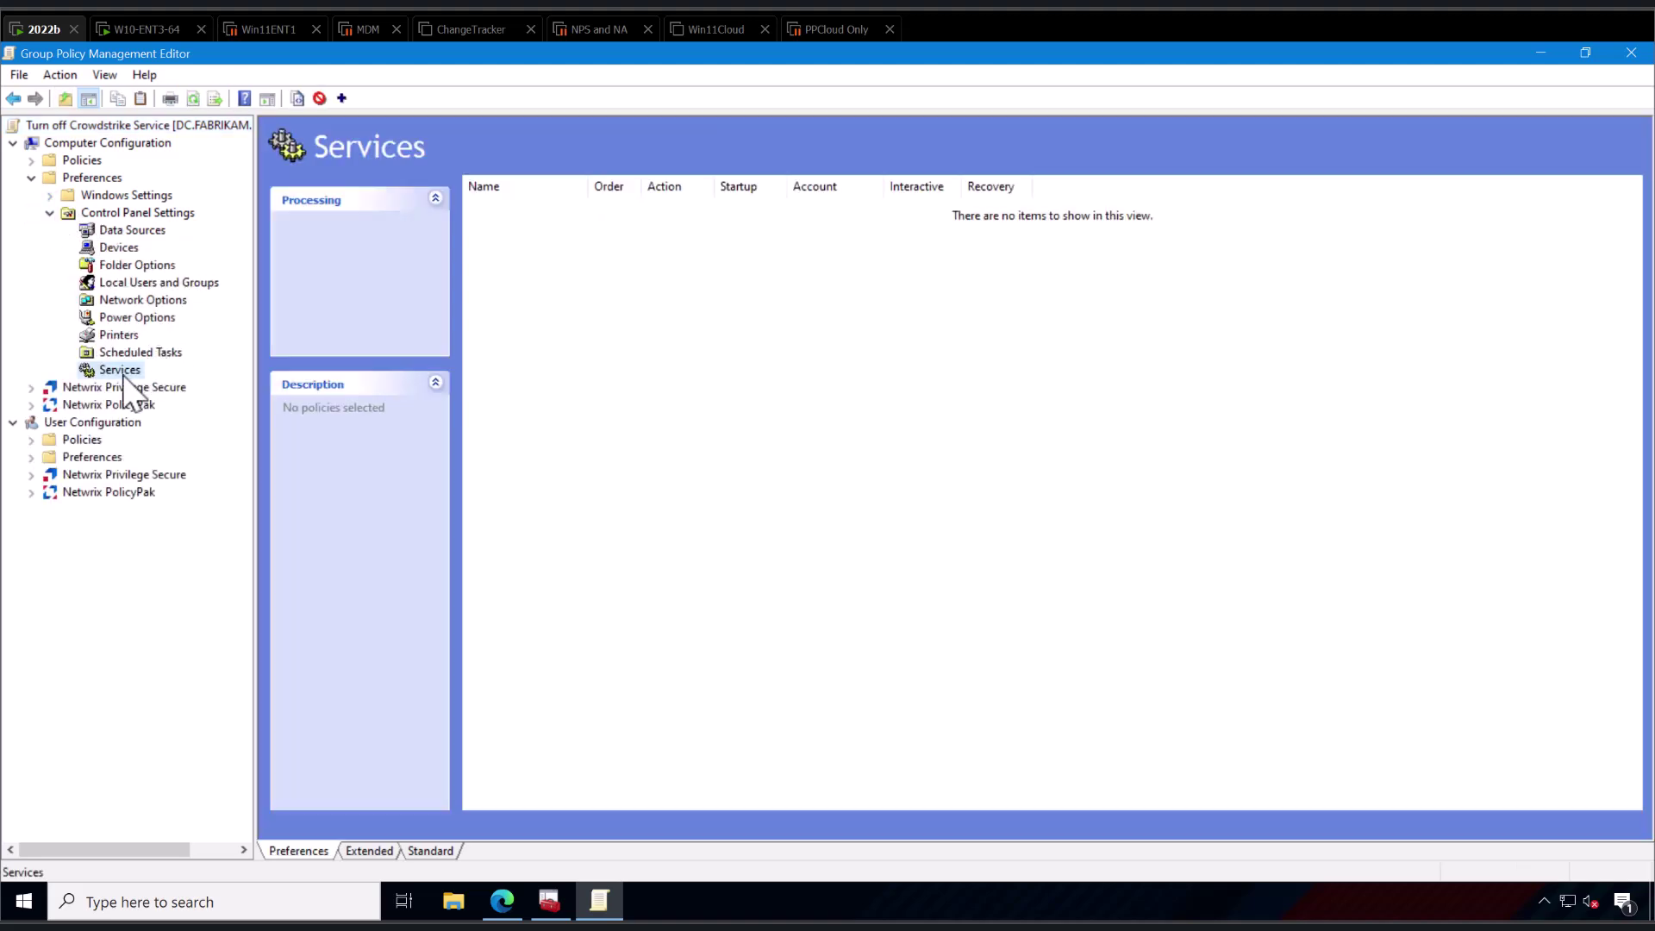
pyautogui.rightClick(503, 256)
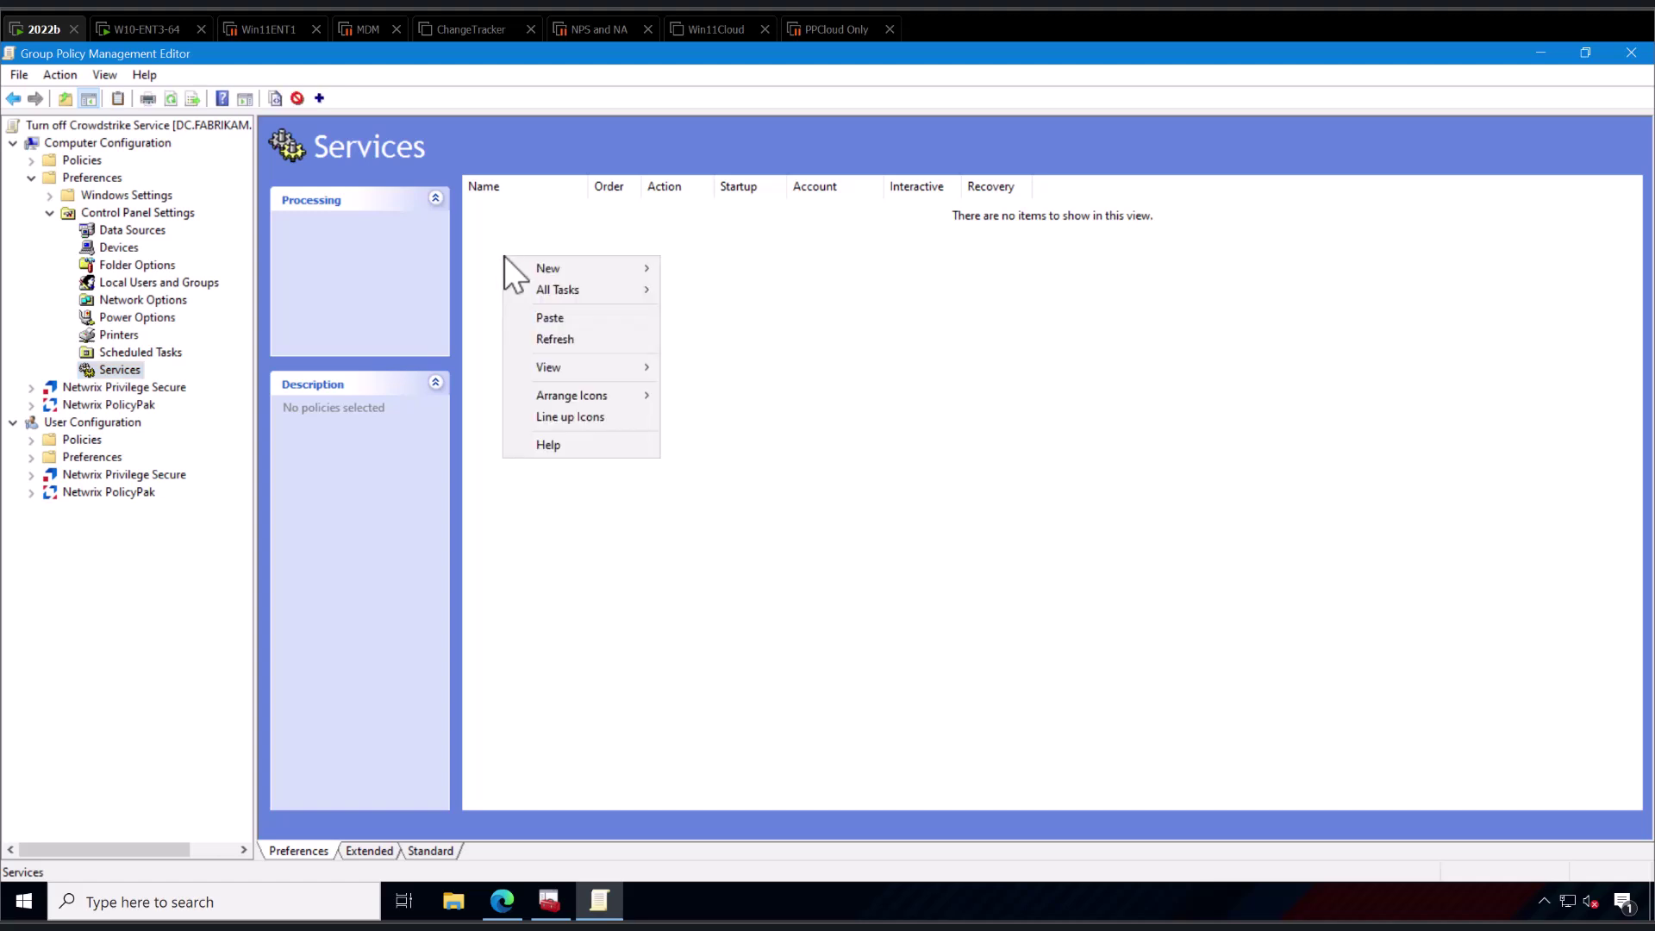
pyautogui.moveTo(528, 267)
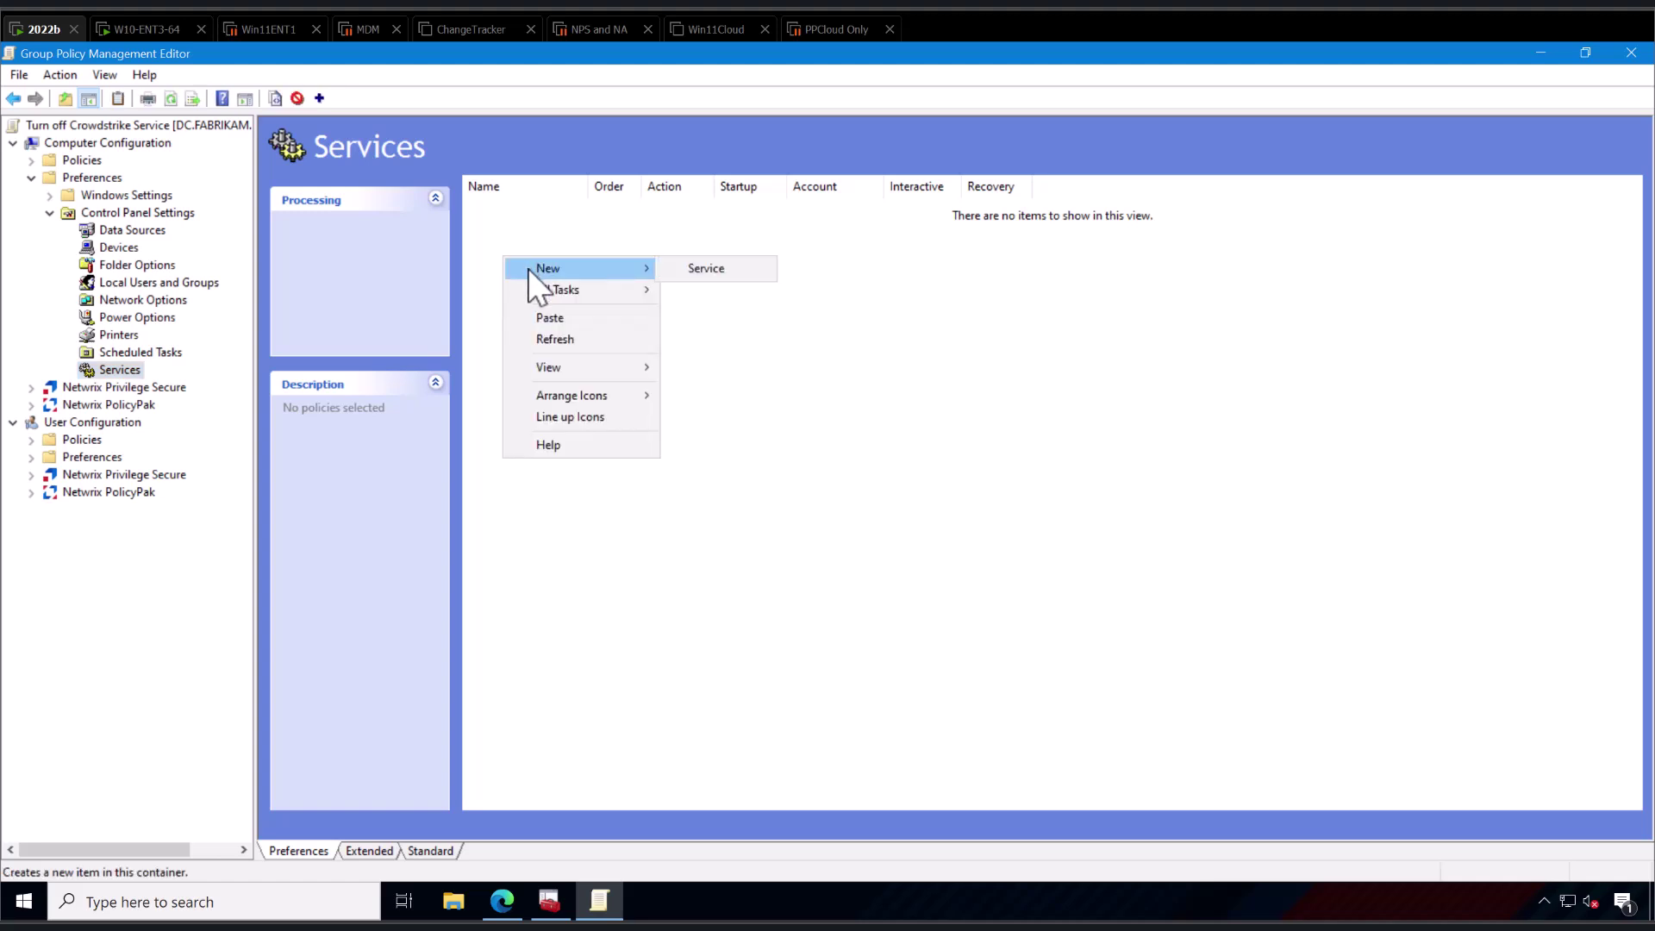
pyautogui.click(702, 272)
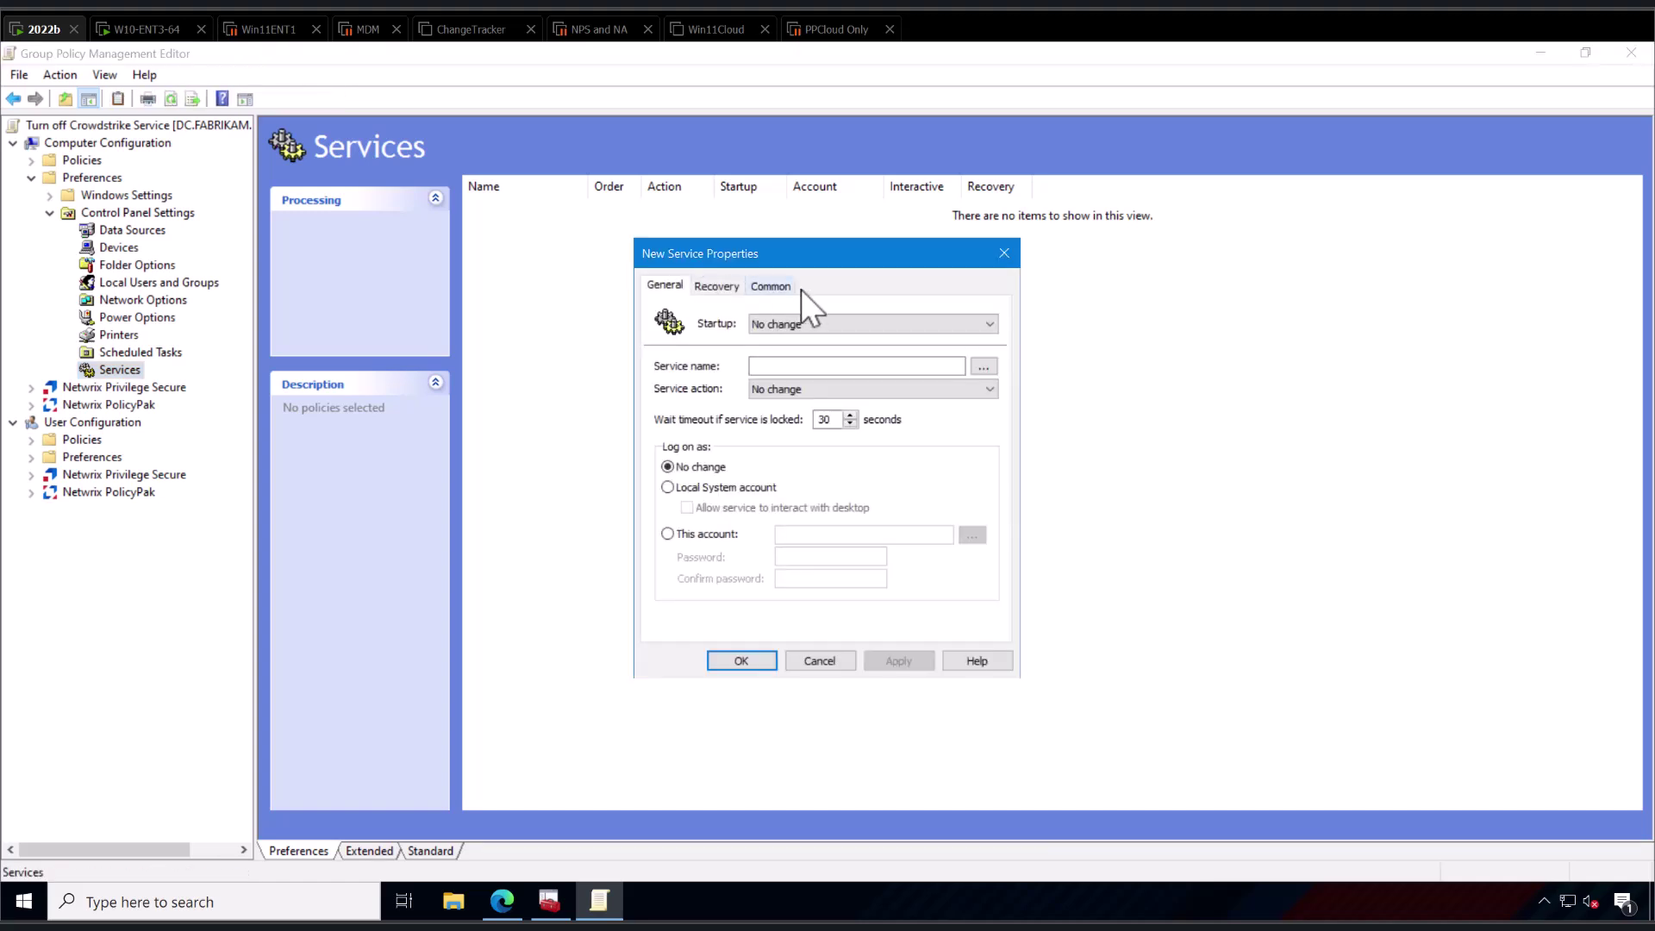
pyautogui.click(819, 325)
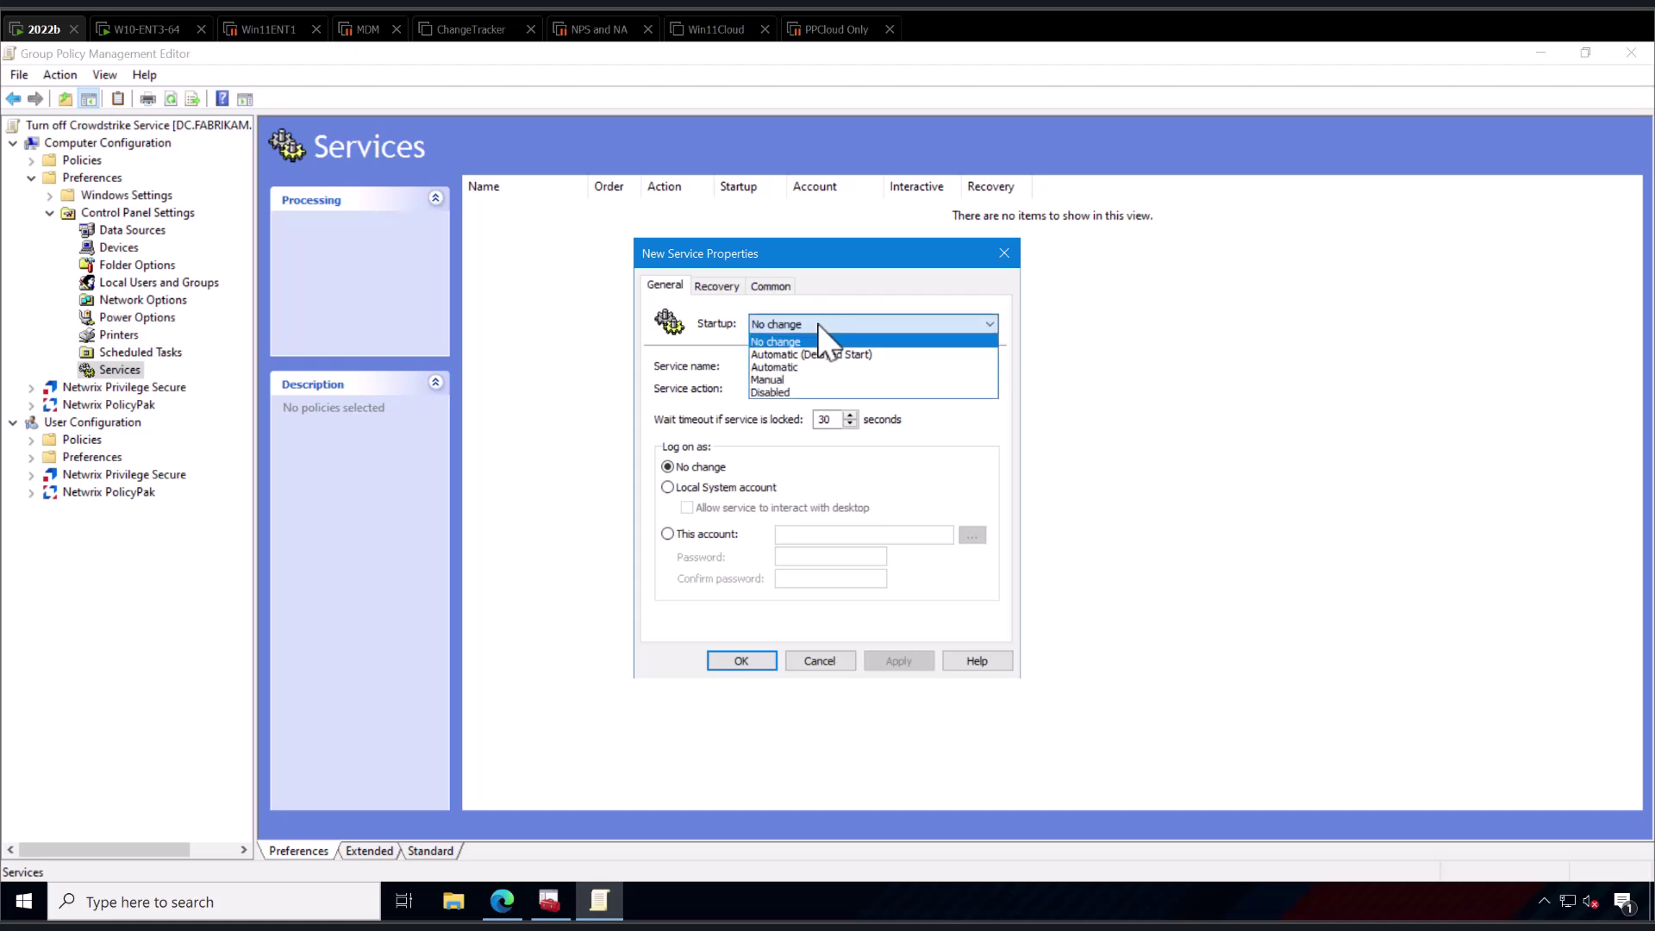
pyautogui.click(803, 402)
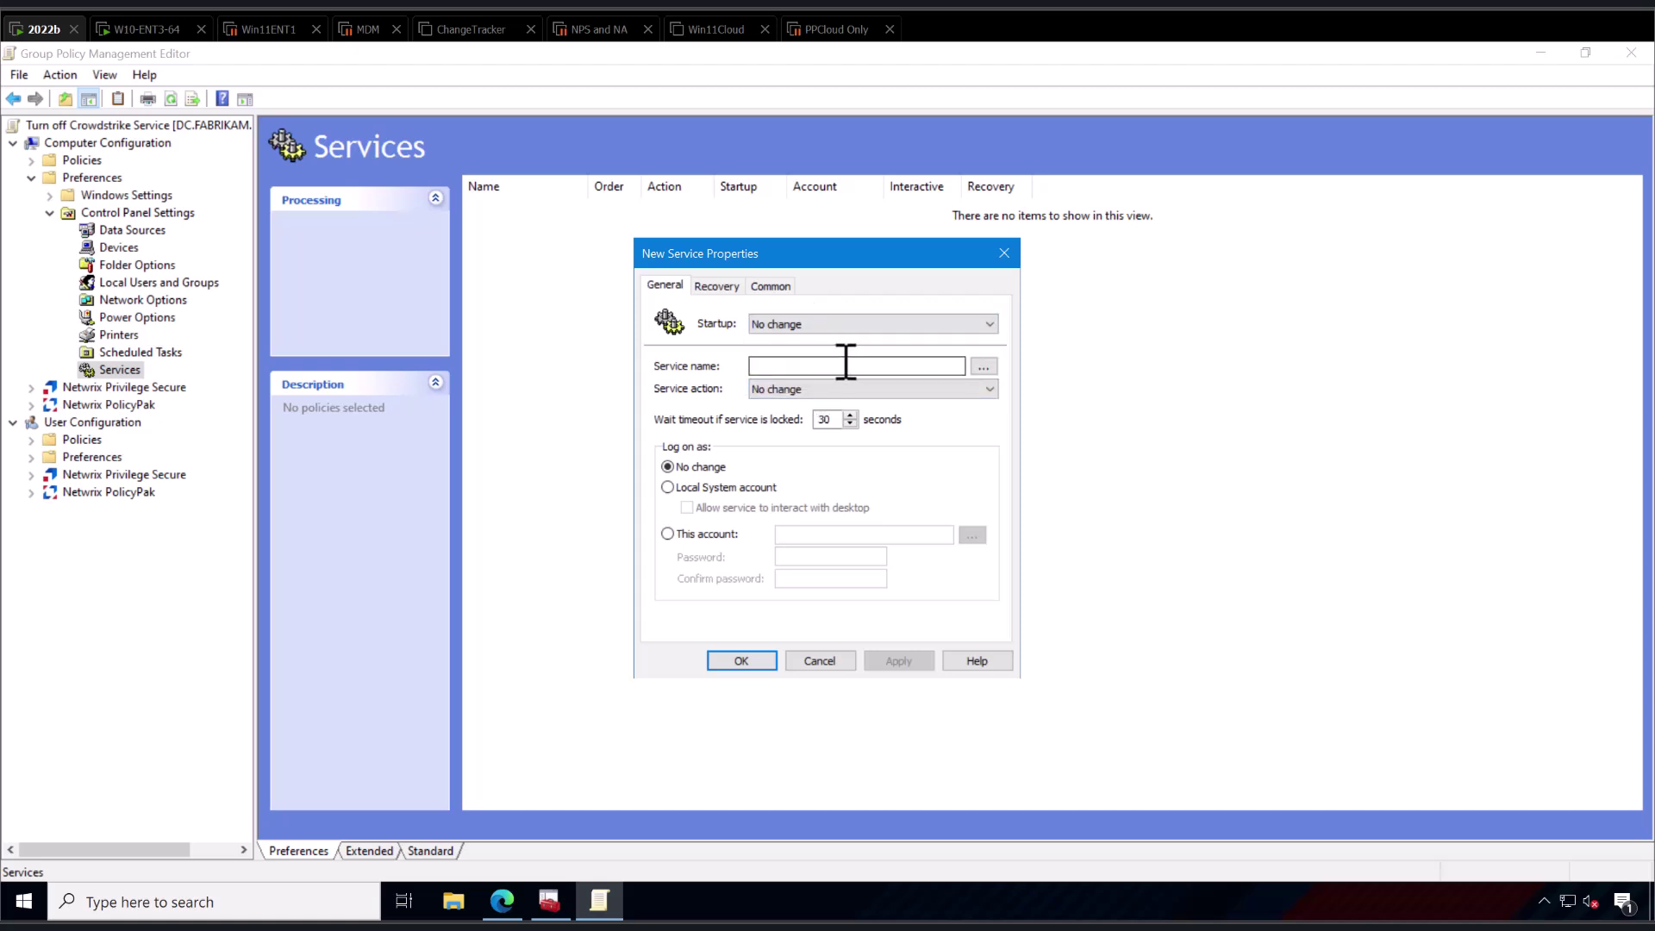
pyautogui.click(828, 327)
pyautogui.click(794, 398)
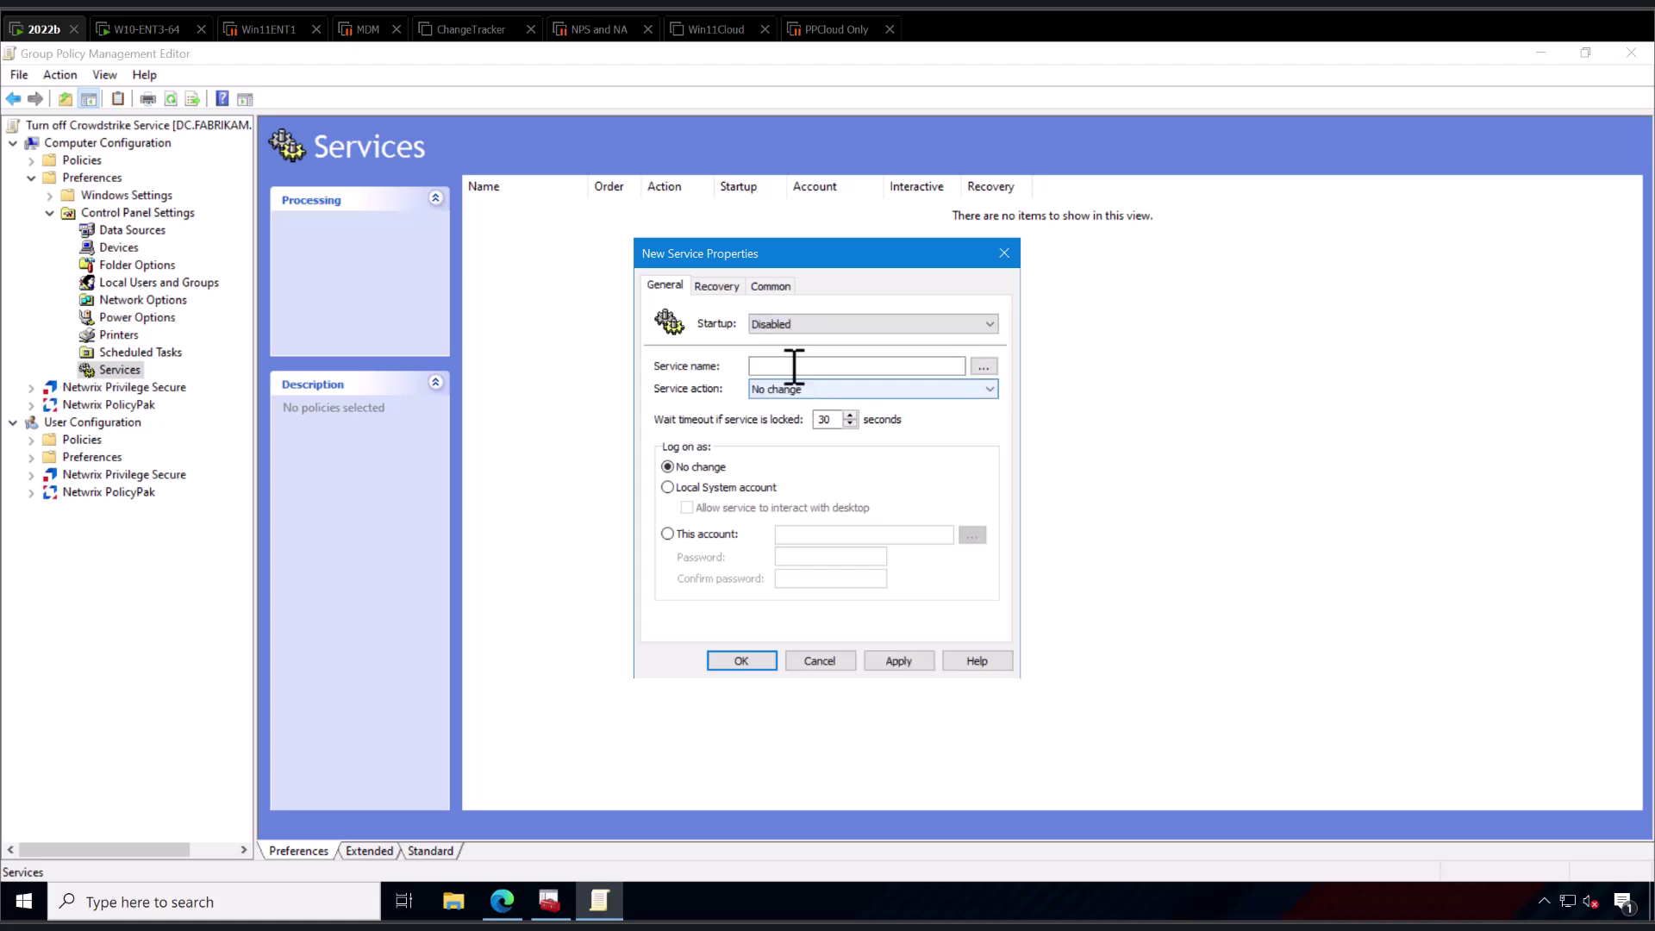
# Step: Enter CSFALCONSERVICE as the service name, keeping startup set to Disabled
pyautogui.click(788, 366)
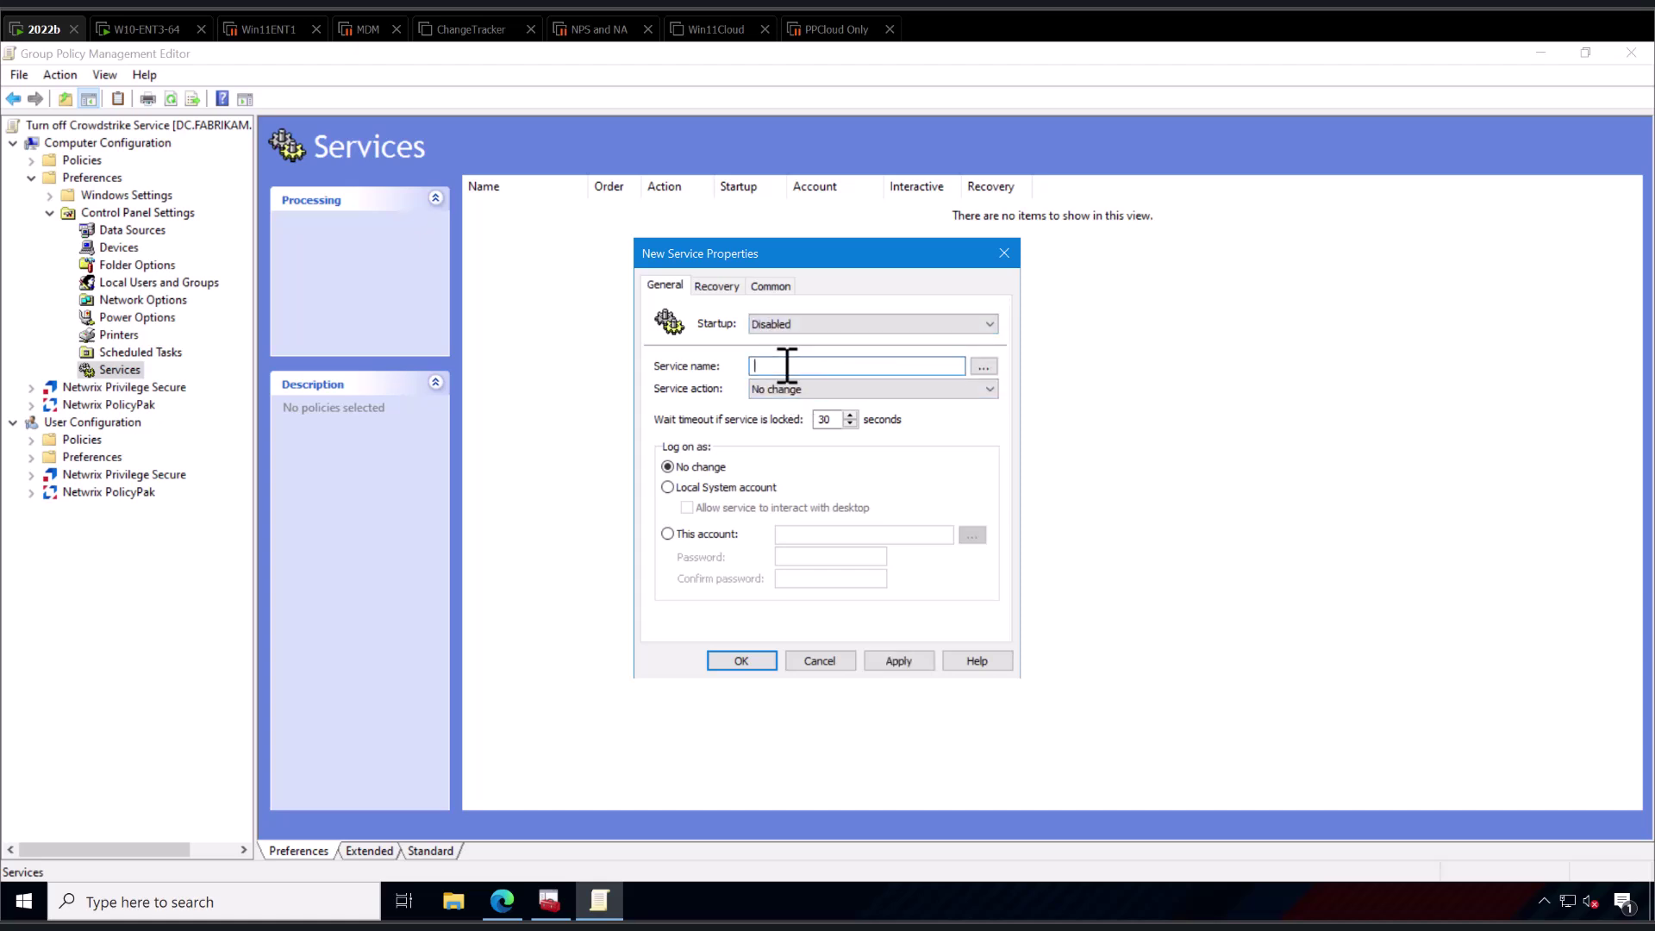
pyautogui.write('CSFALCONSERVICE')
pyautogui.click(824, 324)
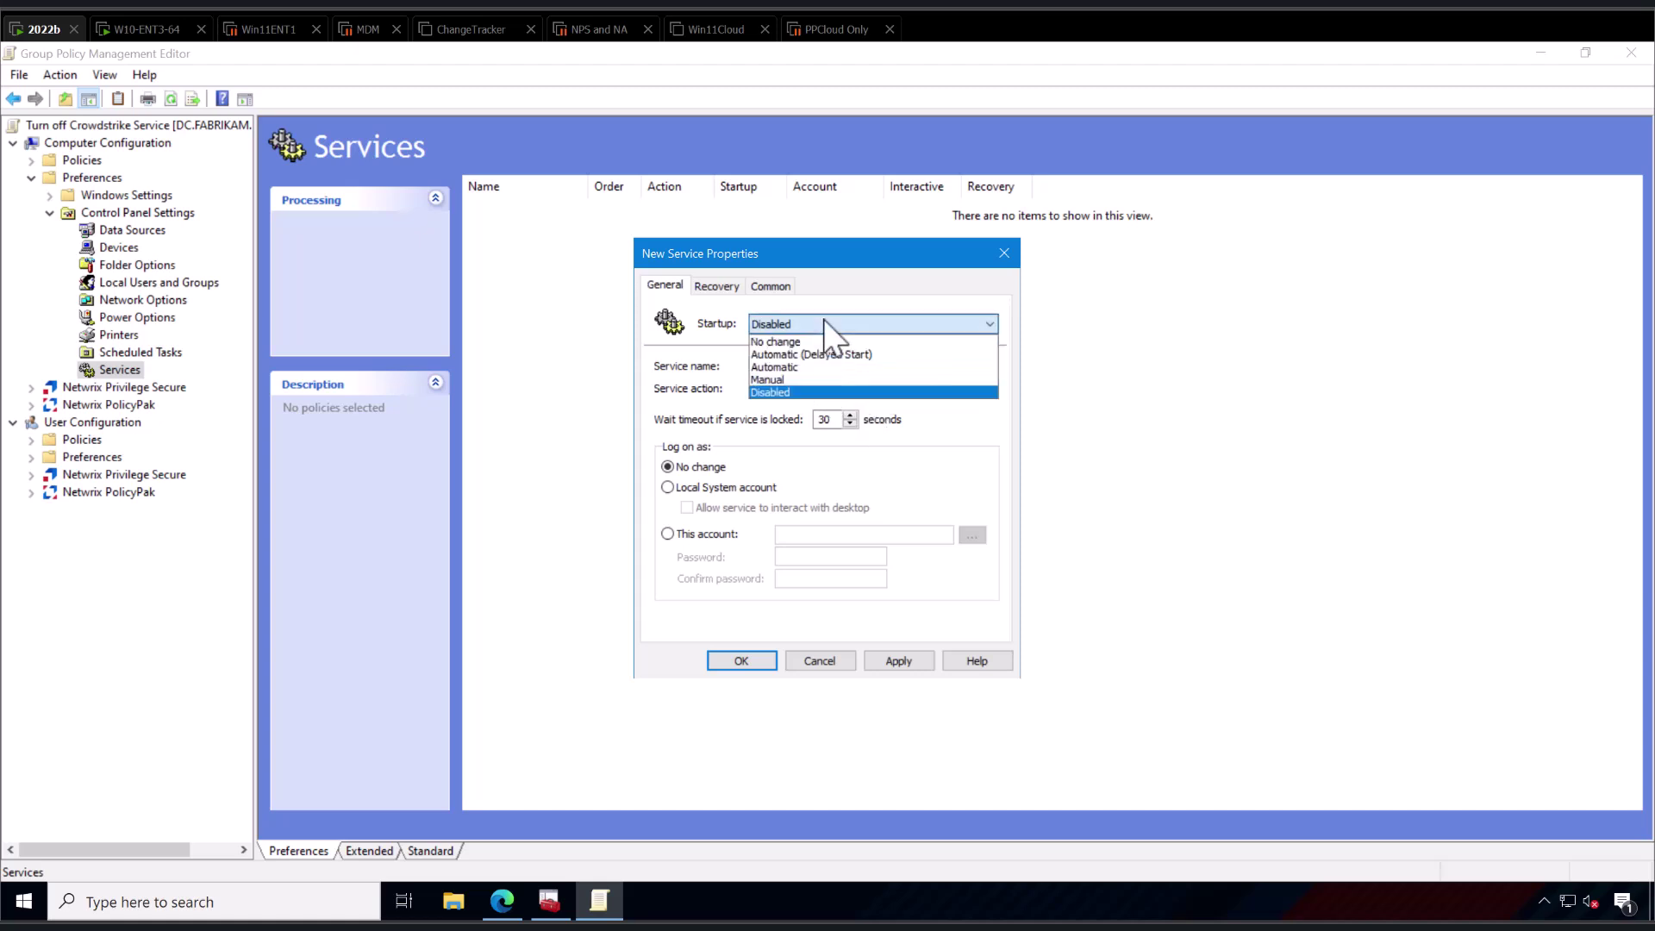
pyautogui.click(825, 326)
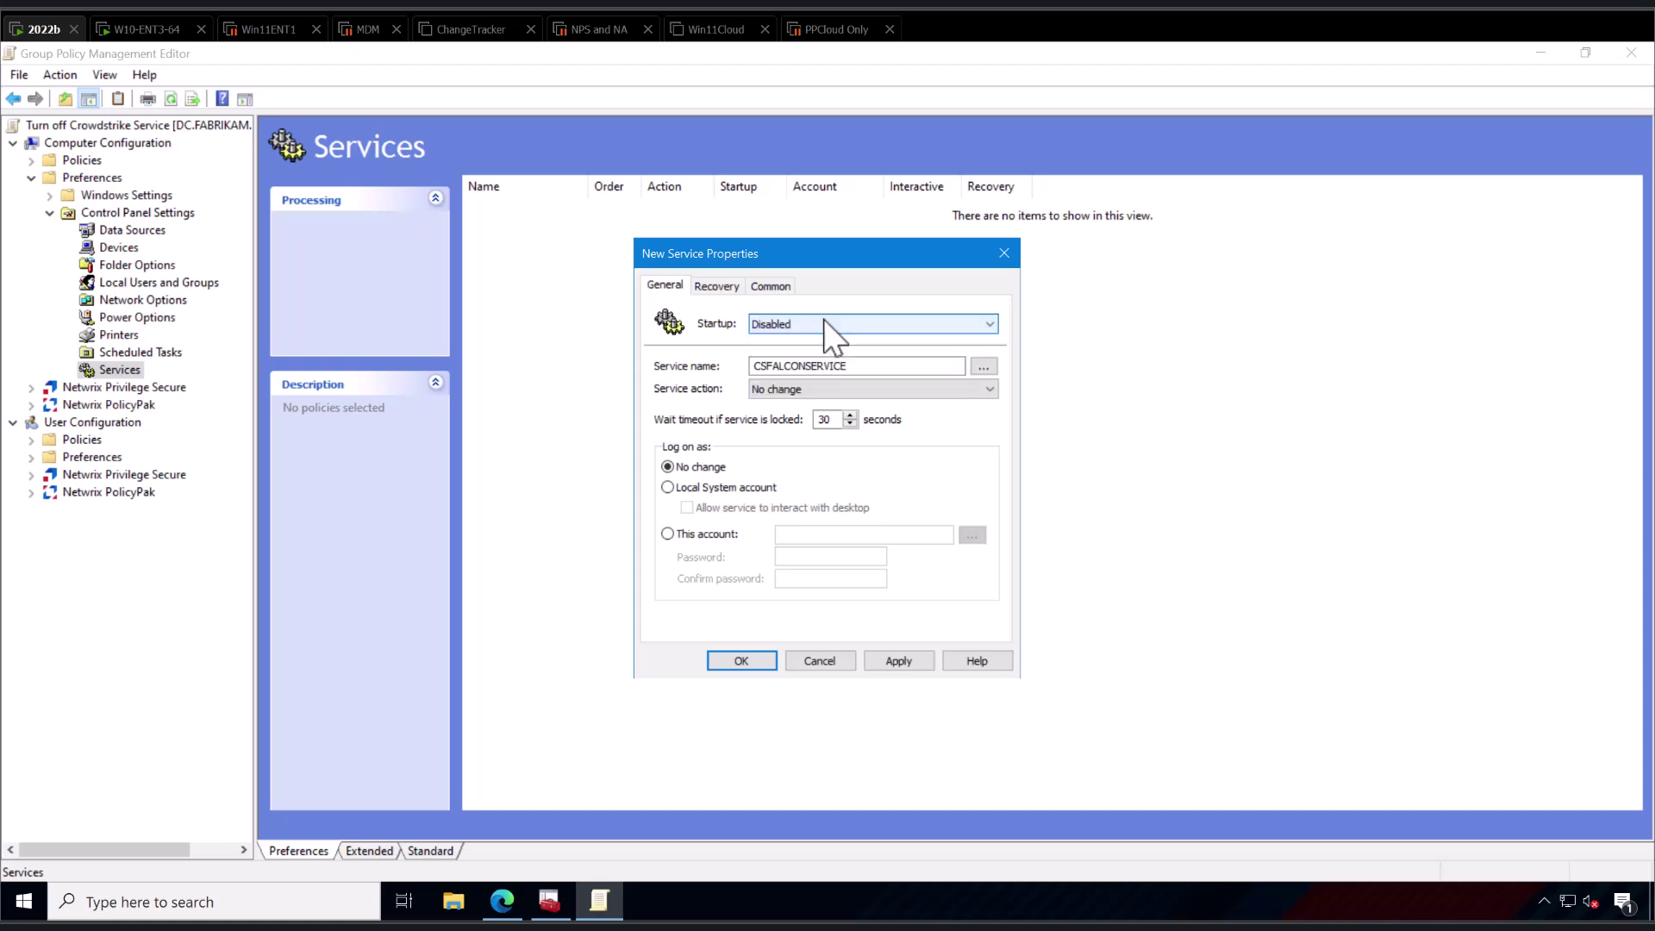
pyautogui.click(824, 322)
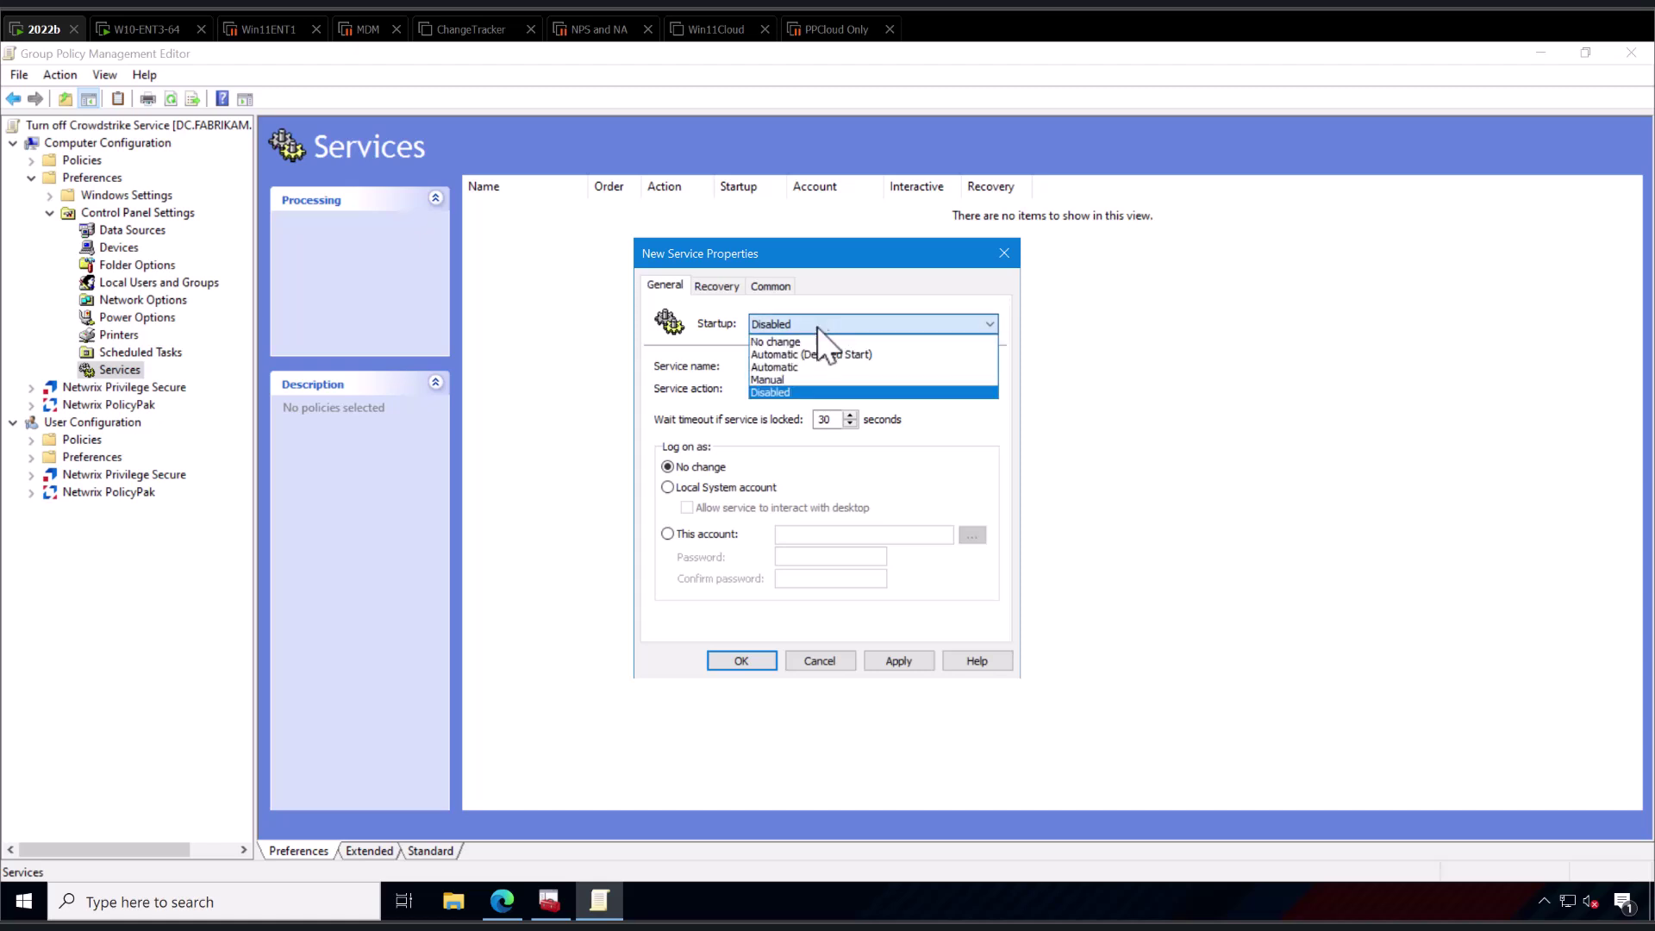
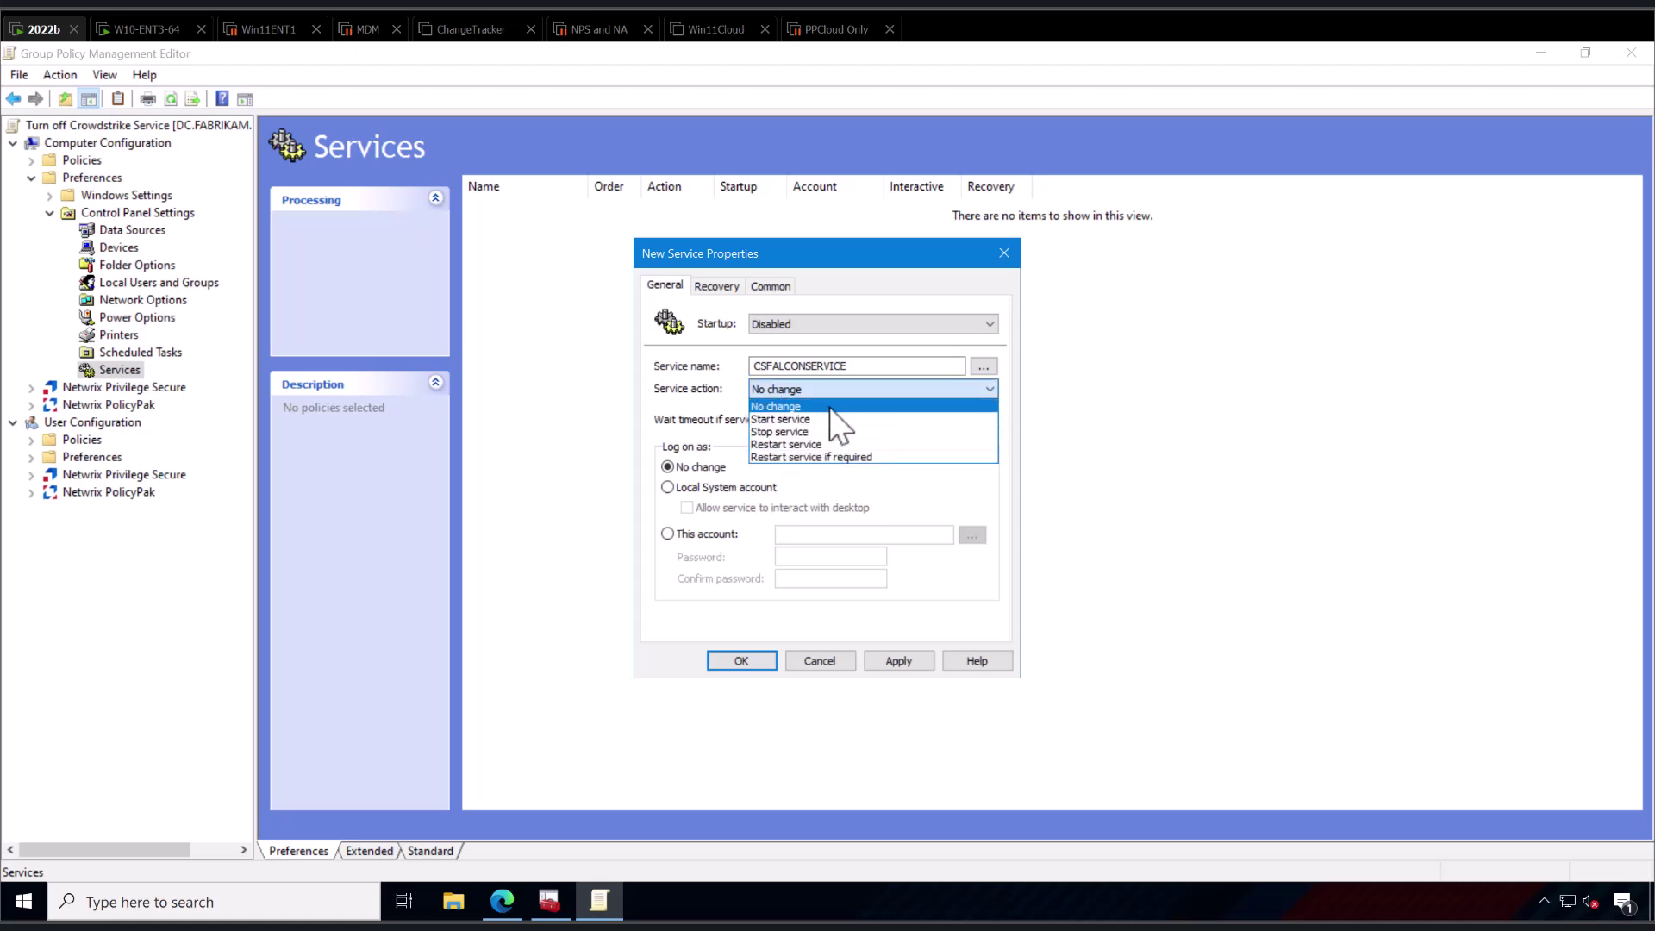
# Step: Set the CSFALCONSERVICE item to Stop service, apply and close it, then widen the Action column
pyautogui.click(819, 432)
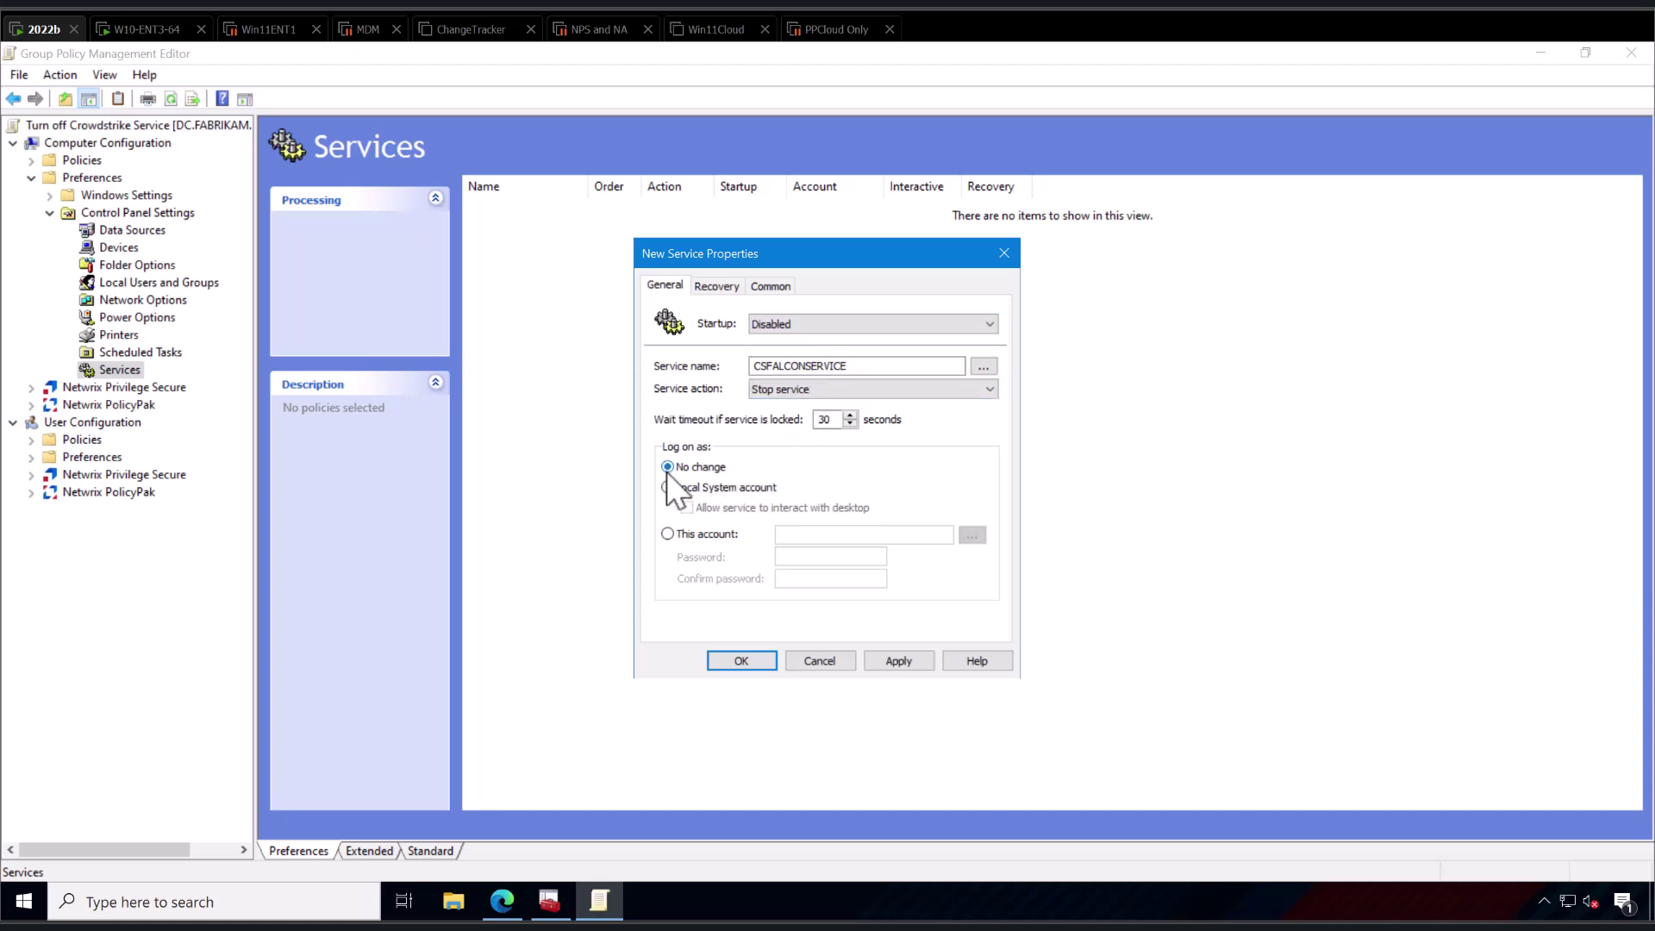
pyautogui.click(897, 661)
pyautogui.click(740, 660)
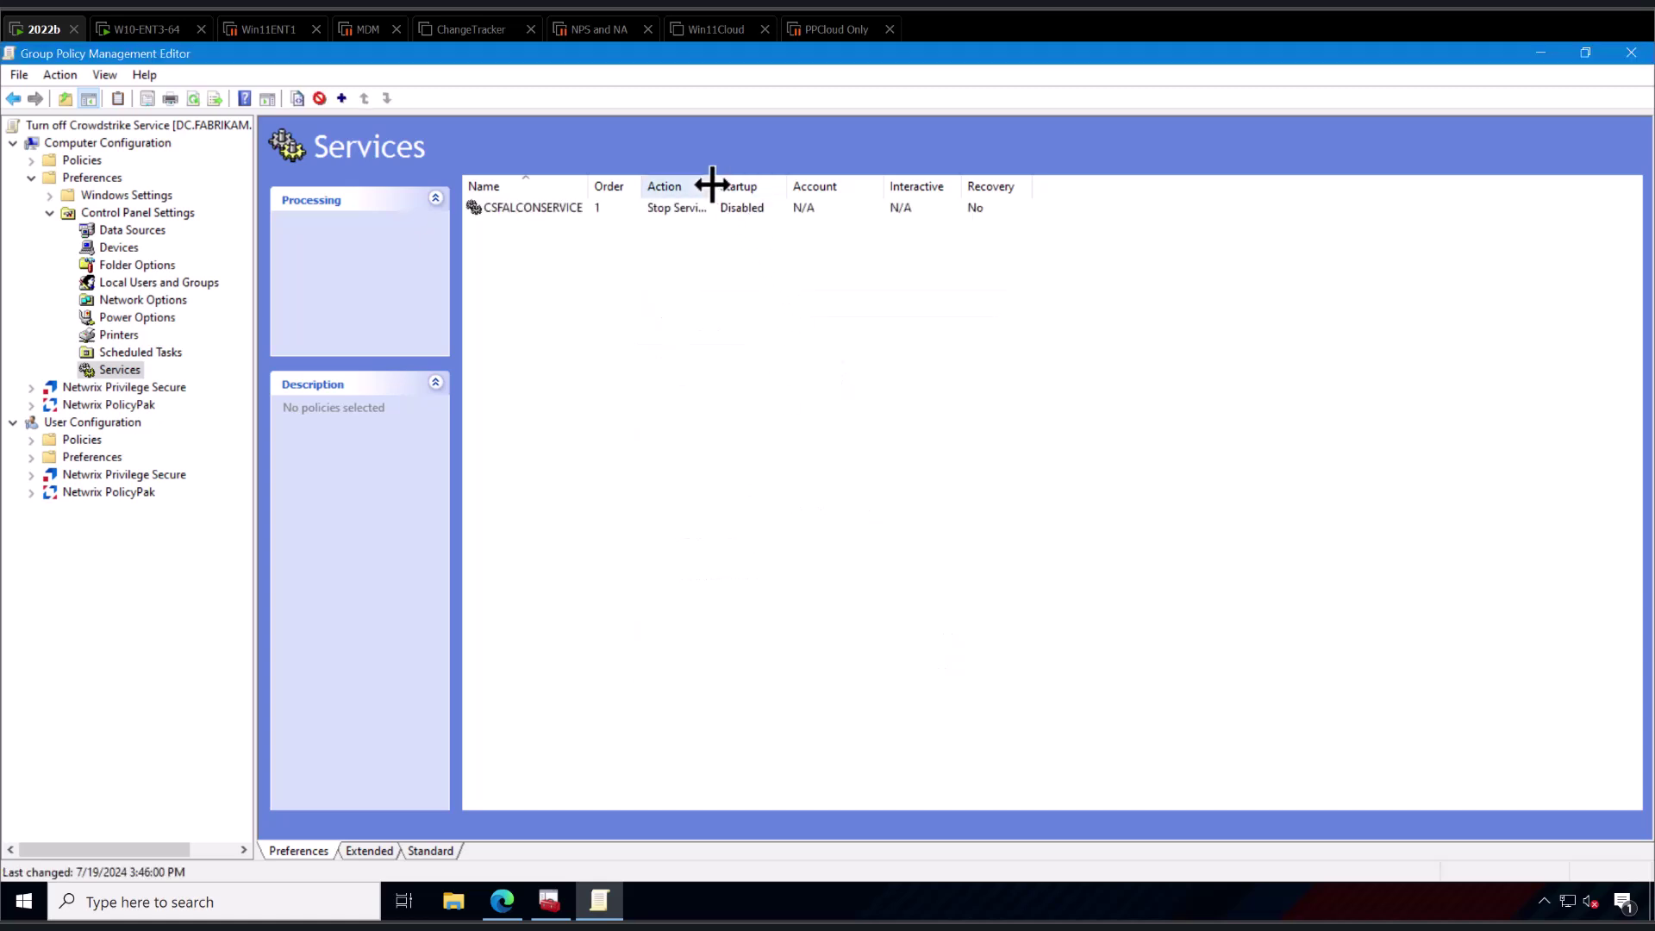
pyautogui.moveTo(712, 182); pyautogui.dragTo(932, 183)
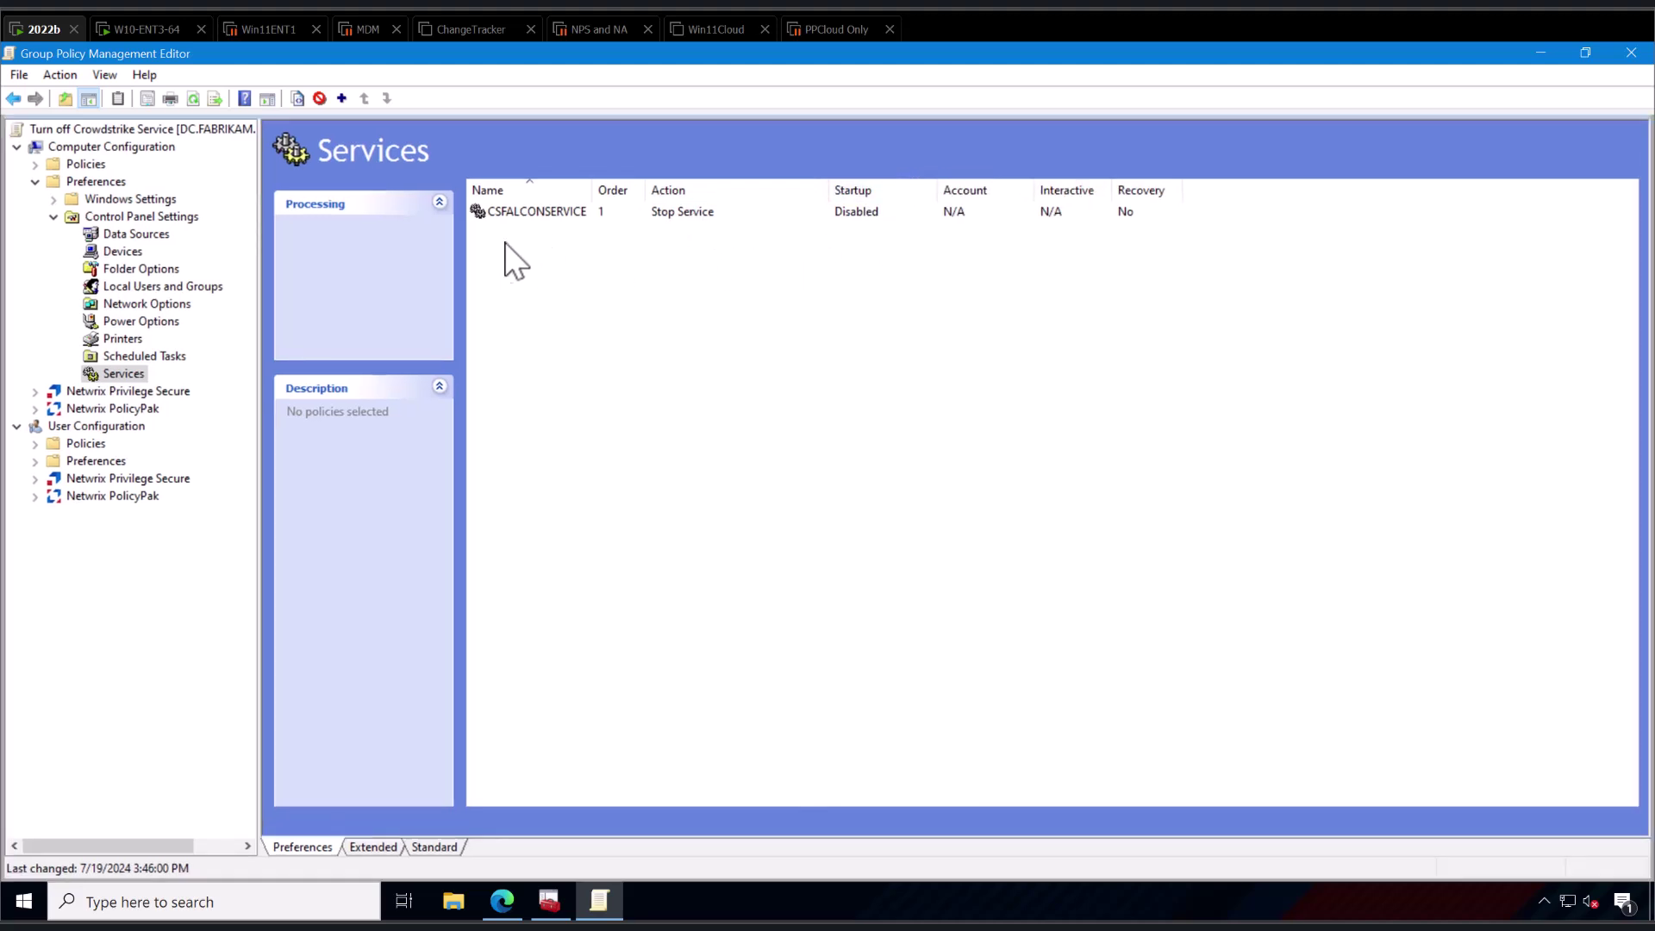
# Step: On the W10-ENT3-64 client, launch services.msc from the command prompt
pyautogui.click(150, 32)
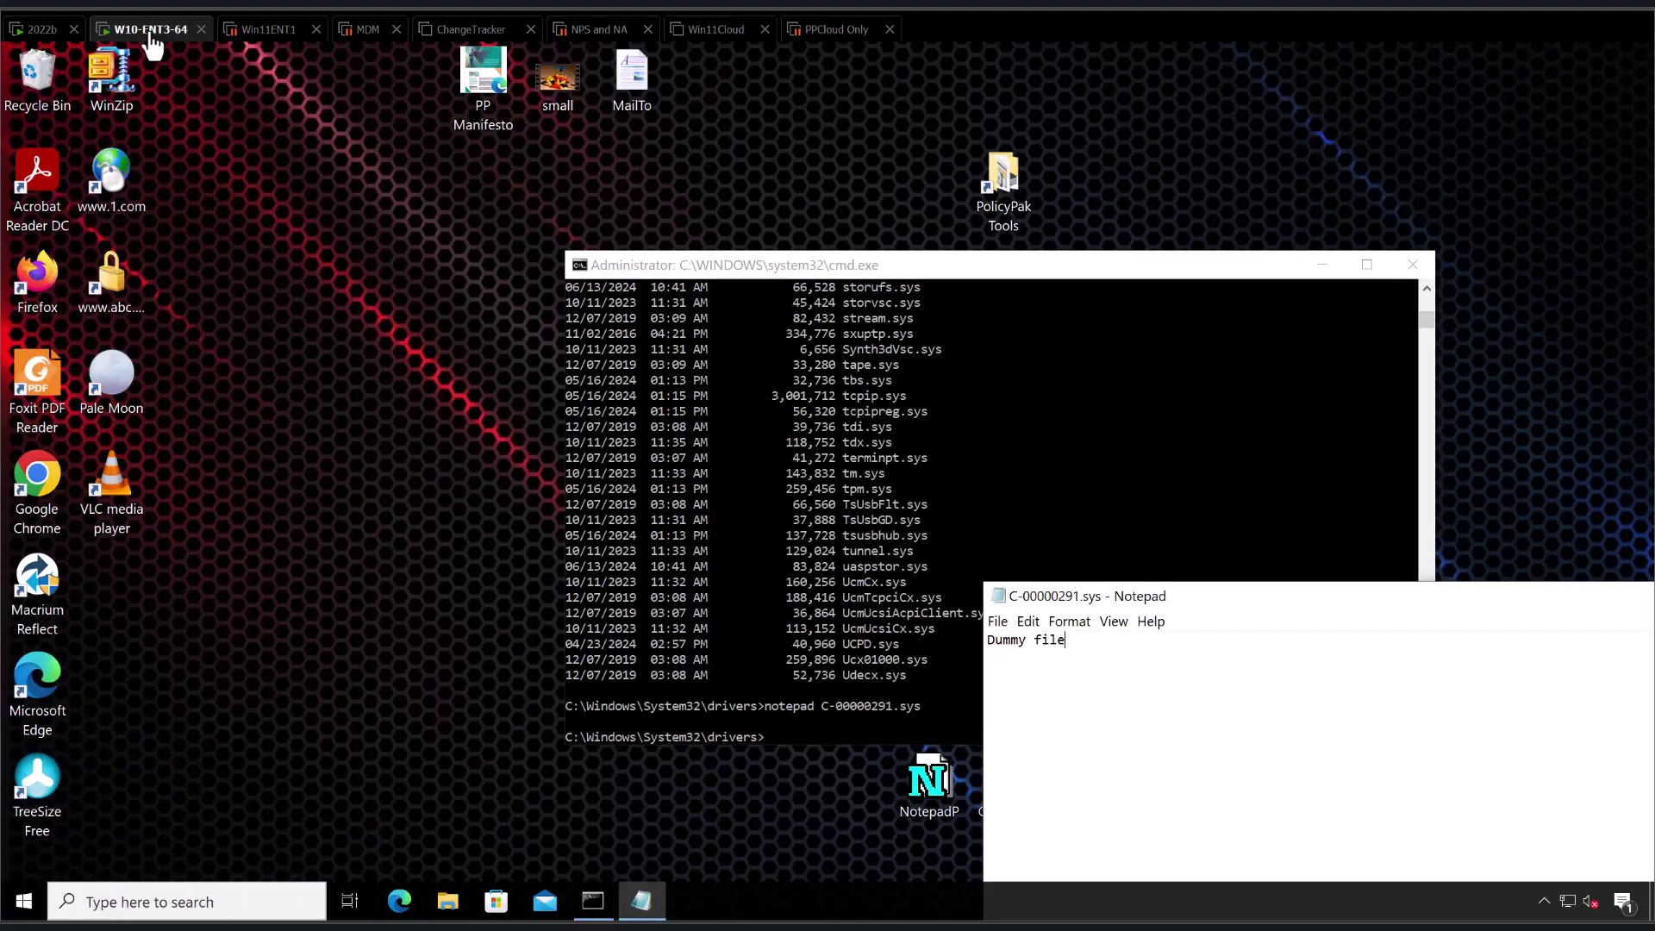
pyautogui.click(820, 547)
pyautogui.write('services.msc')
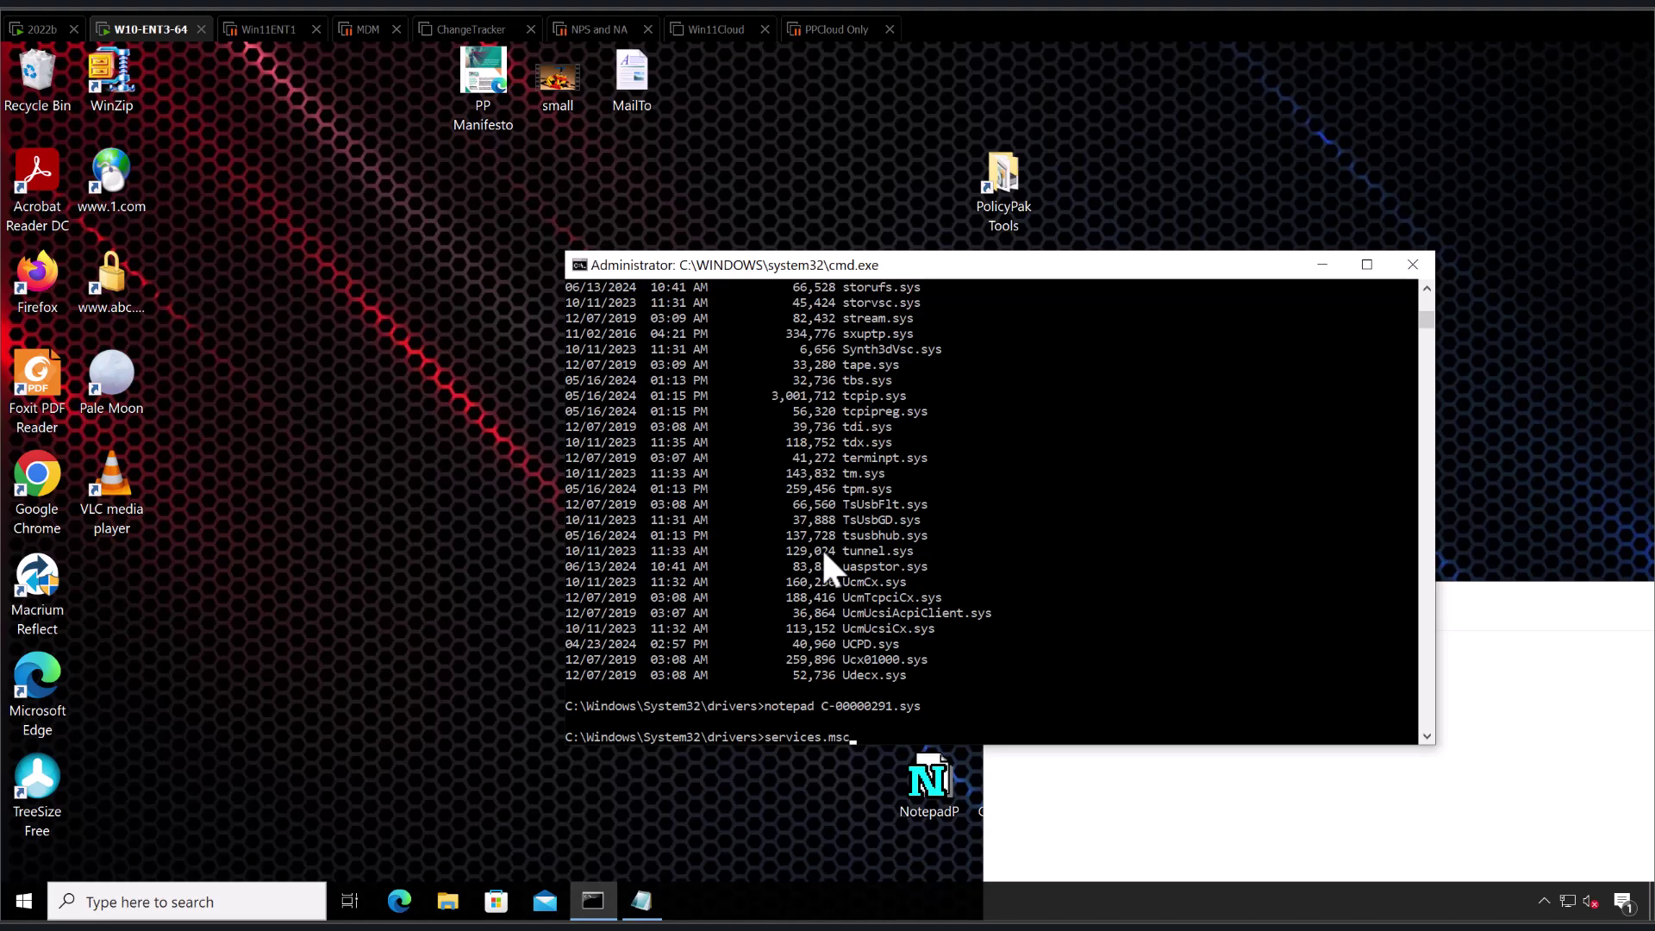
pyautogui.press('Return')
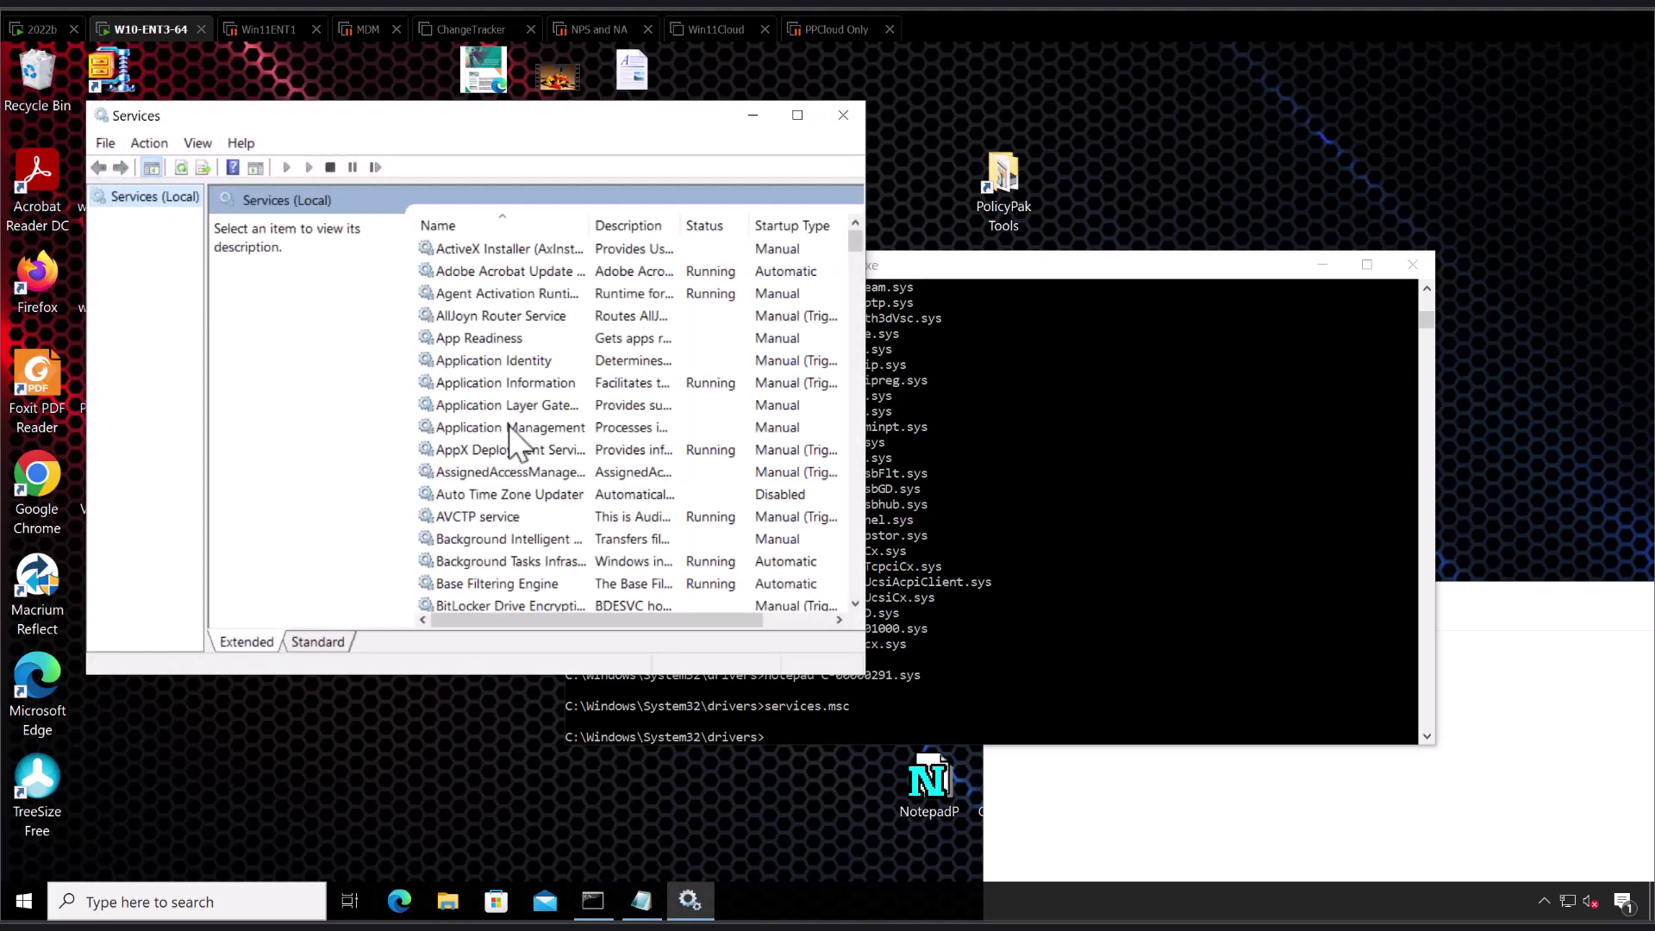
# Step: Find Print Spooler and check its properties, confirming it is still Running with Automatic startup
pyautogui.click(515, 424)
pyautogui.press('s')
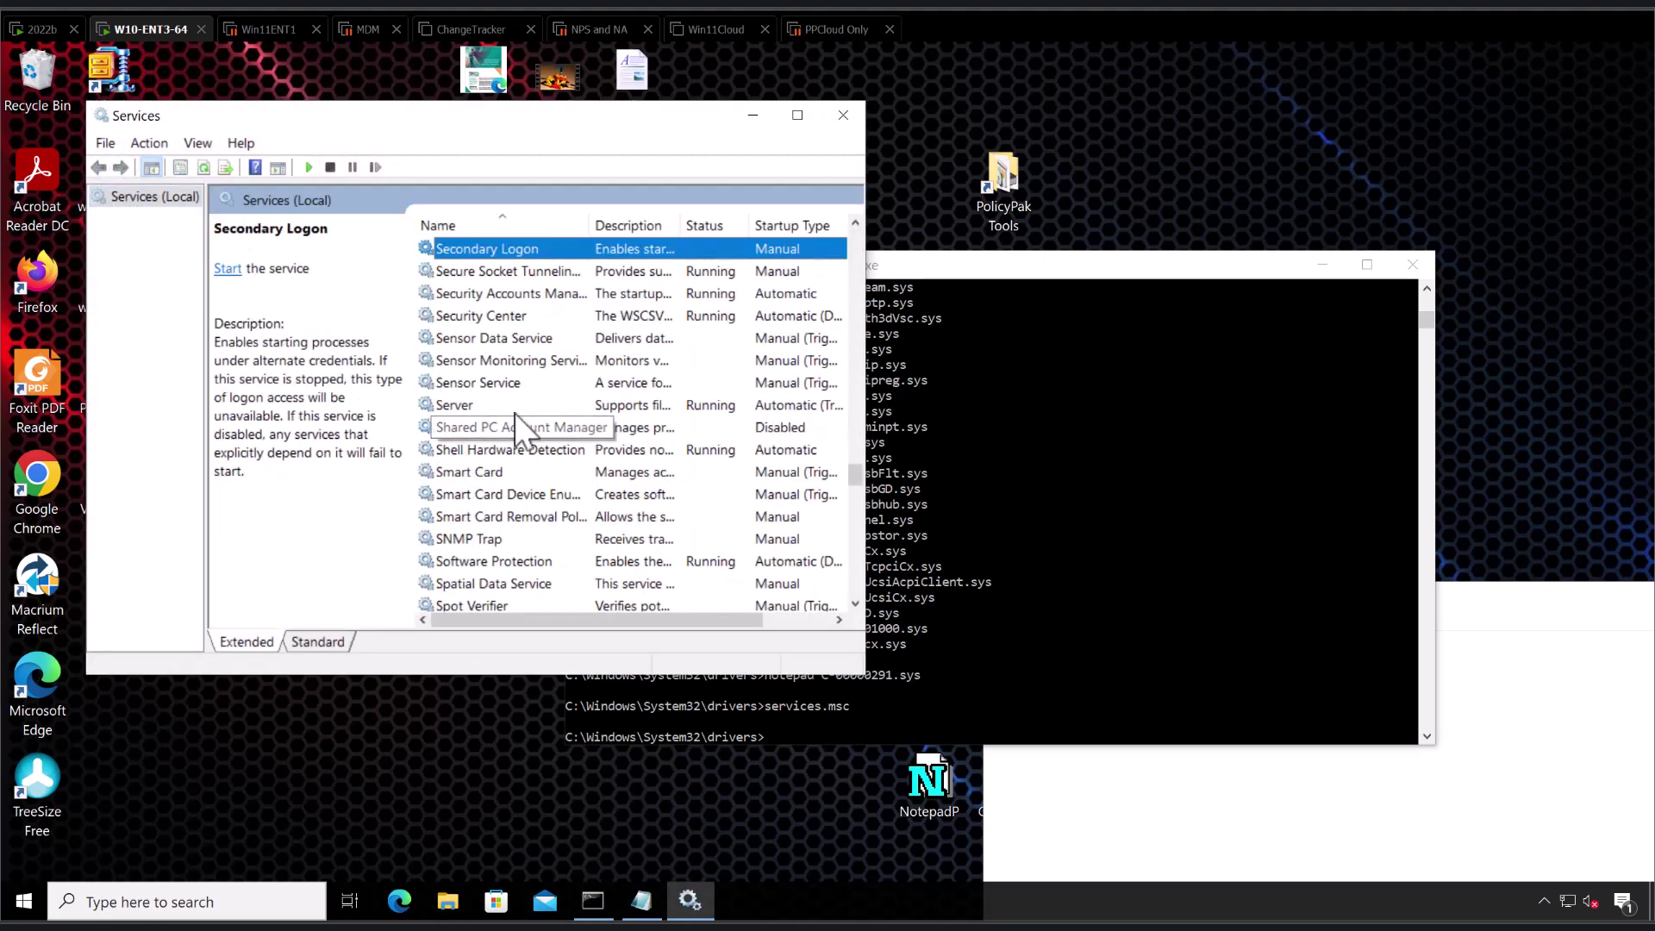
pyautogui.scroll(-2, 509, 539)
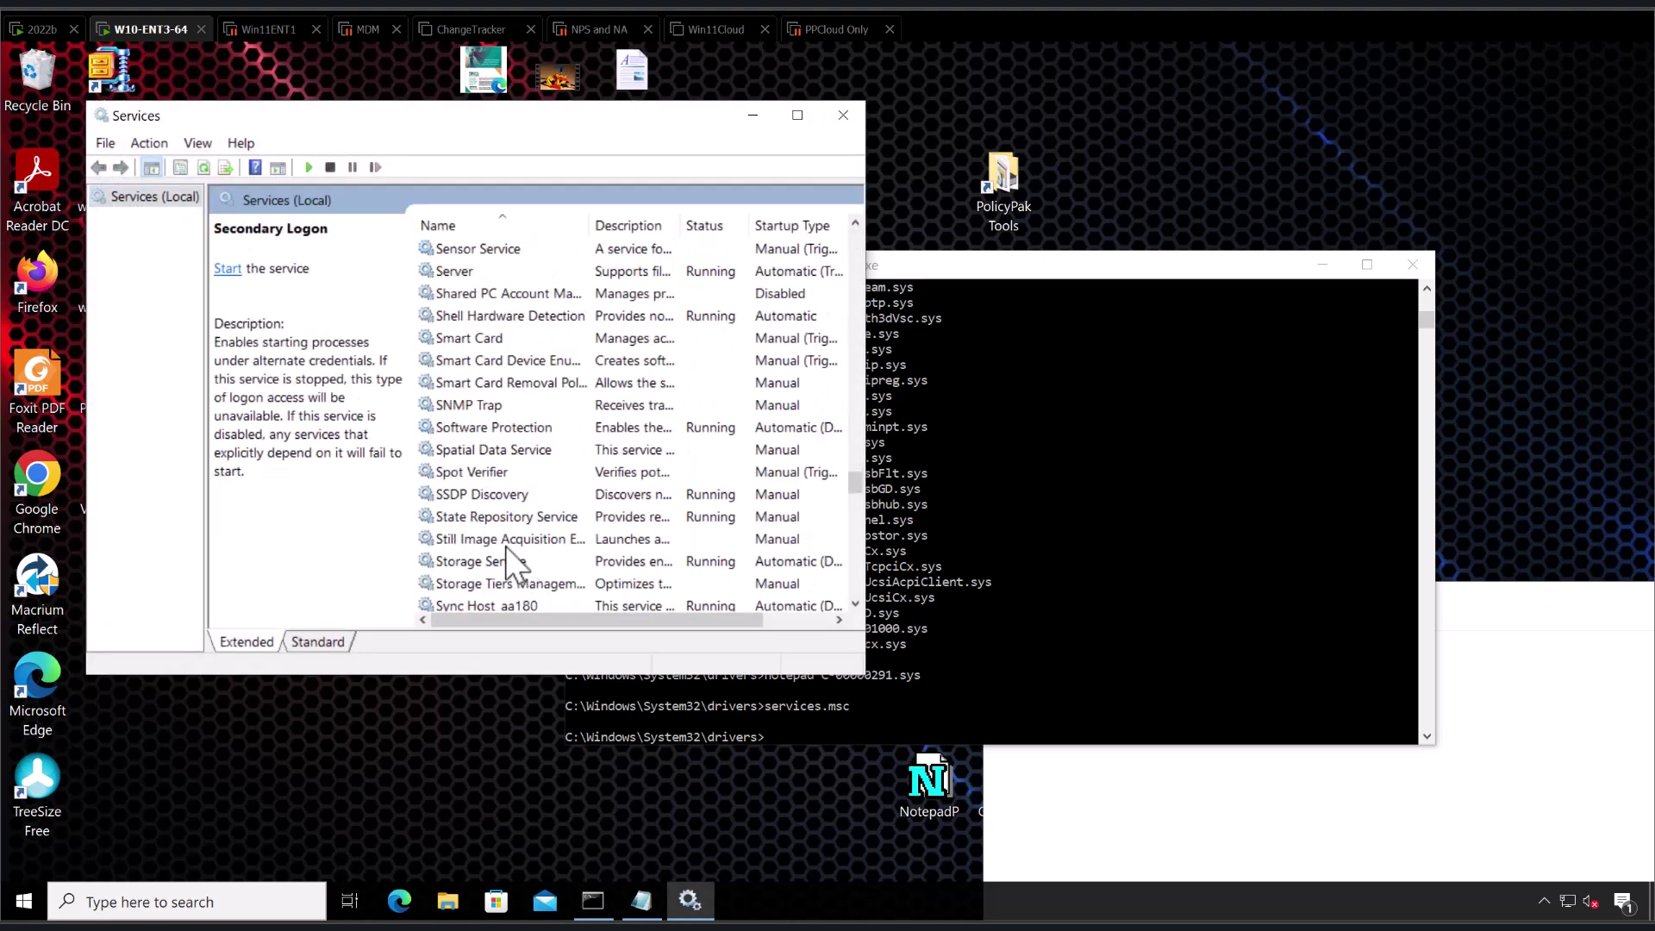
pyautogui.scroll(-2, 499, 517)
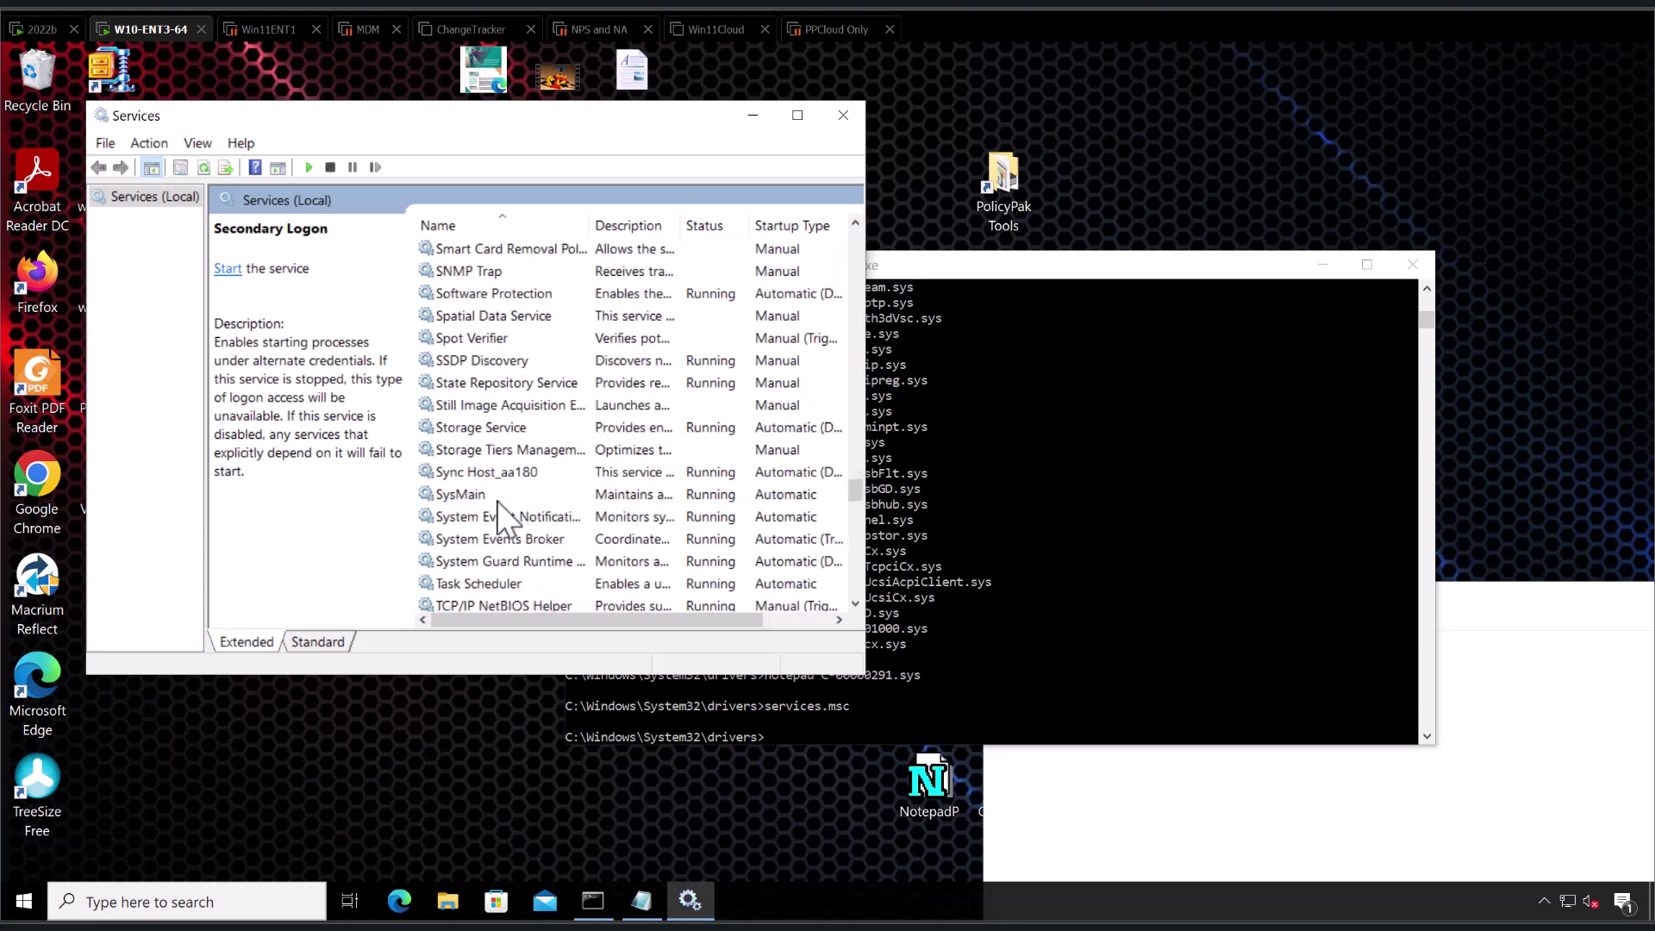
pyautogui.scroll(1, 505, 517)
pyautogui.click(502, 431)
pyautogui.press('p')
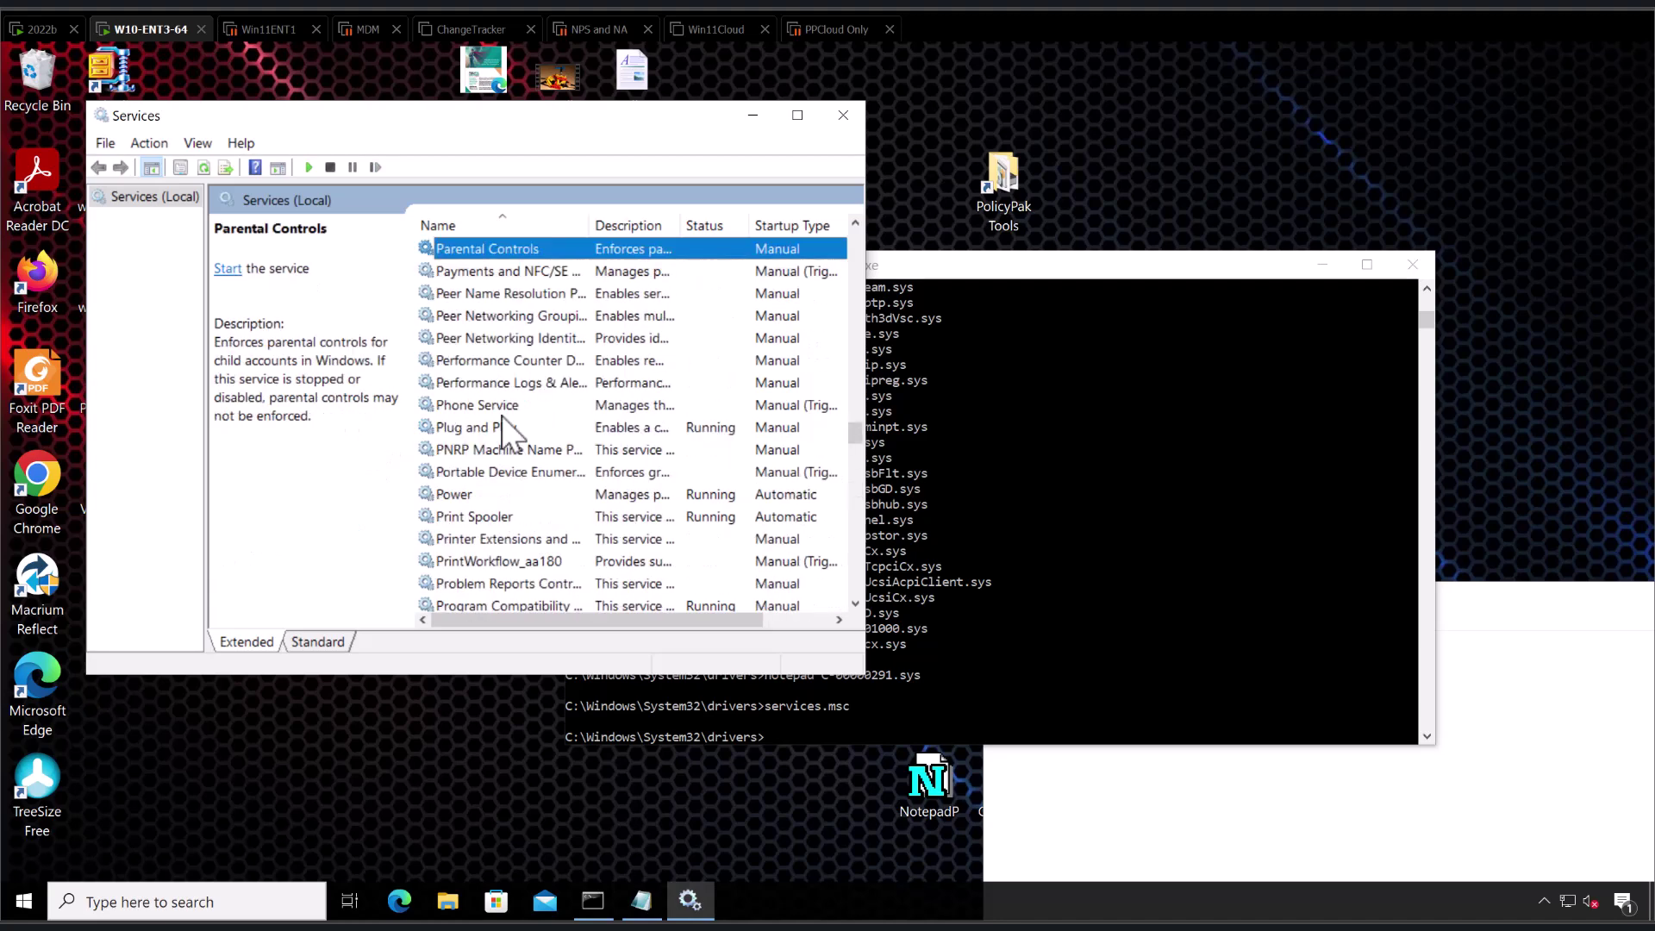
pyautogui.doubleClick(504, 519)
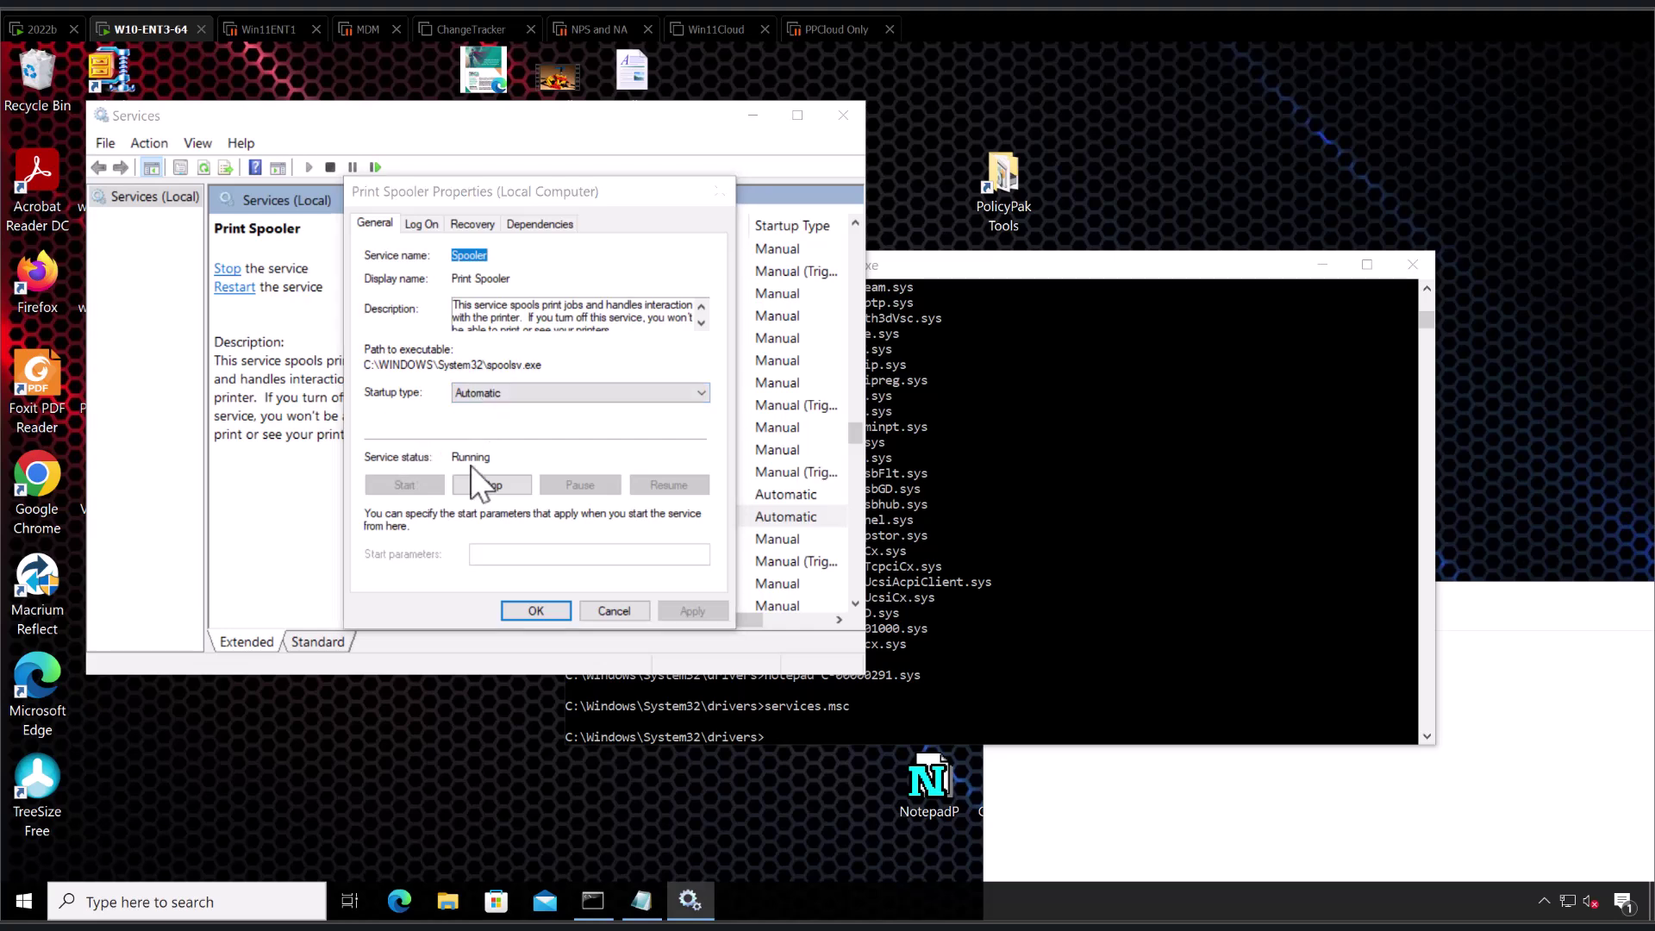
pyautogui.press('Escape')
# Step: Back in the policy editor, create a new Service preference item named SPOOLER
pyautogui.click(36, 30)
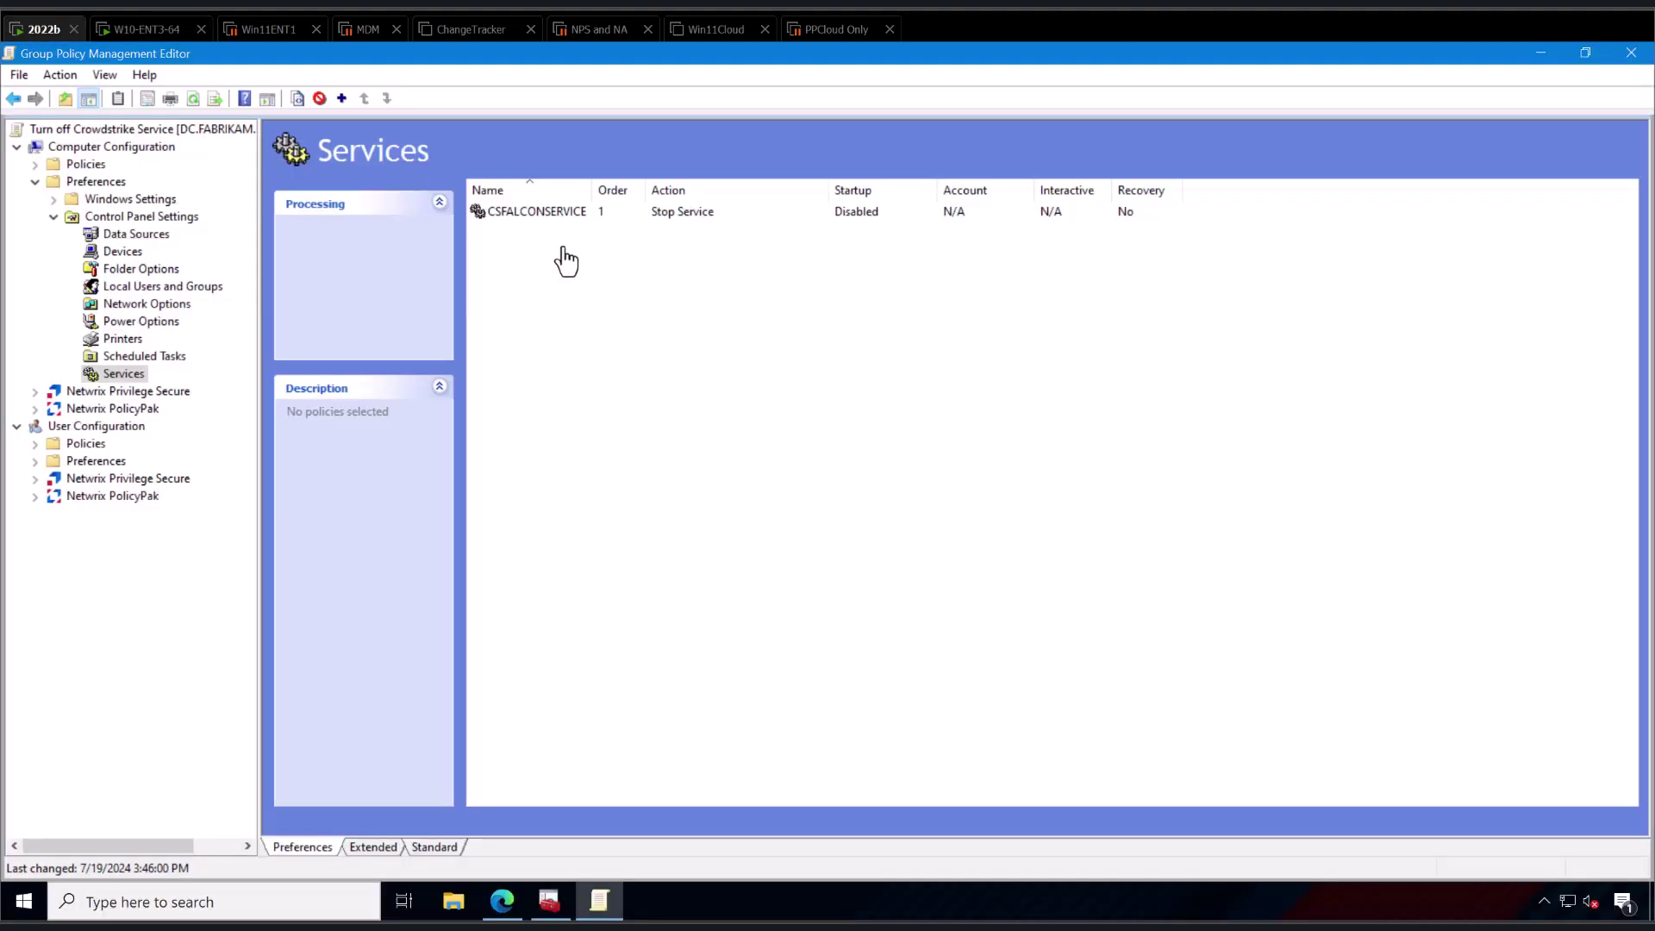
pyautogui.rightClick(480, 238)
pyautogui.moveTo(514, 248)
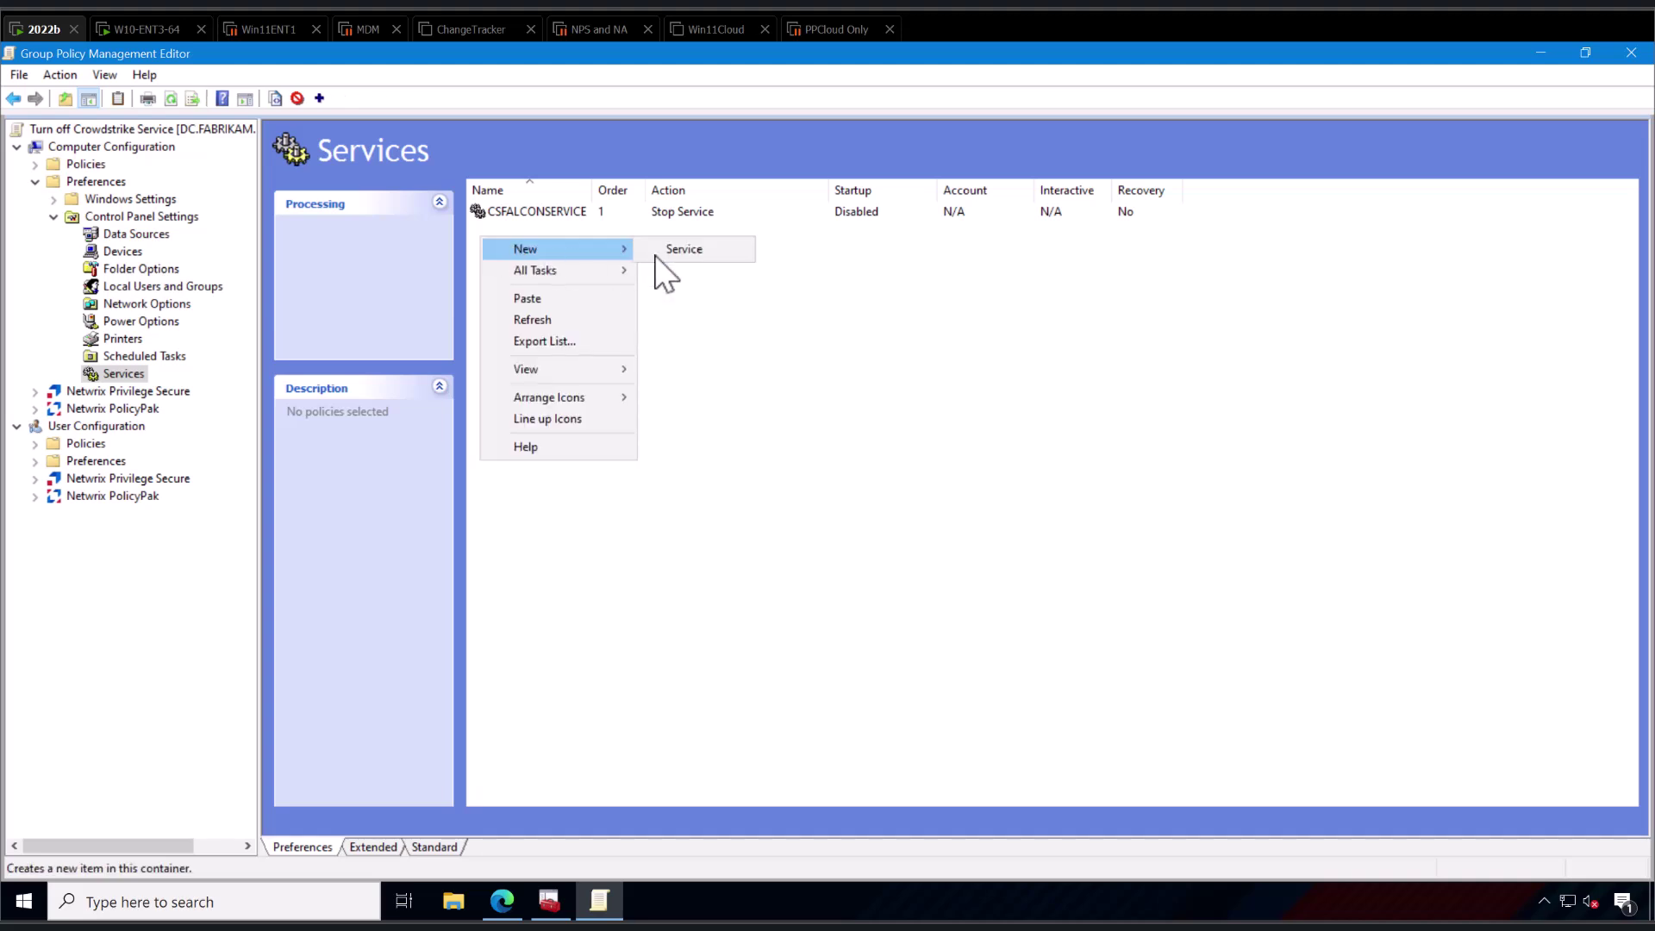
pyautogui.click(687, 257)
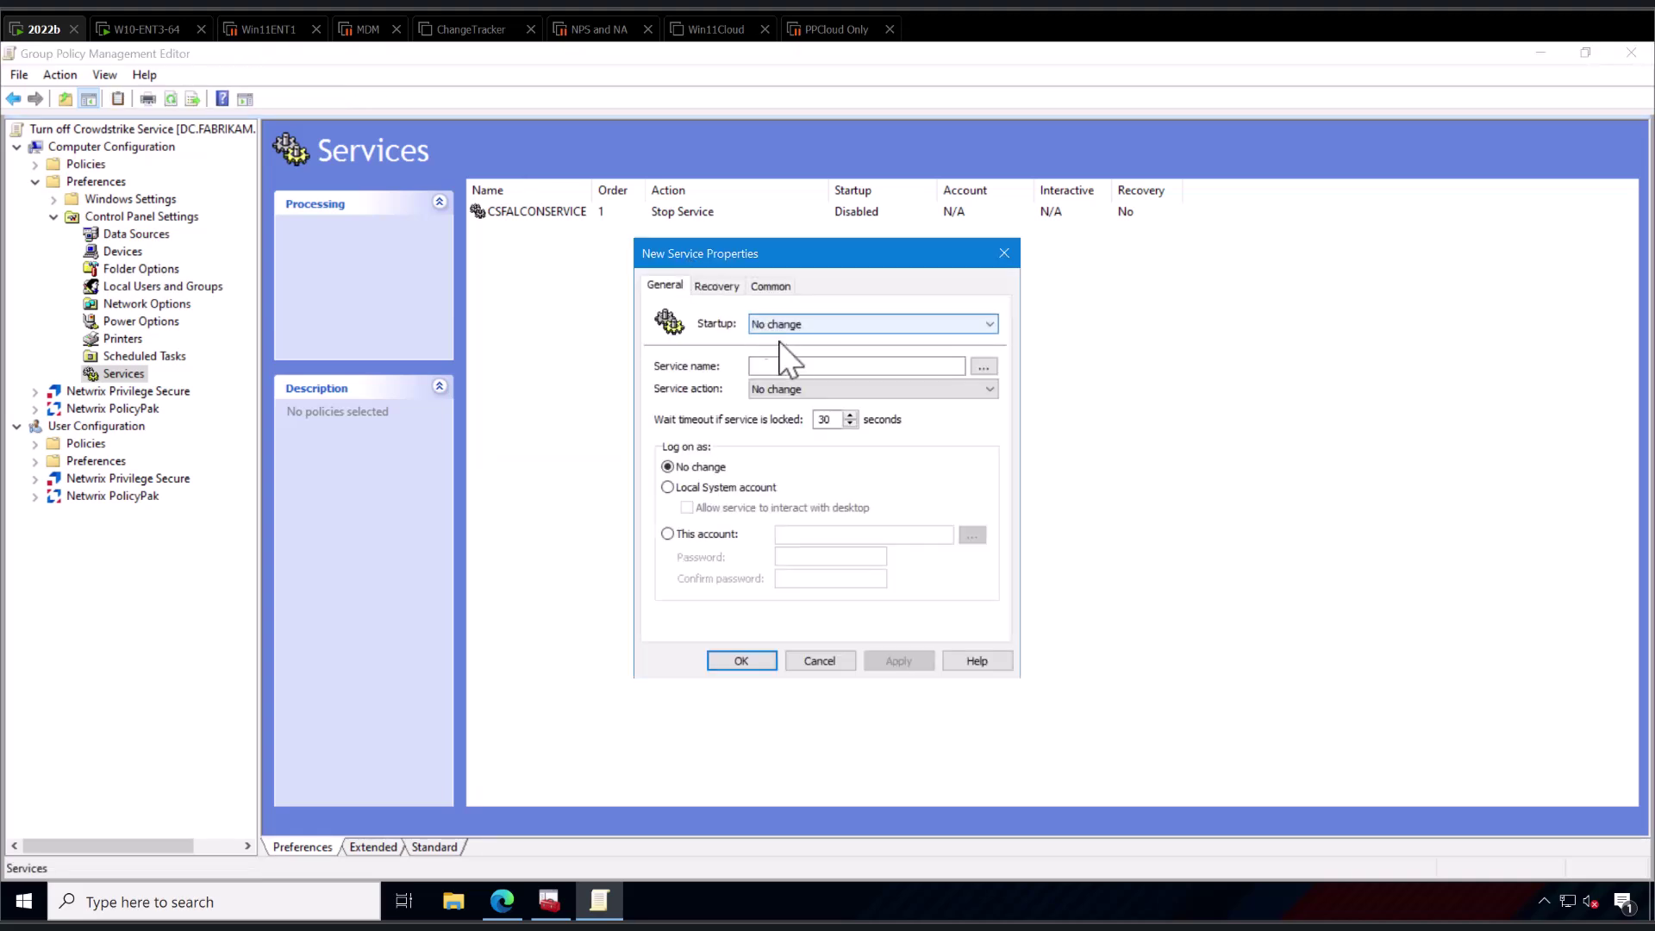
pyautogui.click(797, 366)
pyautogui.write('SPOOLER')
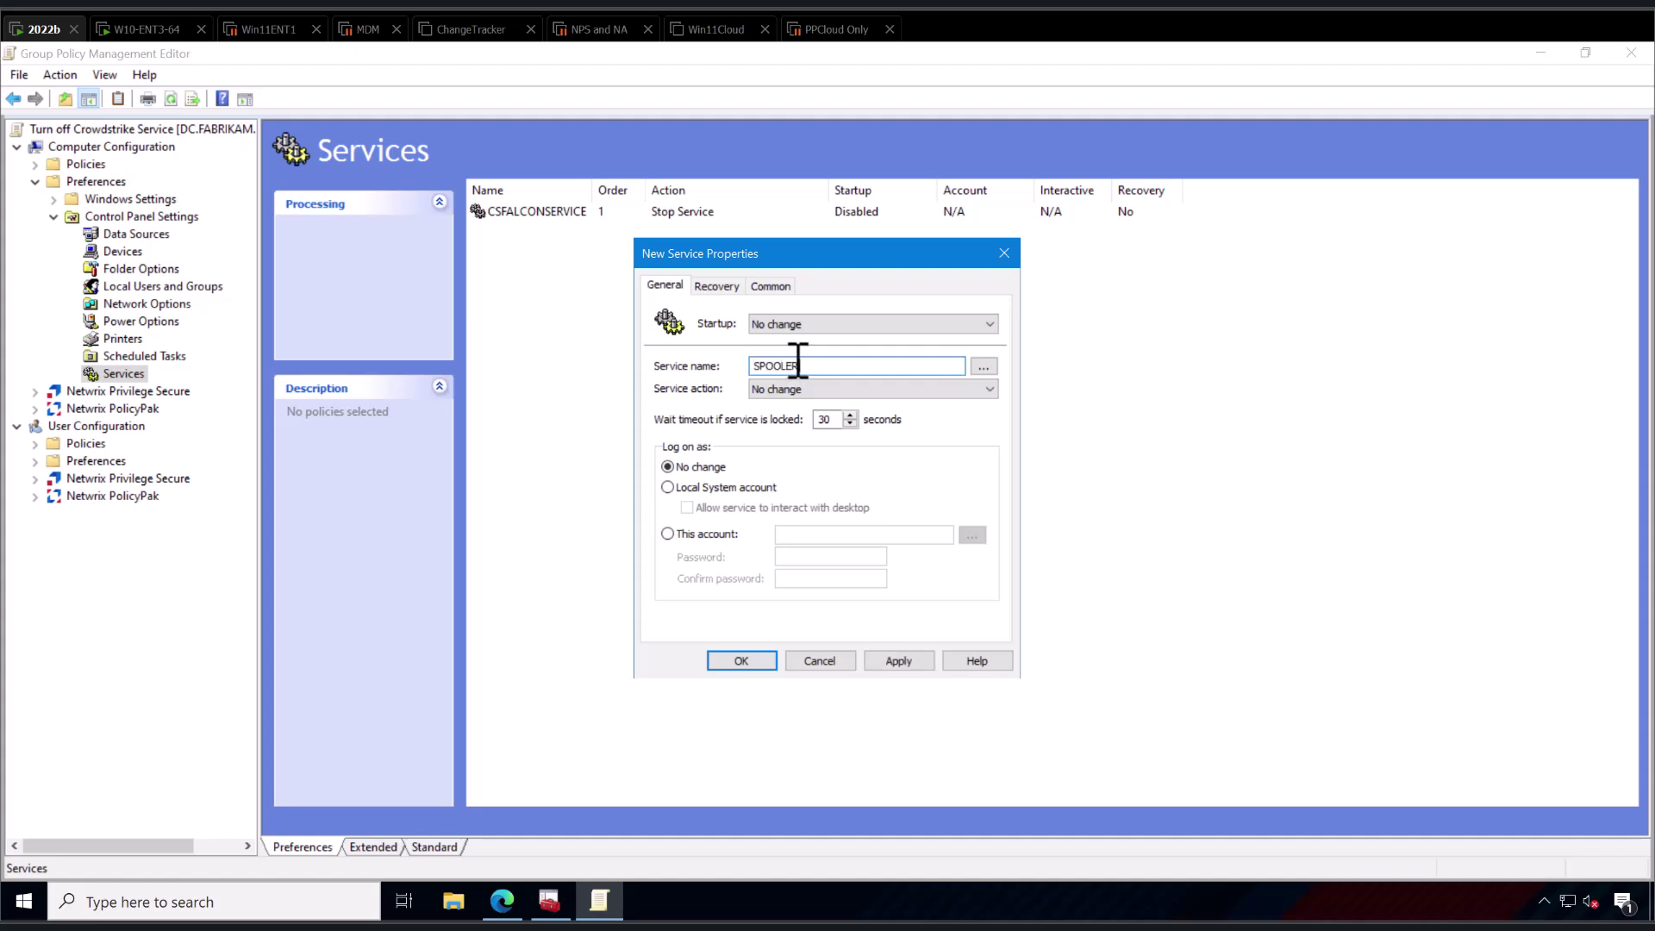
# Step: Set the SPOOLER item's startup to Disabled and action to Stop service, then apply and close it
pyautogui.click(837, 323)
pyautogui.click(795, 391)
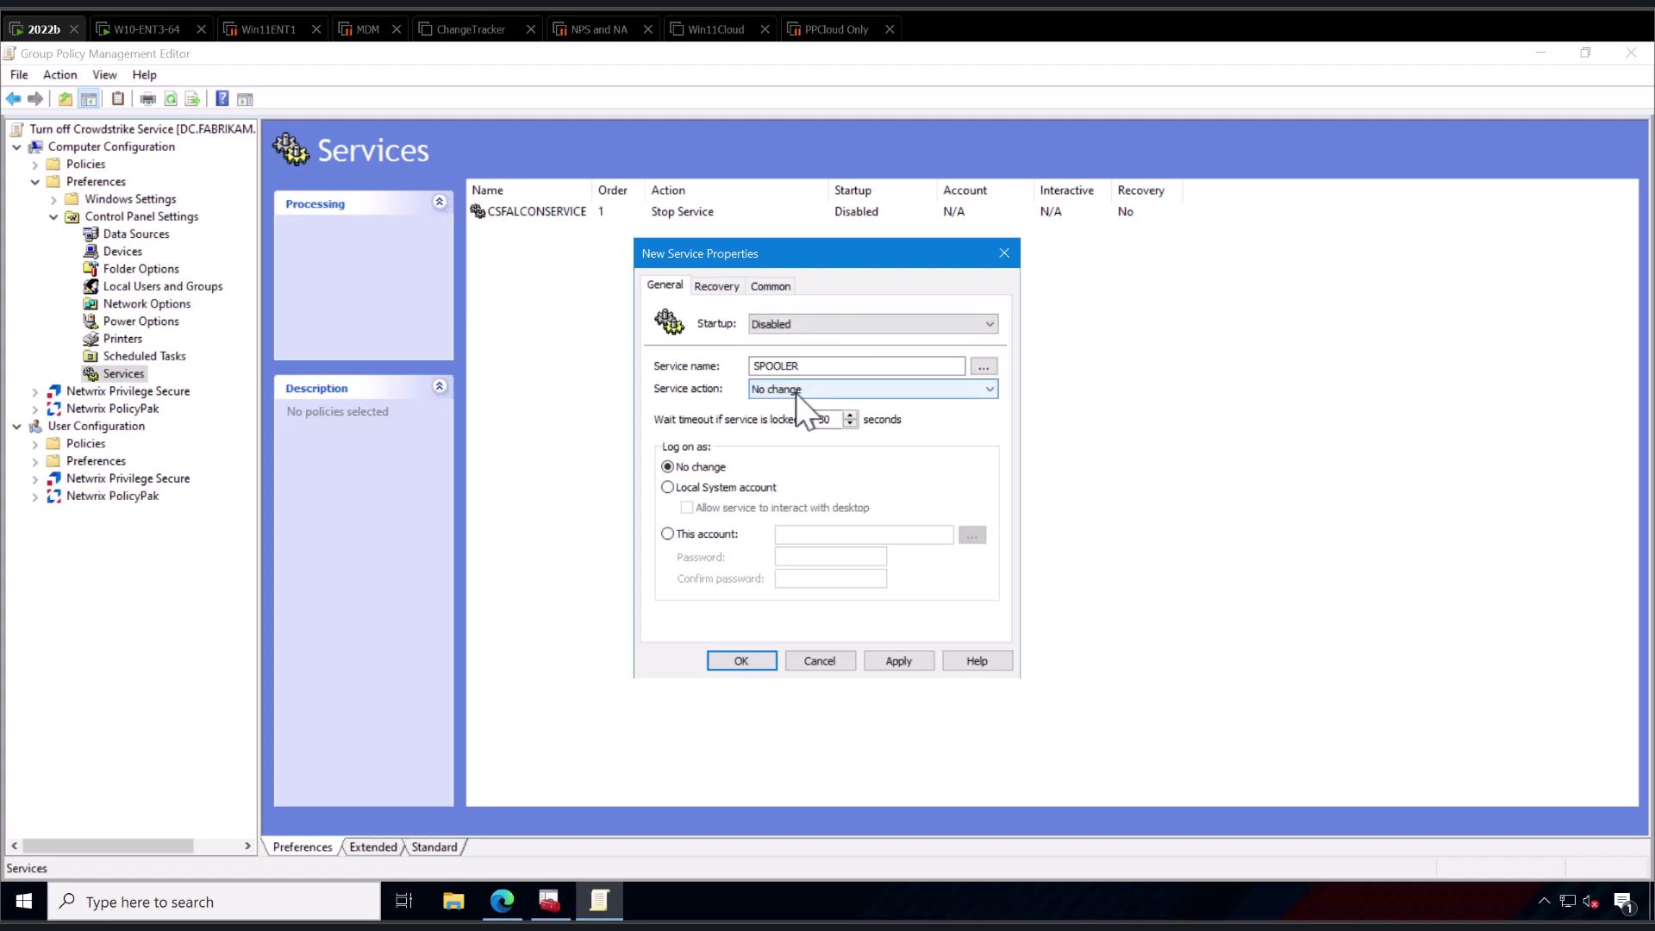
pyautogui.click(795, 391)
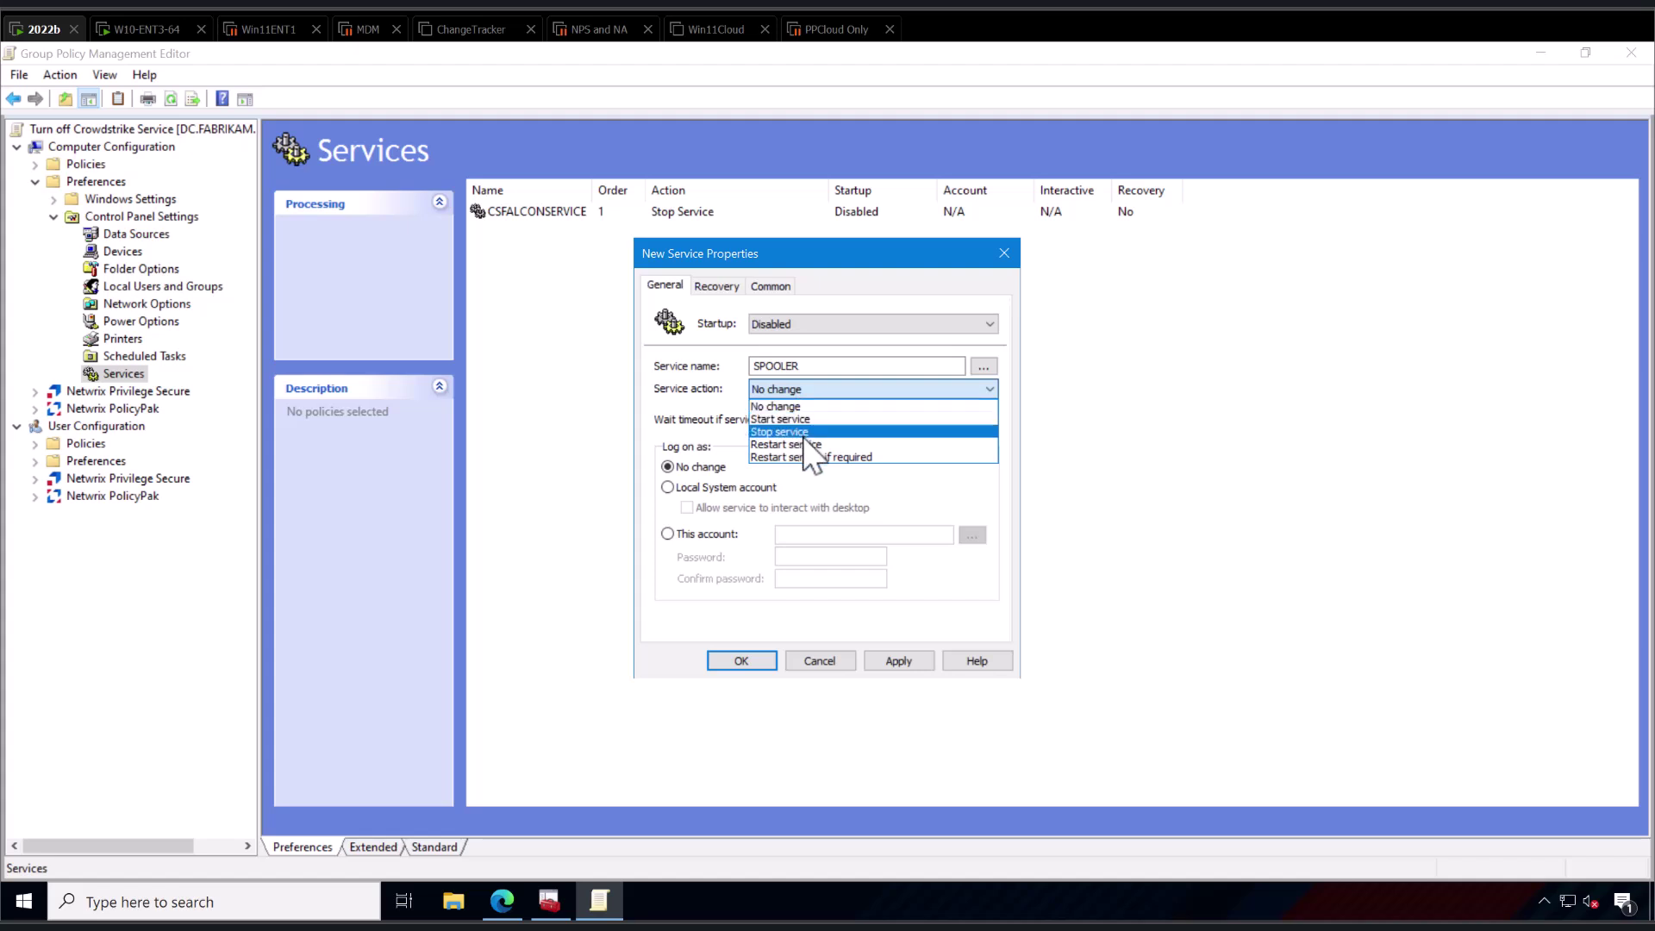
pyautogui.click(780, 432)
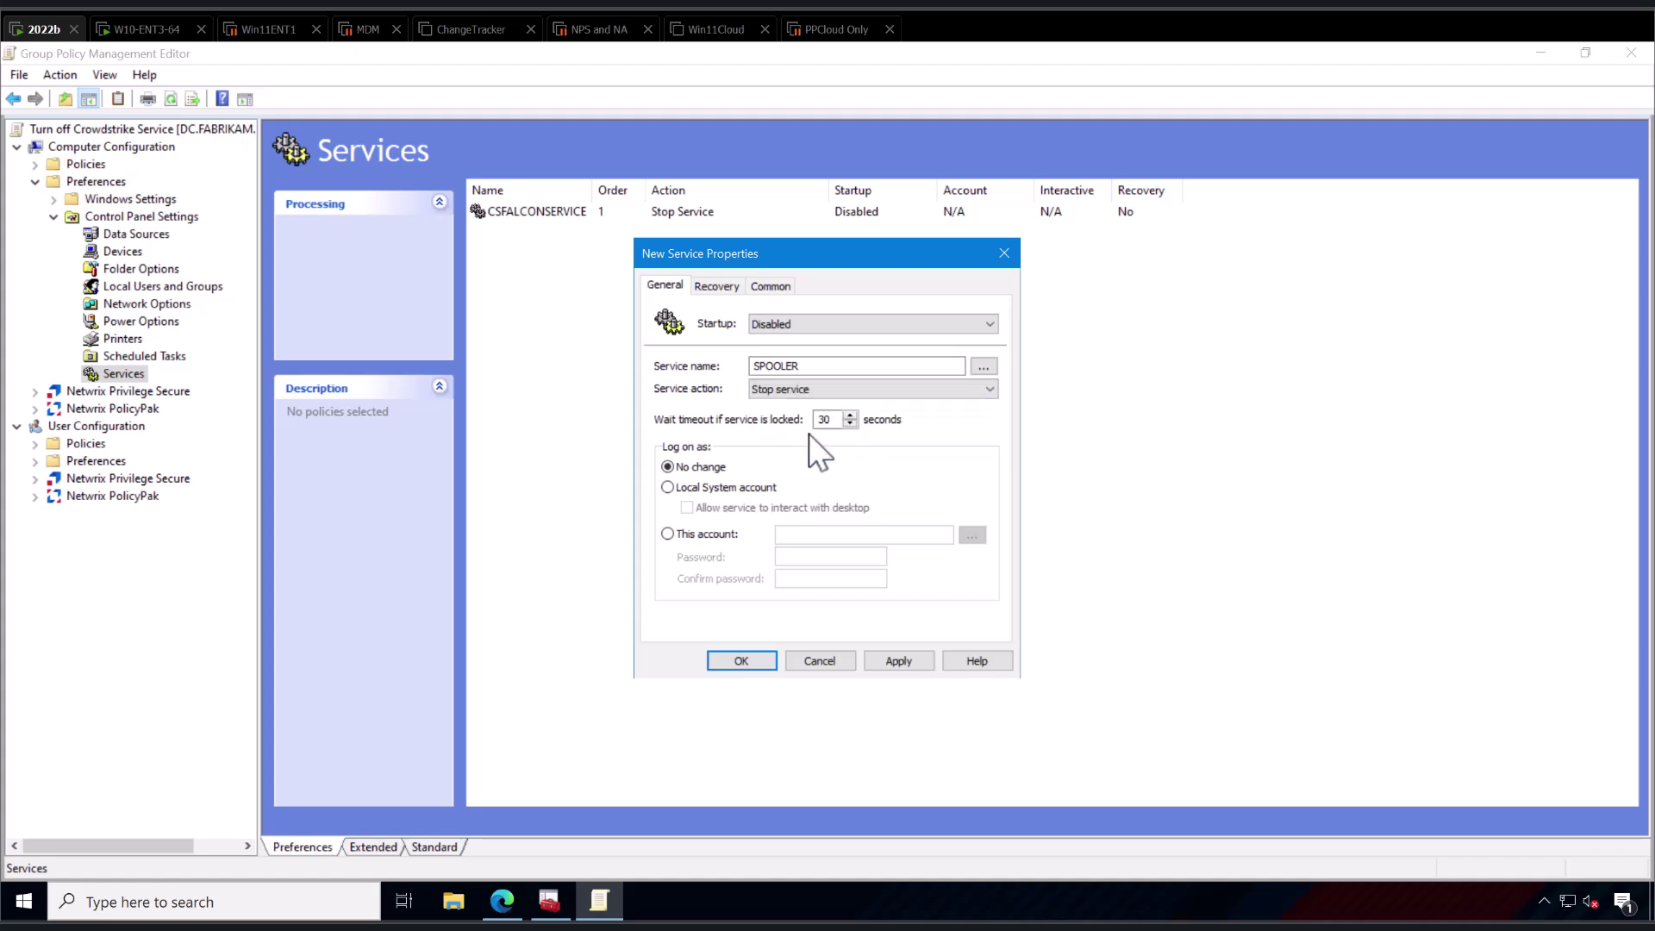
pyautogui.click(914, 662)
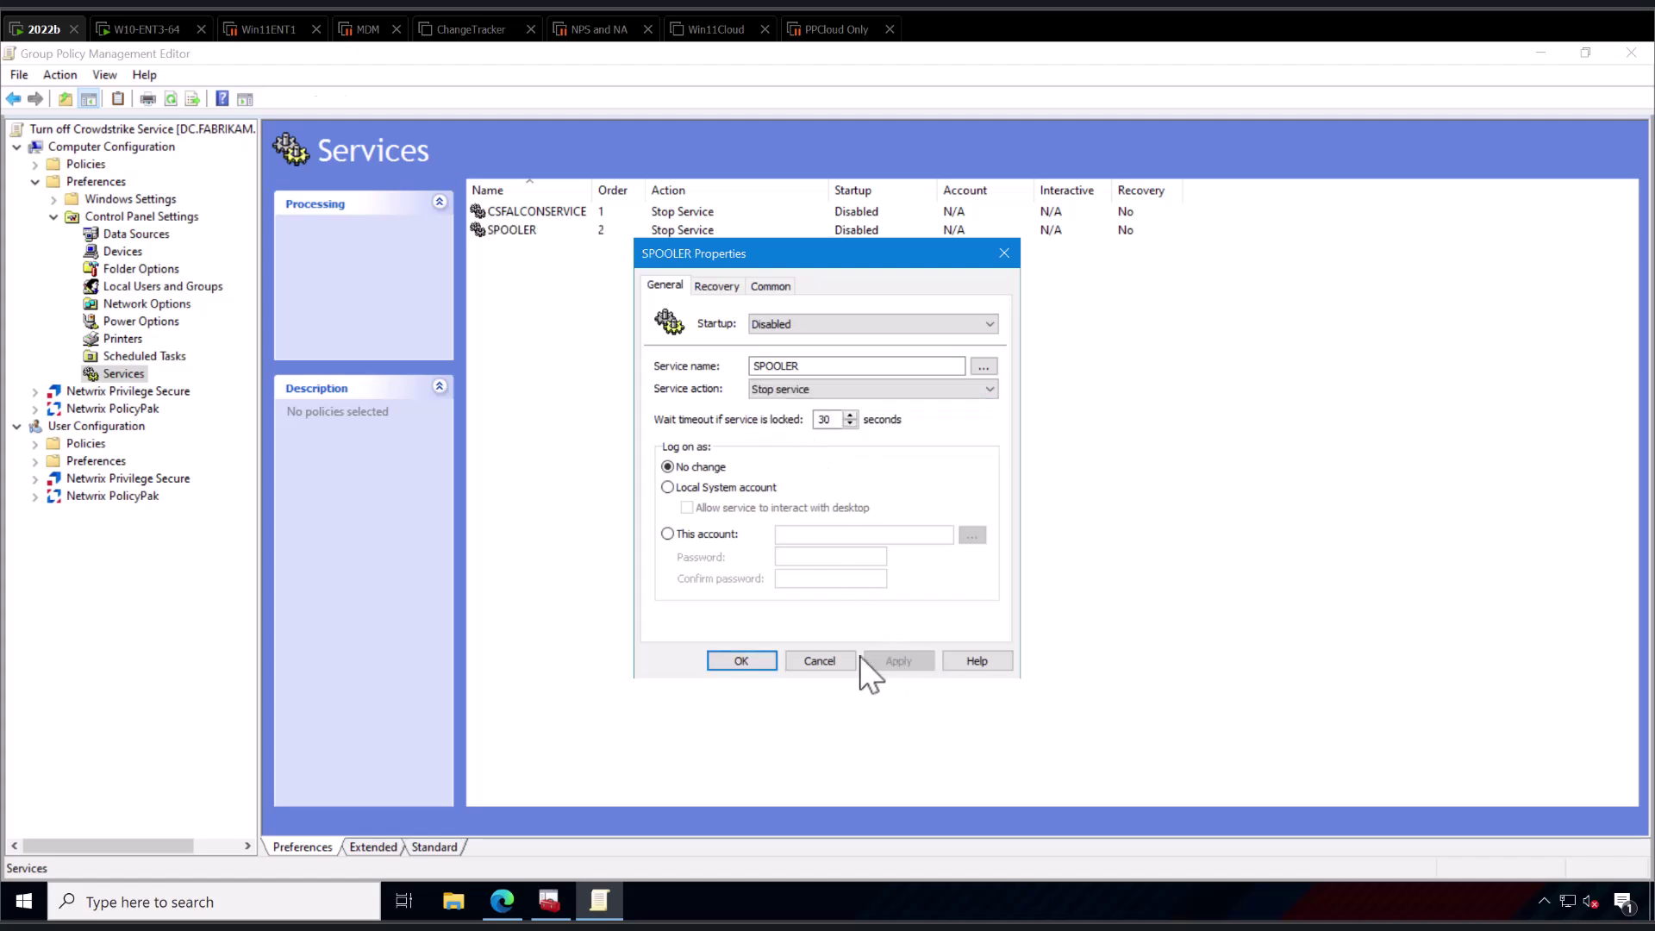
pyautogui.click(741, 661)
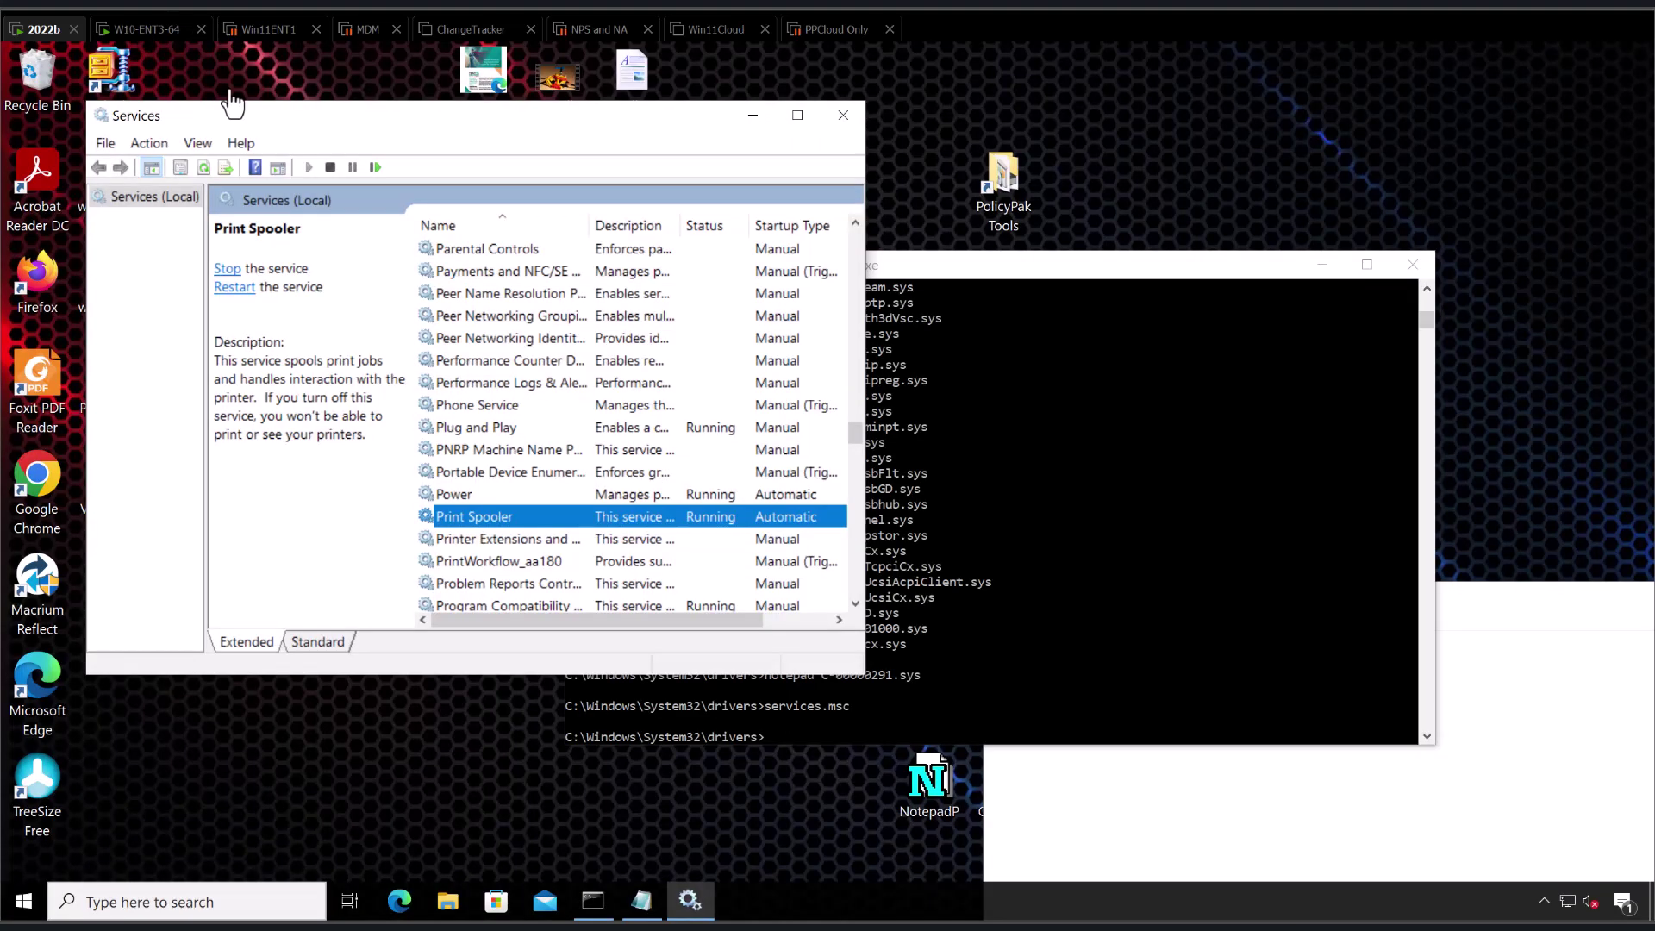
# Step: On the client, open Command Prompt and run gpupdate
pyautogui.click(1035, 448)
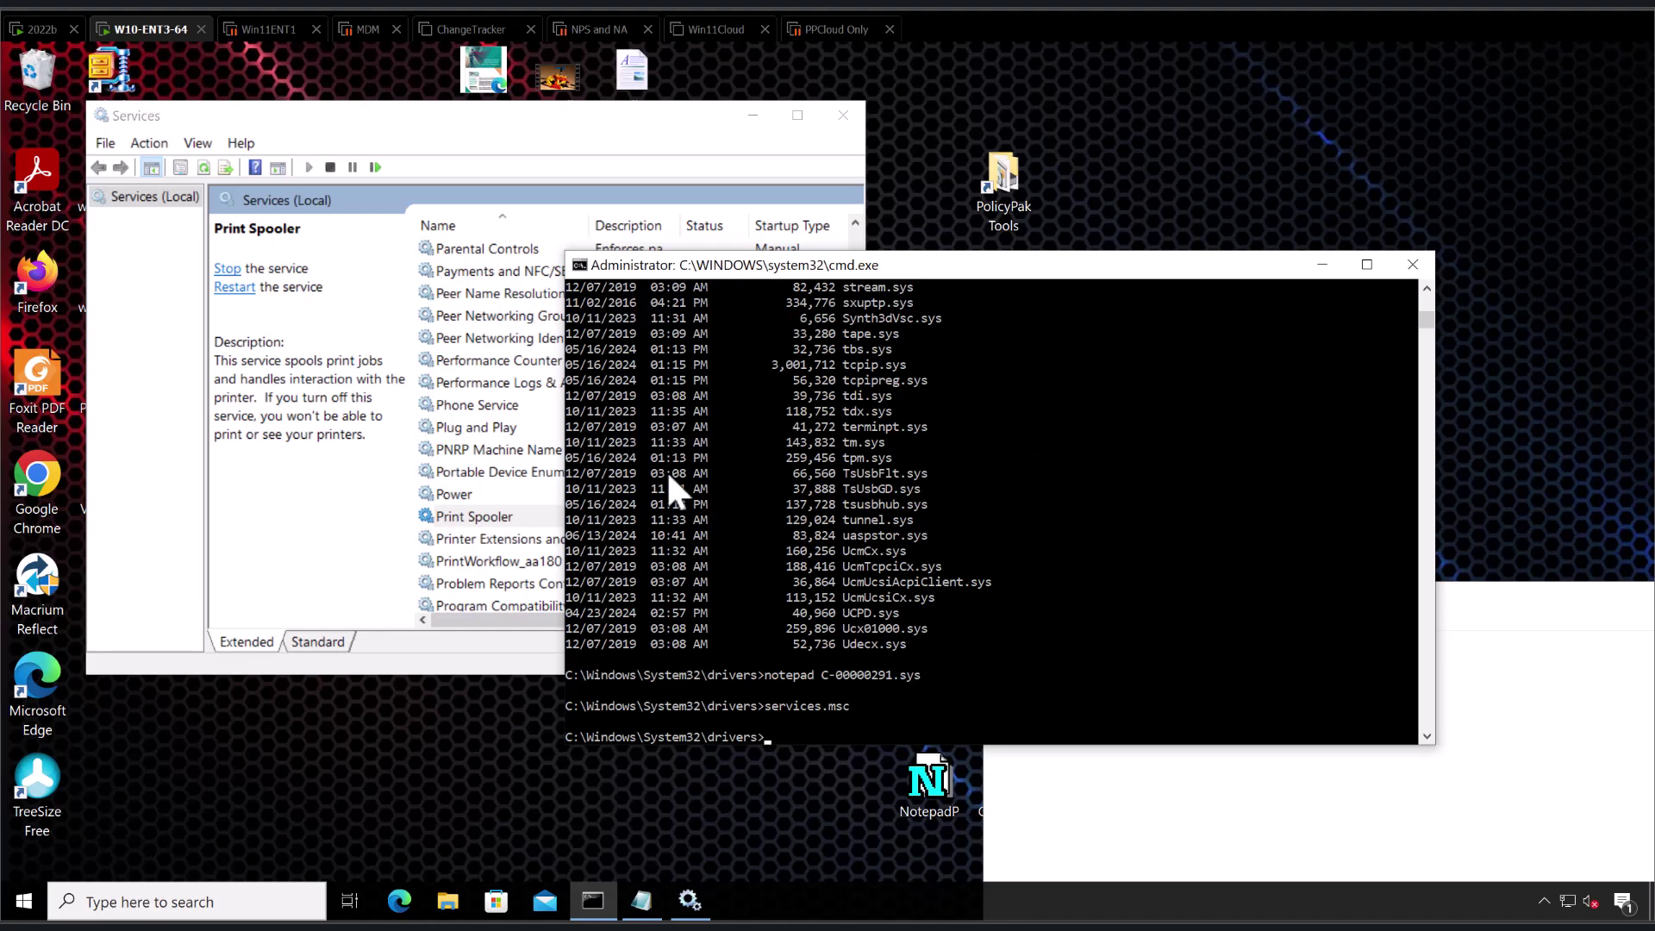
pyautogui.press('super')
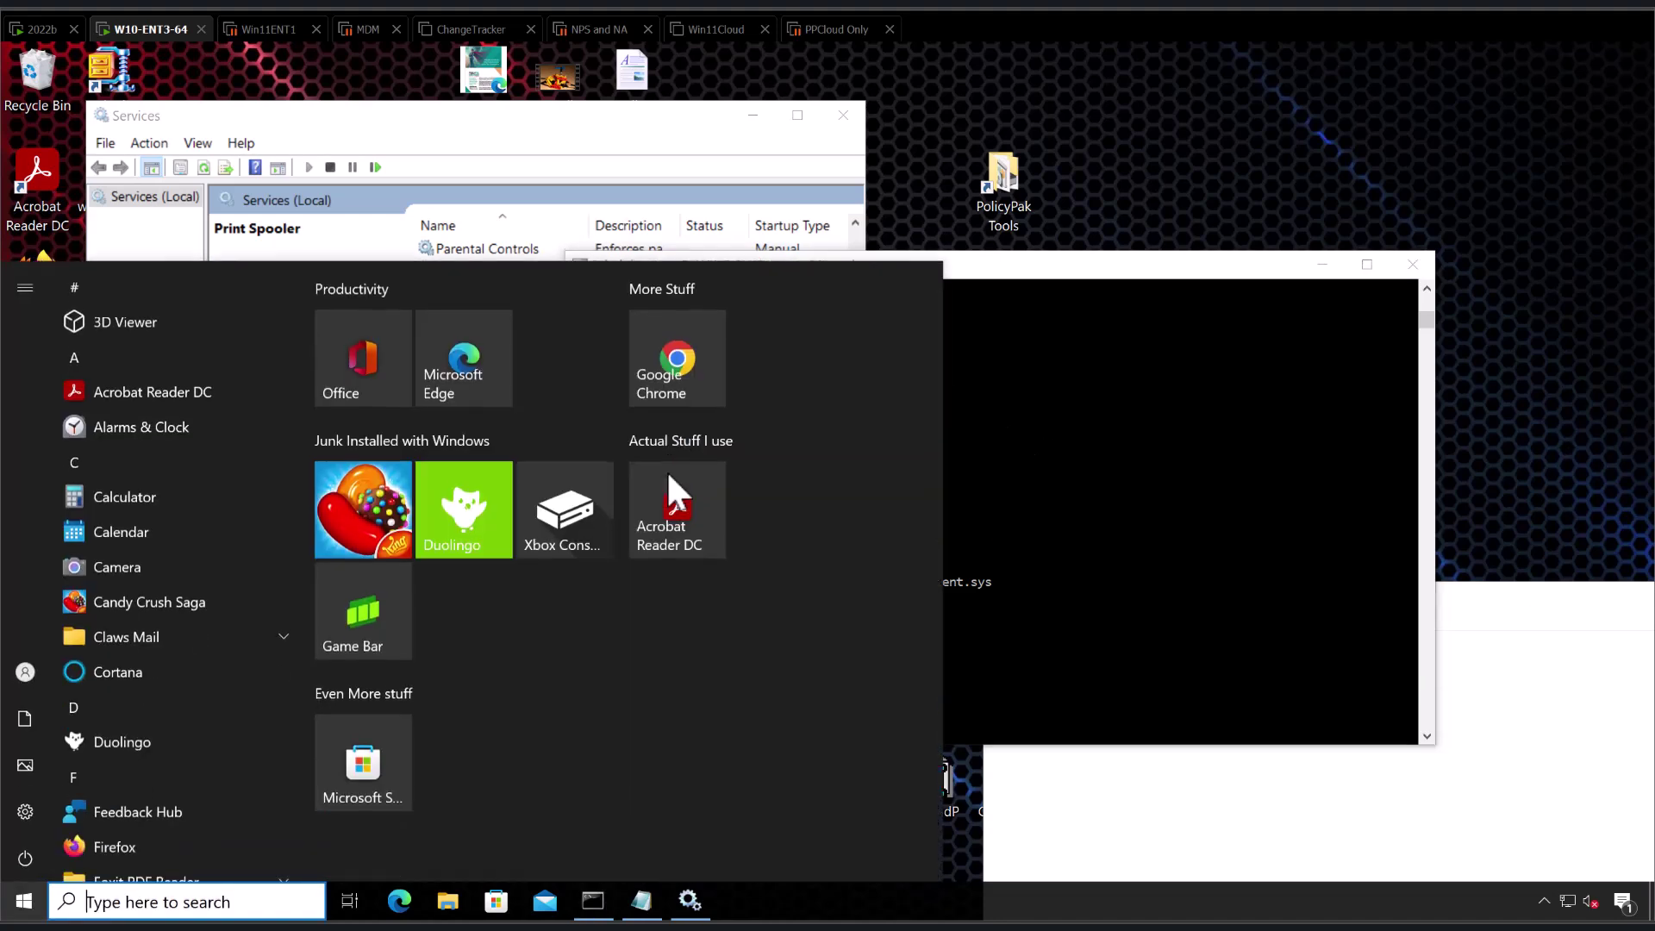
pyautogui.write('cmd')
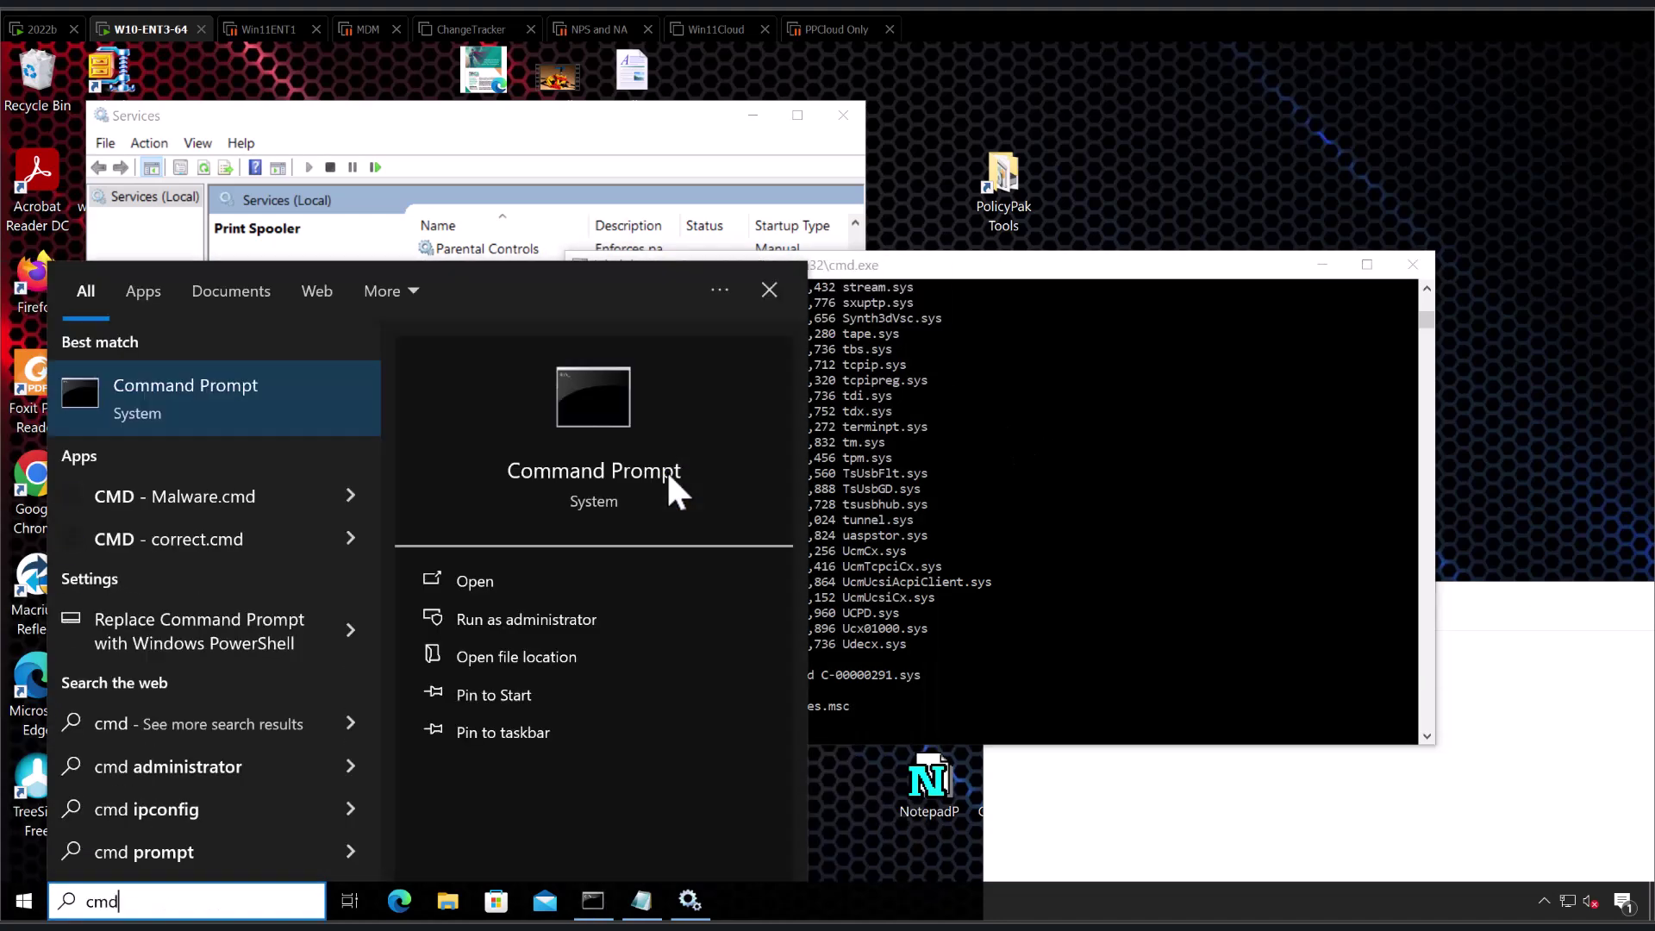
pyautogui.press('Return')
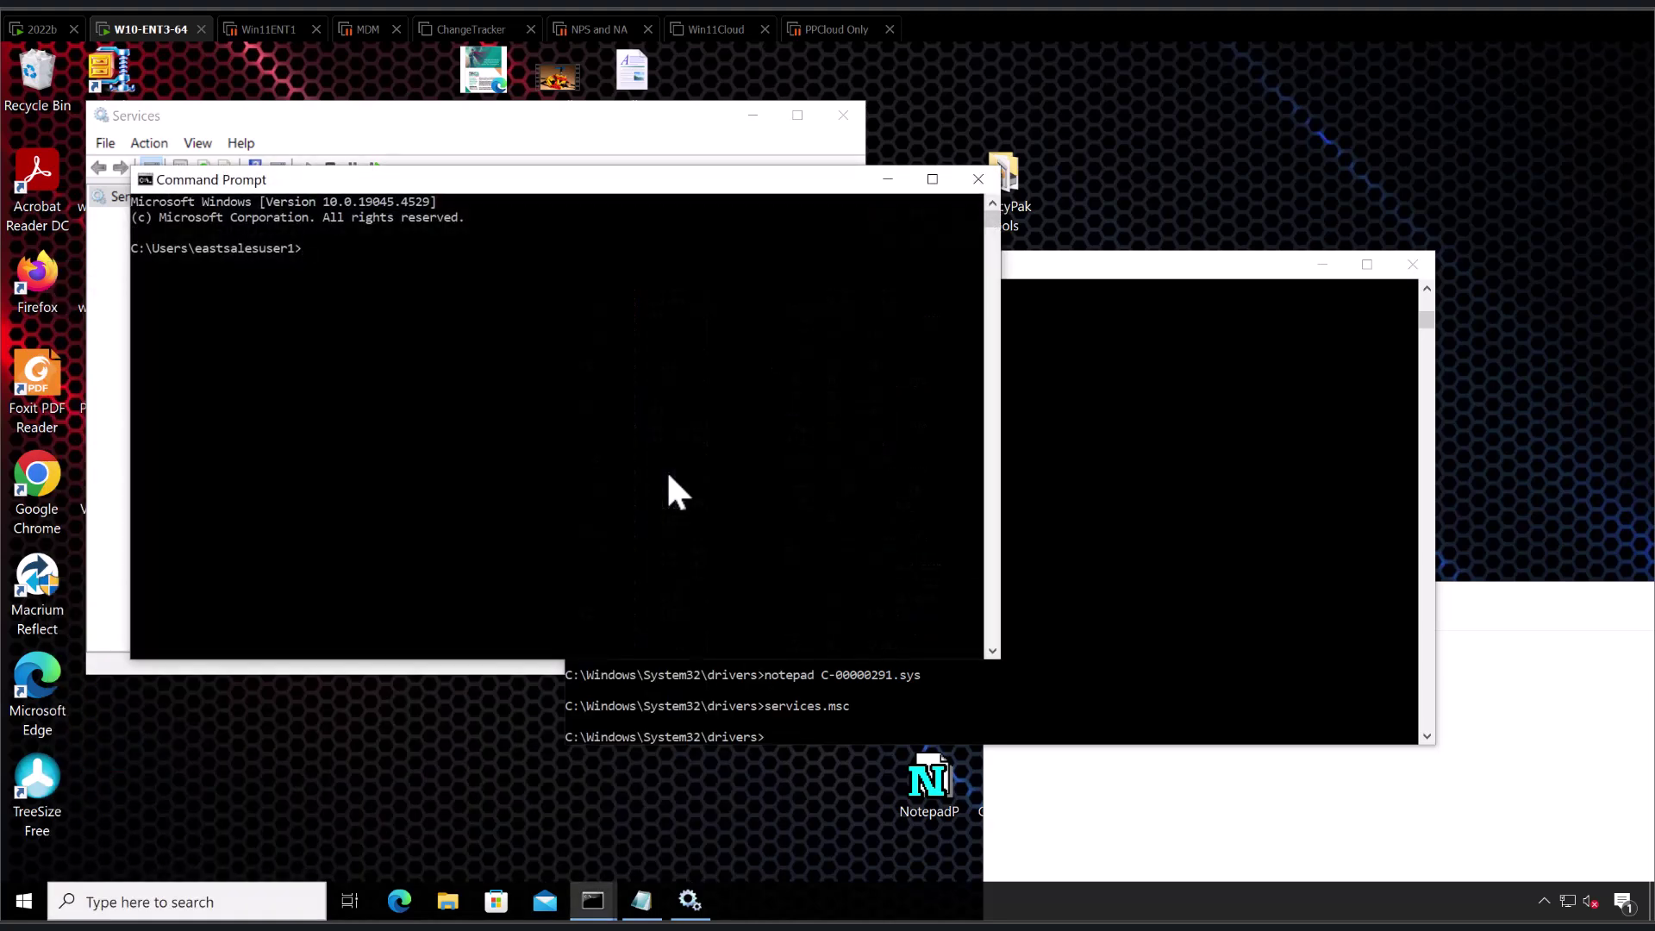
pyautogui.write('gpupdate')
pyautogui.press('Return')
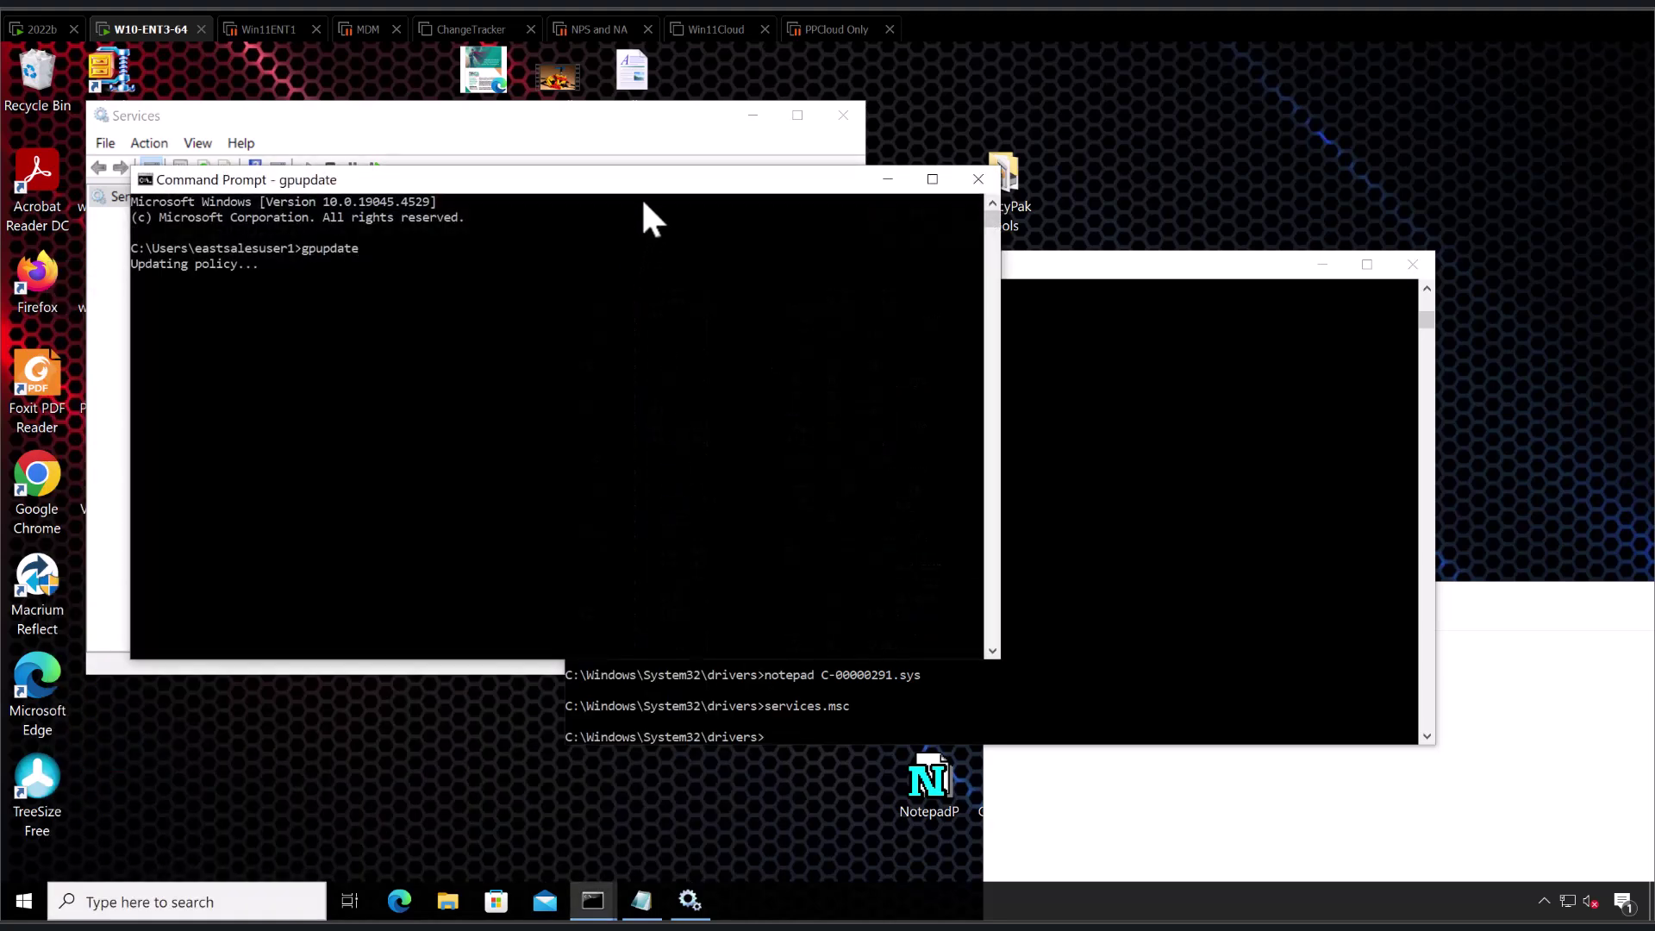
# Step: Read the gpupdate clock-synchronization error and cancel the update with Ctrl+C
pyautogui.moveTo(651, 179); pyautogui.dragTo(1275, 465)
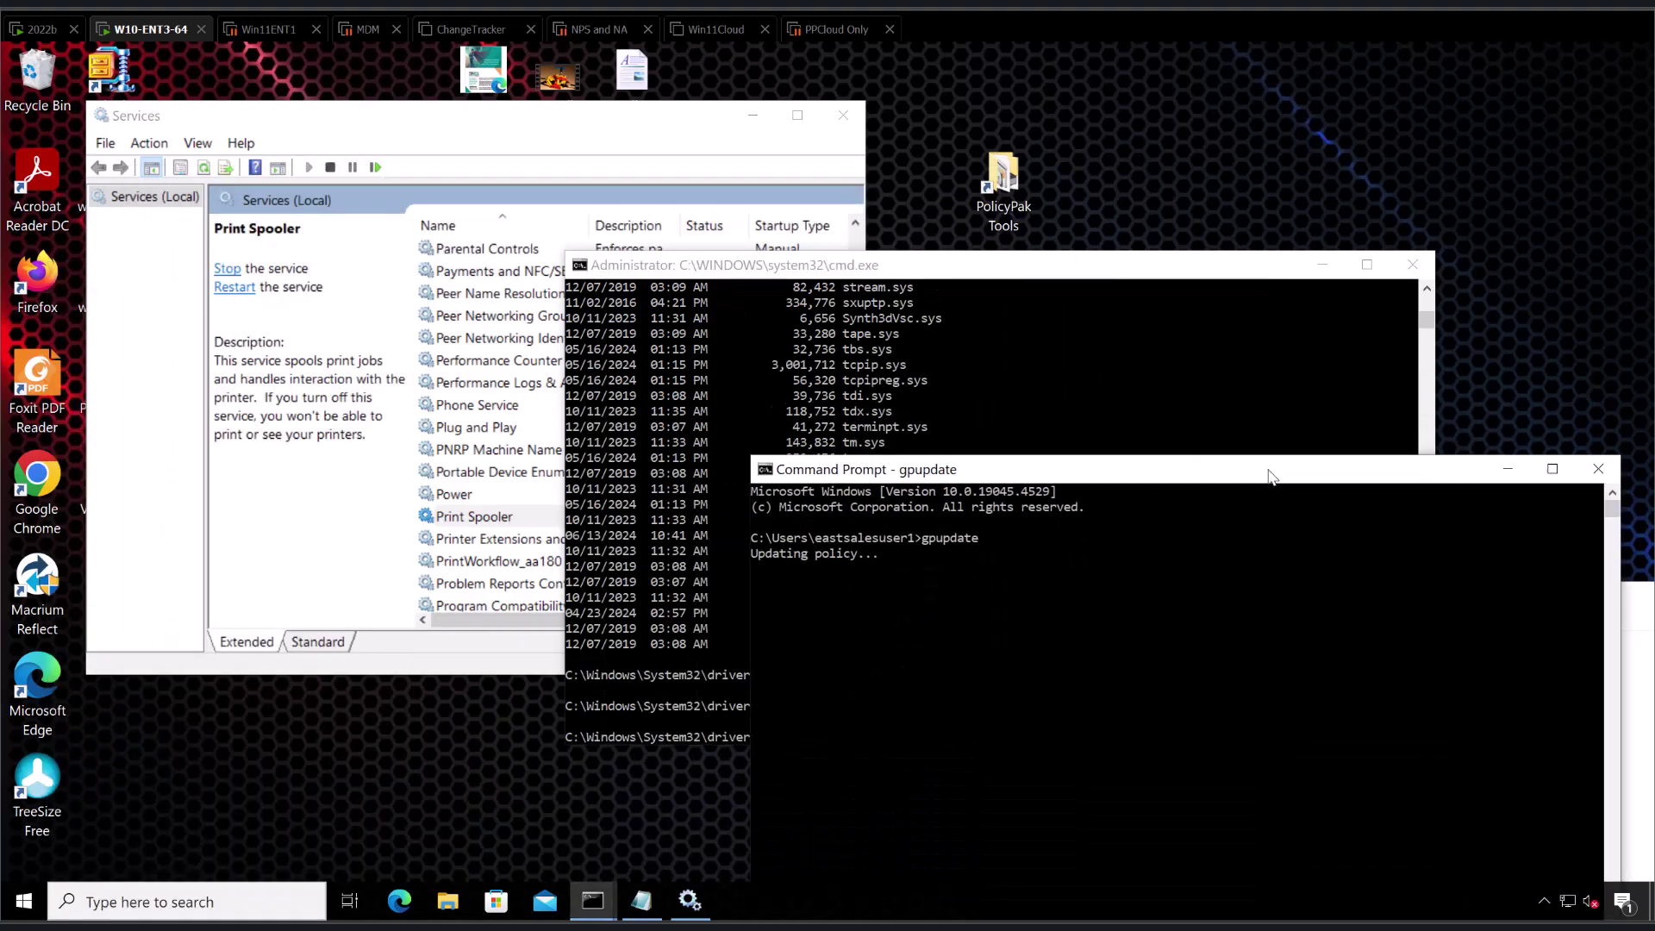
pyautogui.click(1320, 268)
pyautogui.moveTo(1184, 468); pyautogui.dragTo(1207, 380)
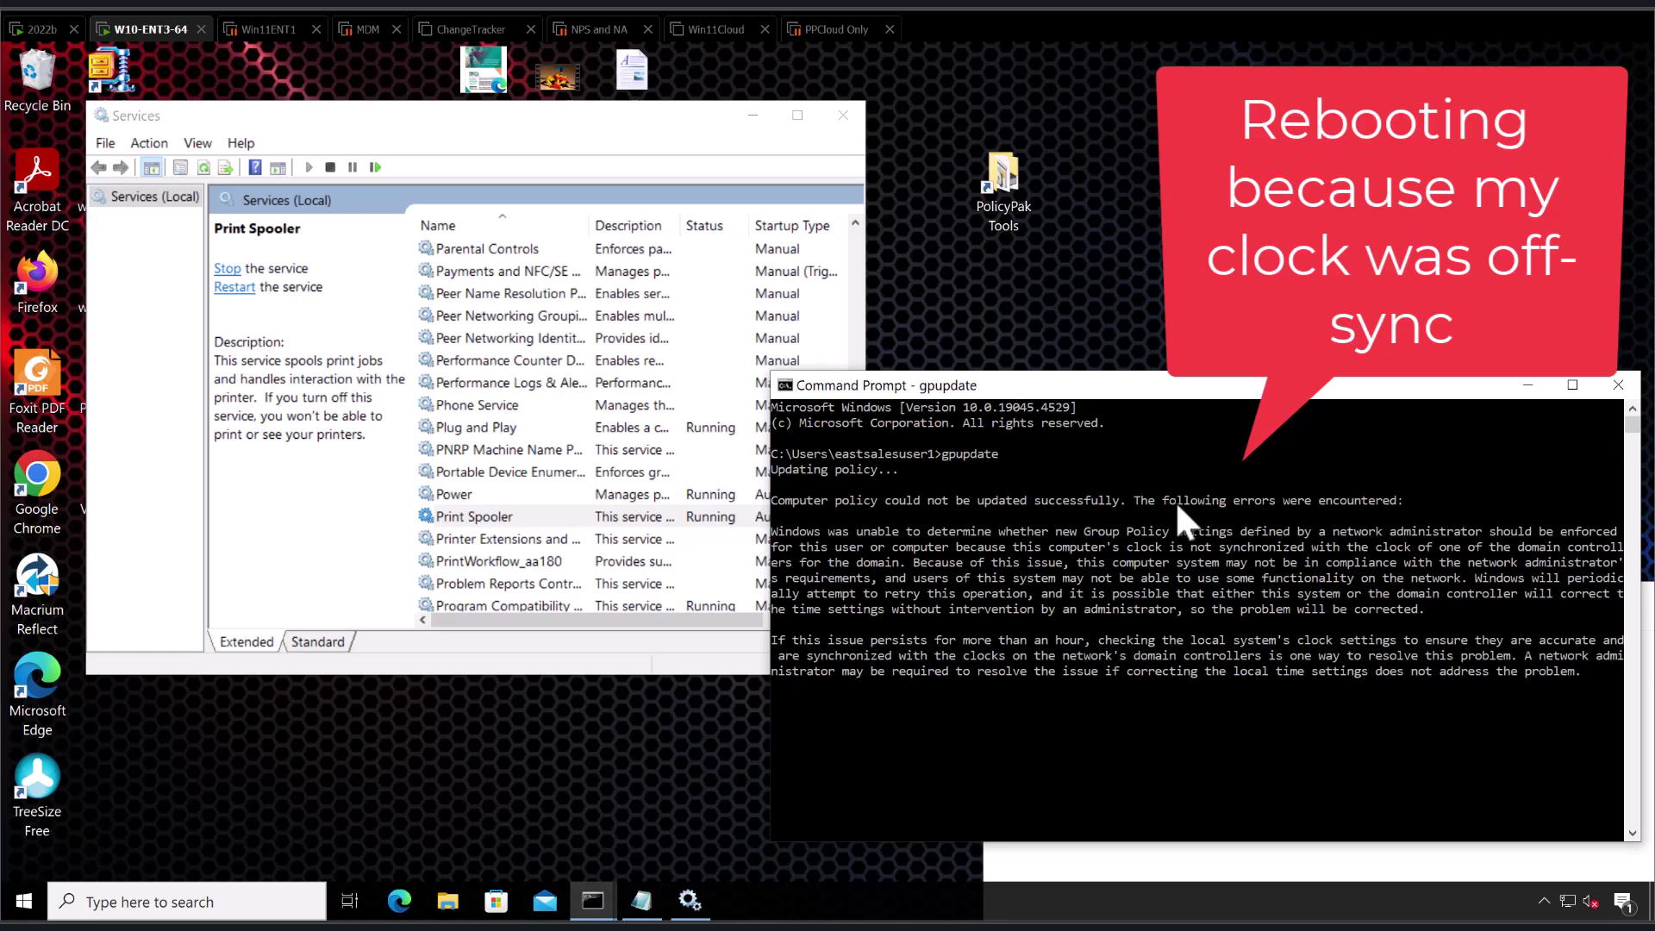
pyautogui.hotkey('ctrl', 'c')
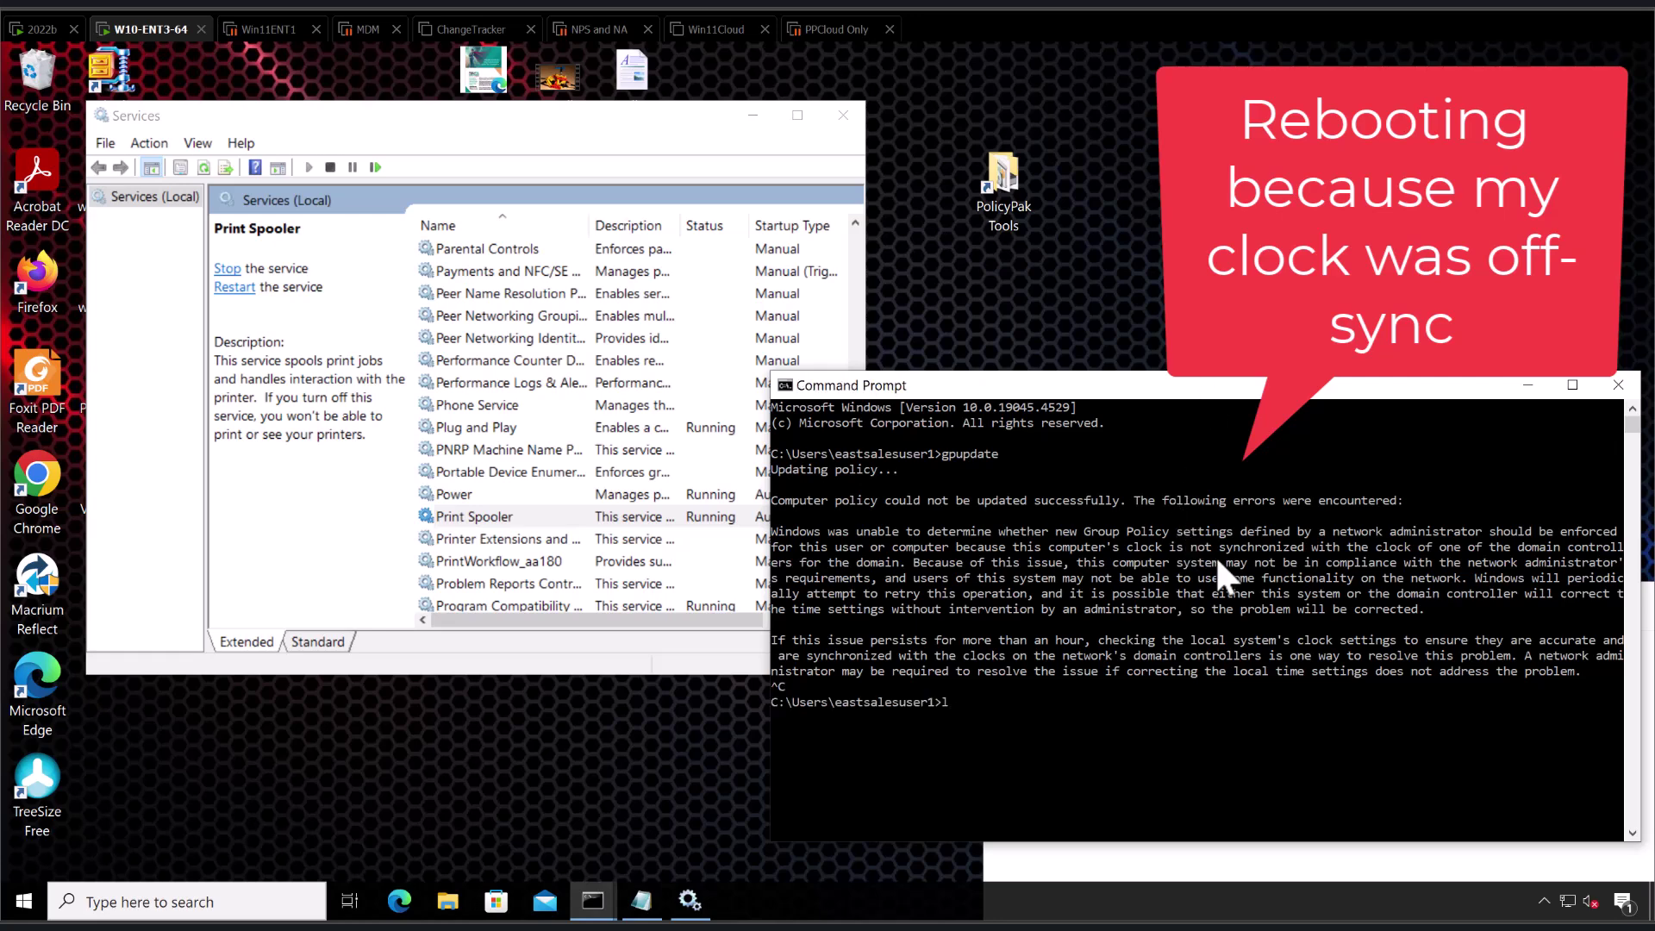
pyautogui.write('l')
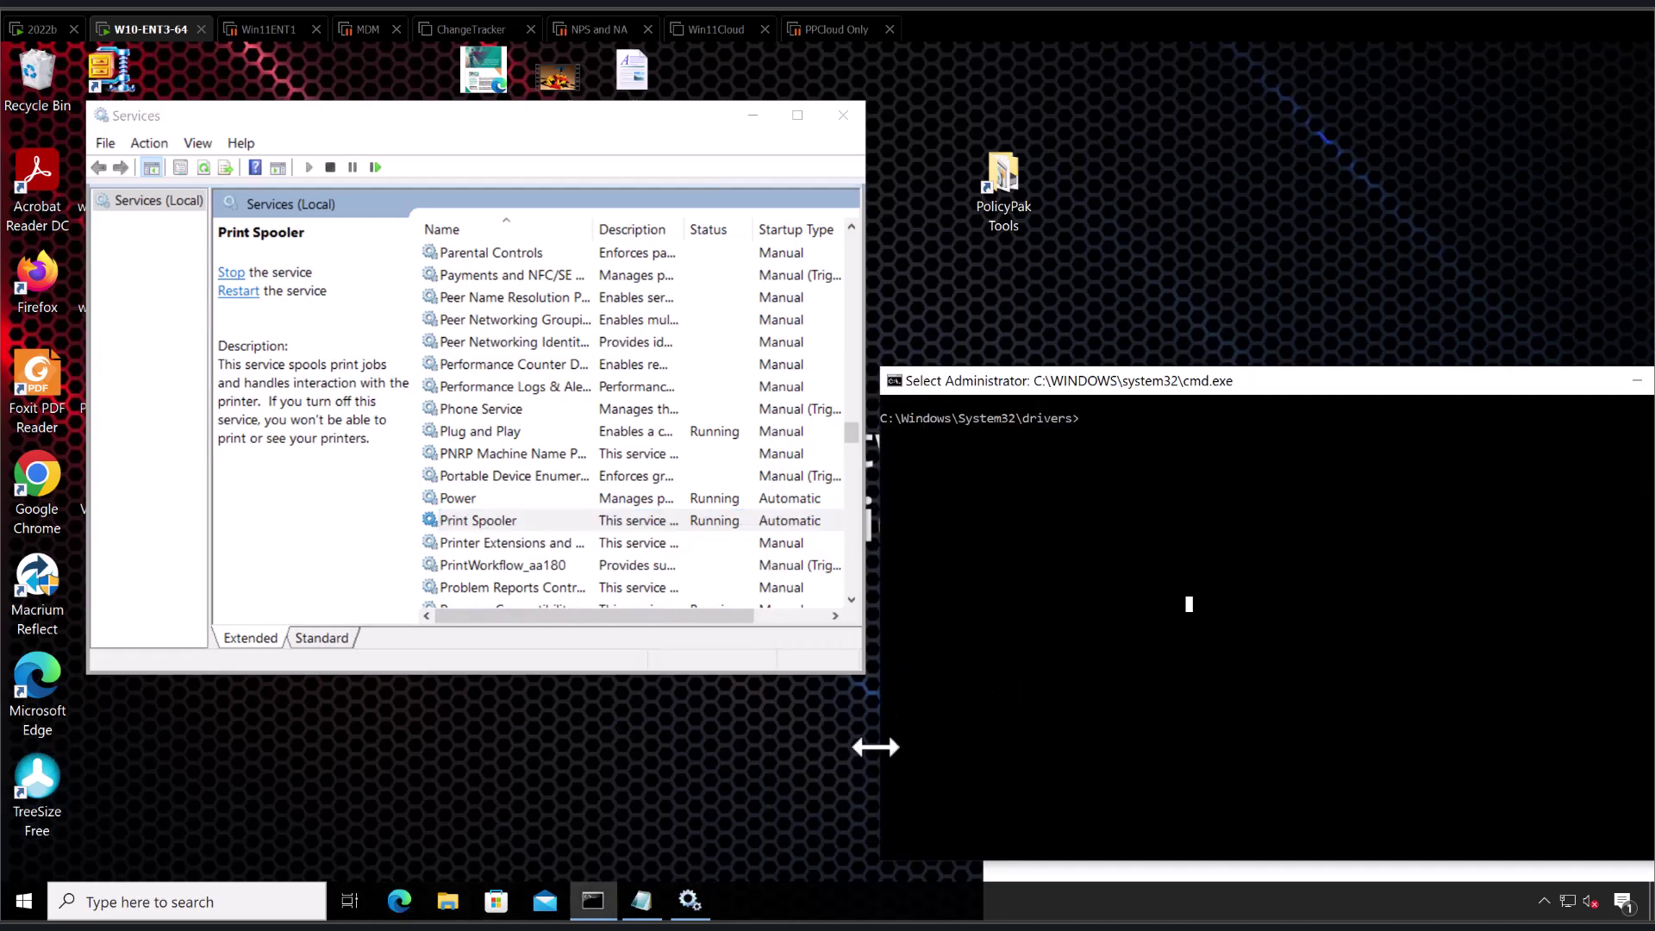
# Step: Restart the Windows 10 client and sign back in with the account password
pyautogui.press('Escape')
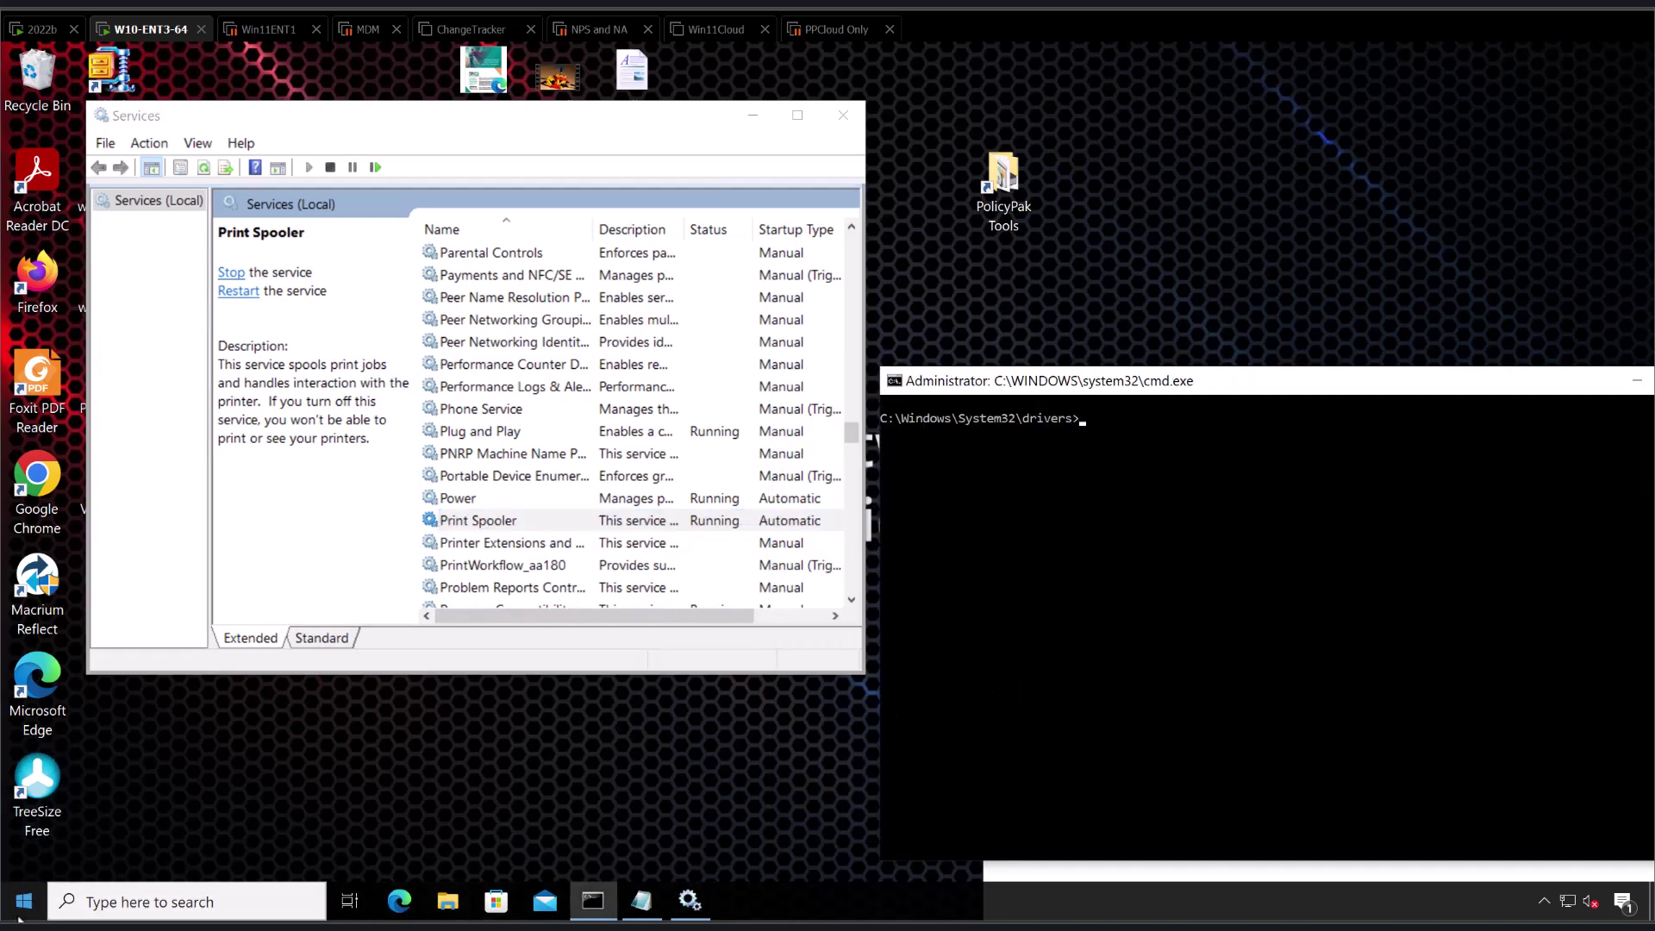
pyautogui.rightClick(19, 916)
pyautogui.moveTo(114, 854)
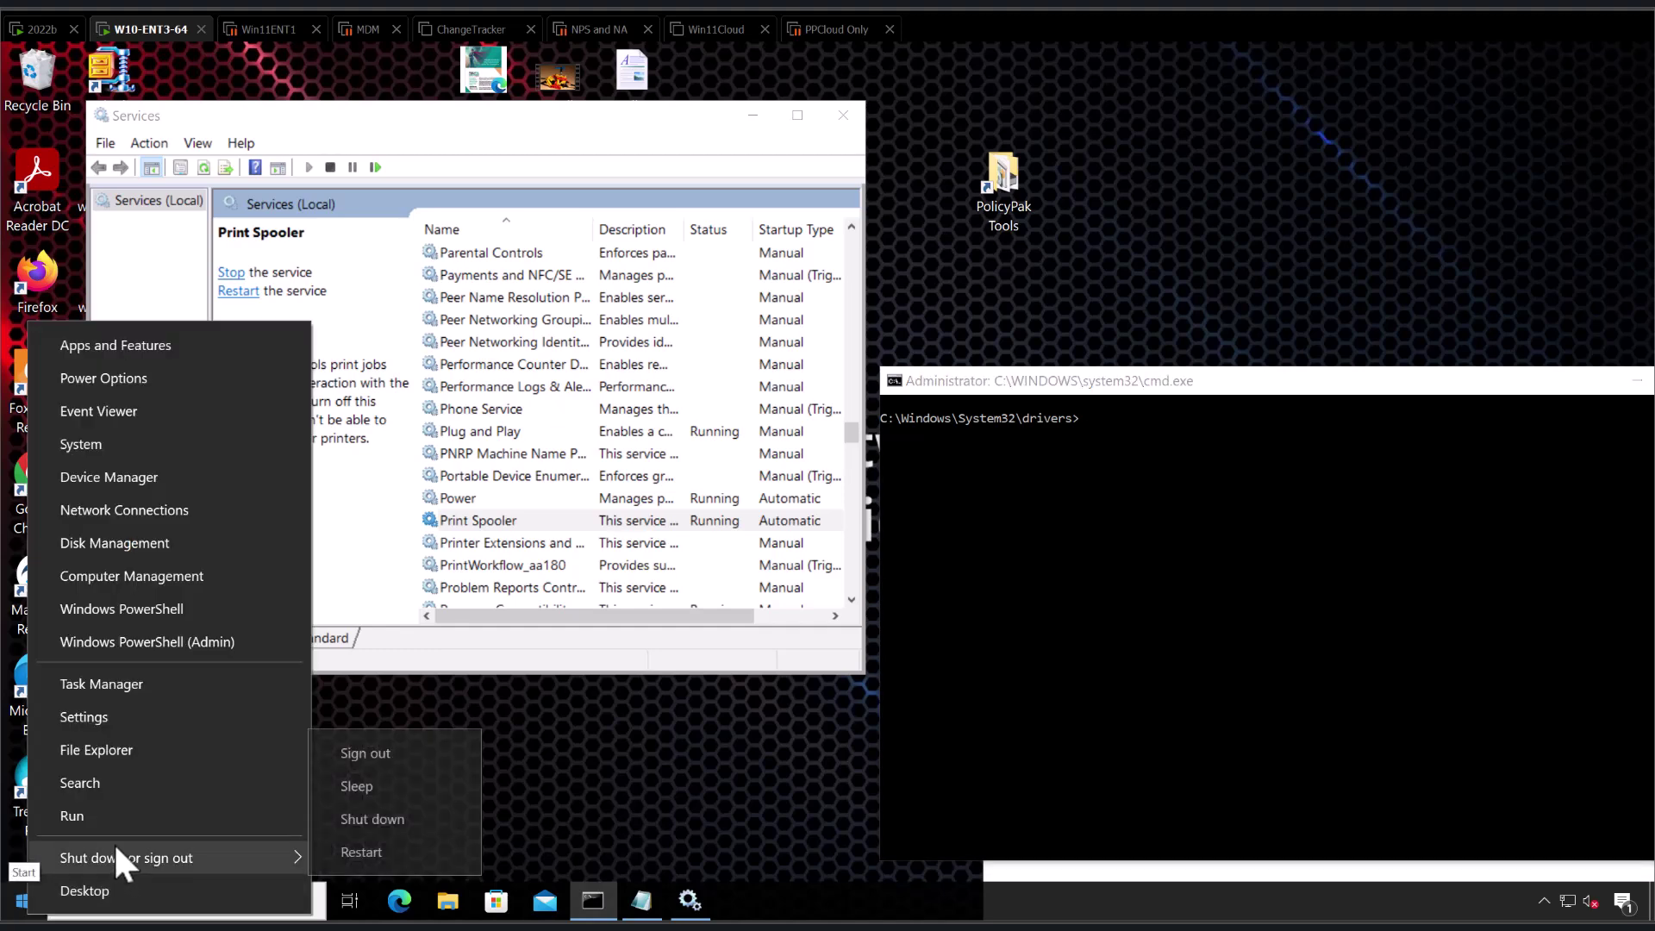
pyautogui.click(362, 852)
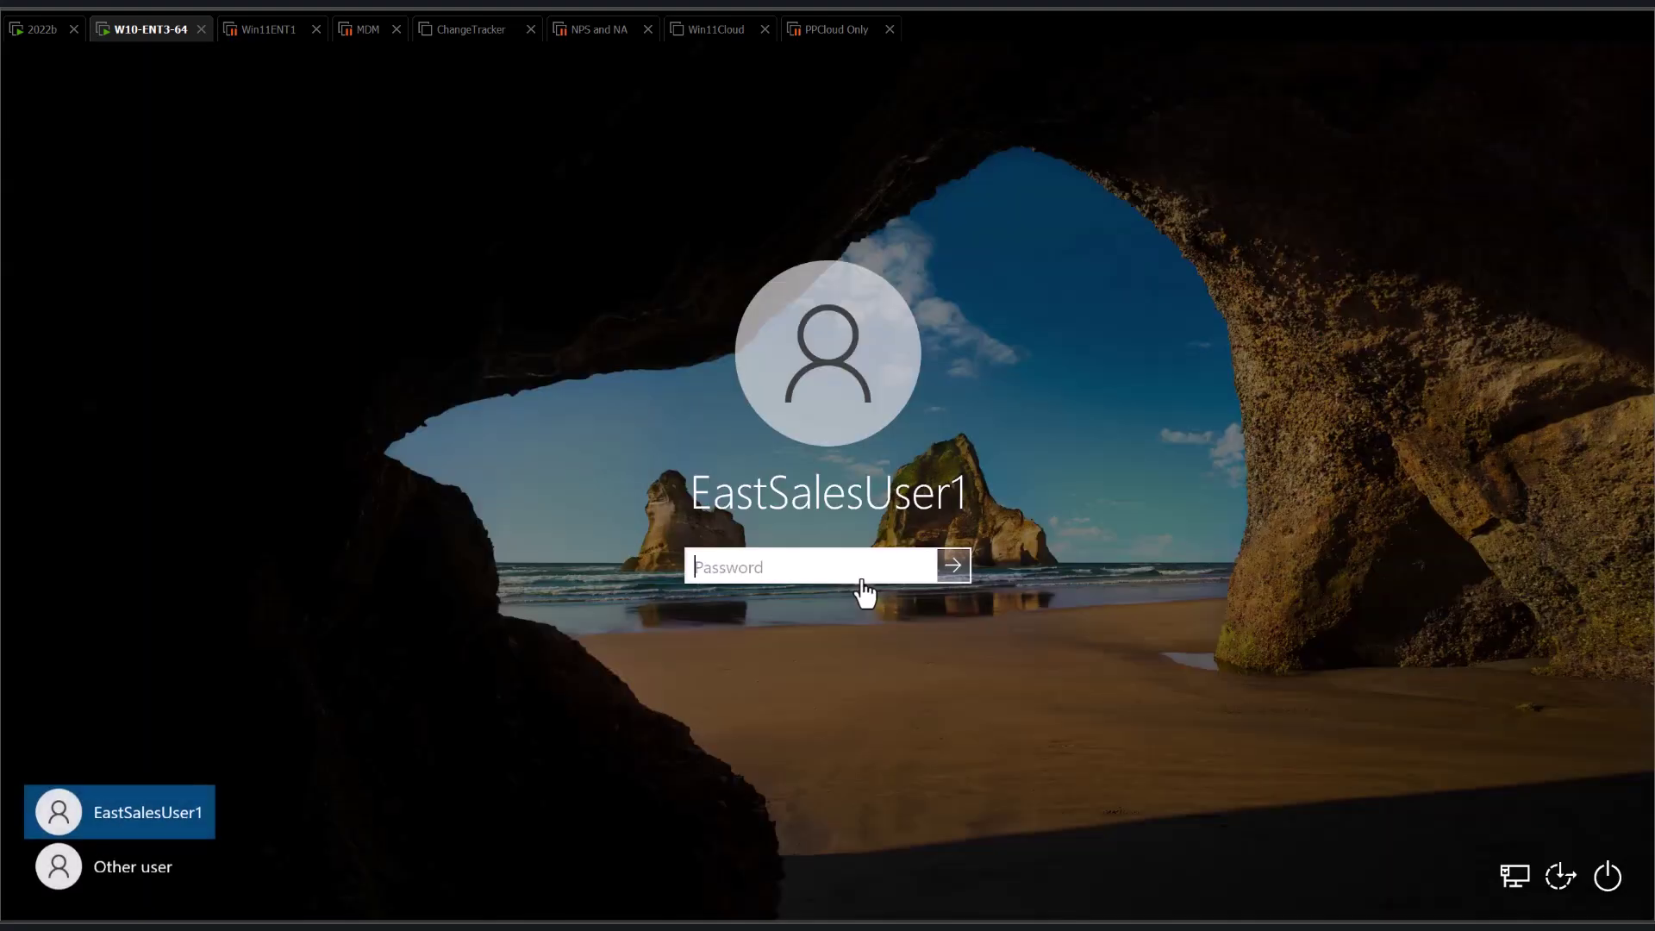
pyautogui.write('P')
pyautogui.press('Return')
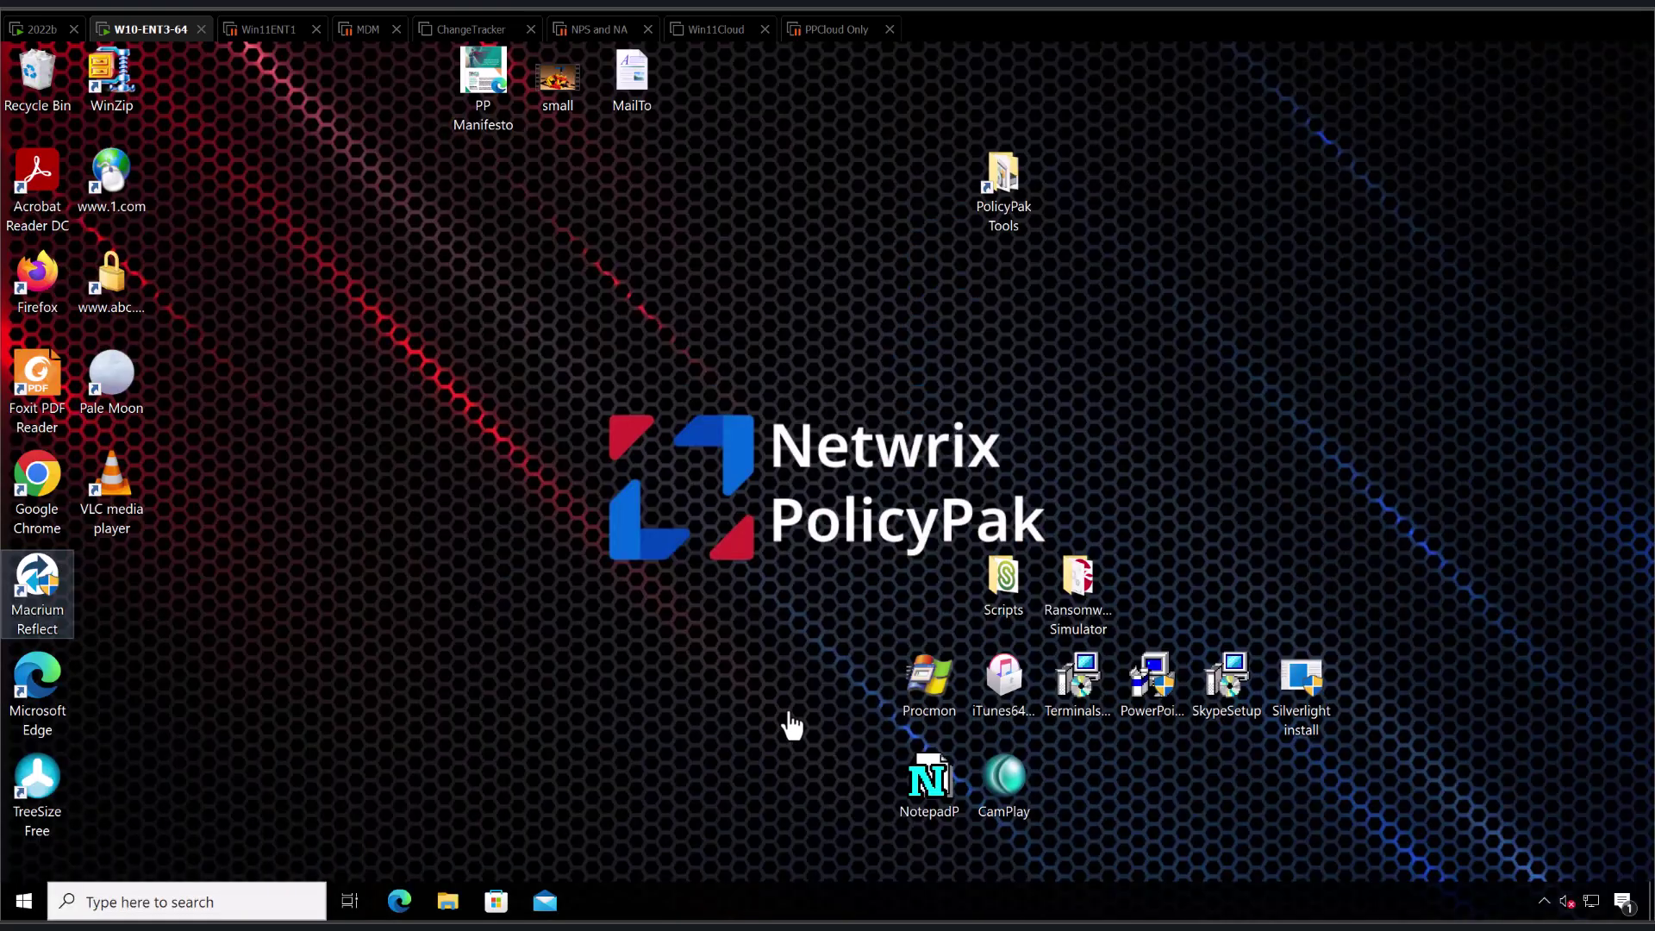
# Step: Launch services.msc from a Command Prompt run as administrator on the rebooted client
pyautogui.press('super')
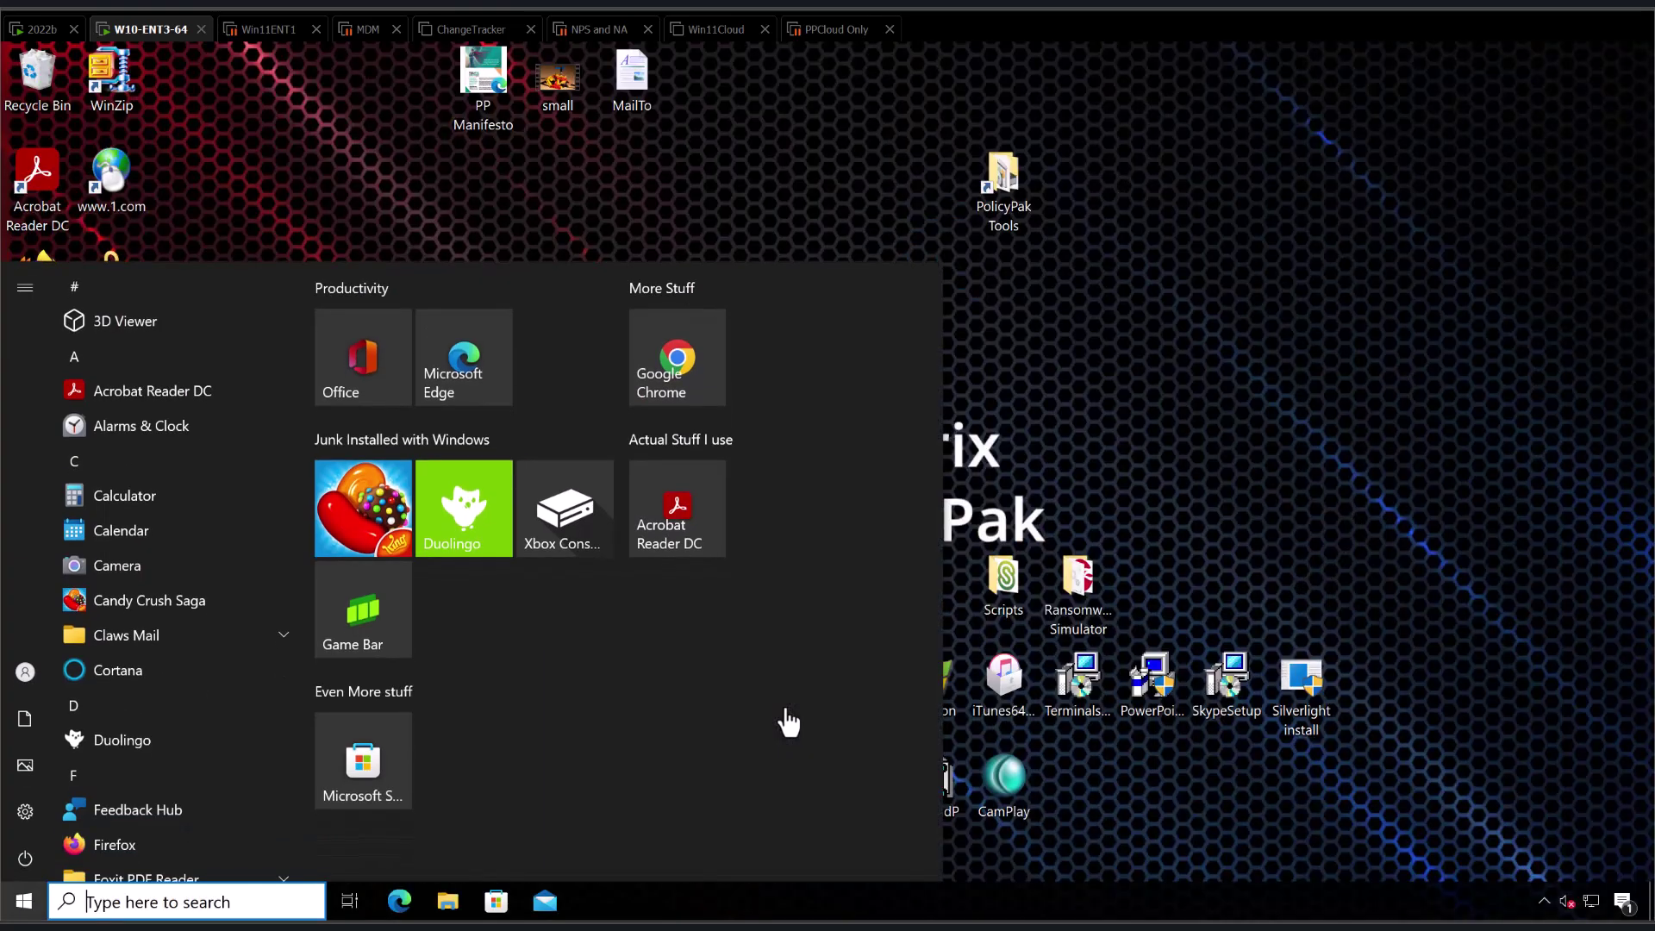
pyautogui.write('cmd')
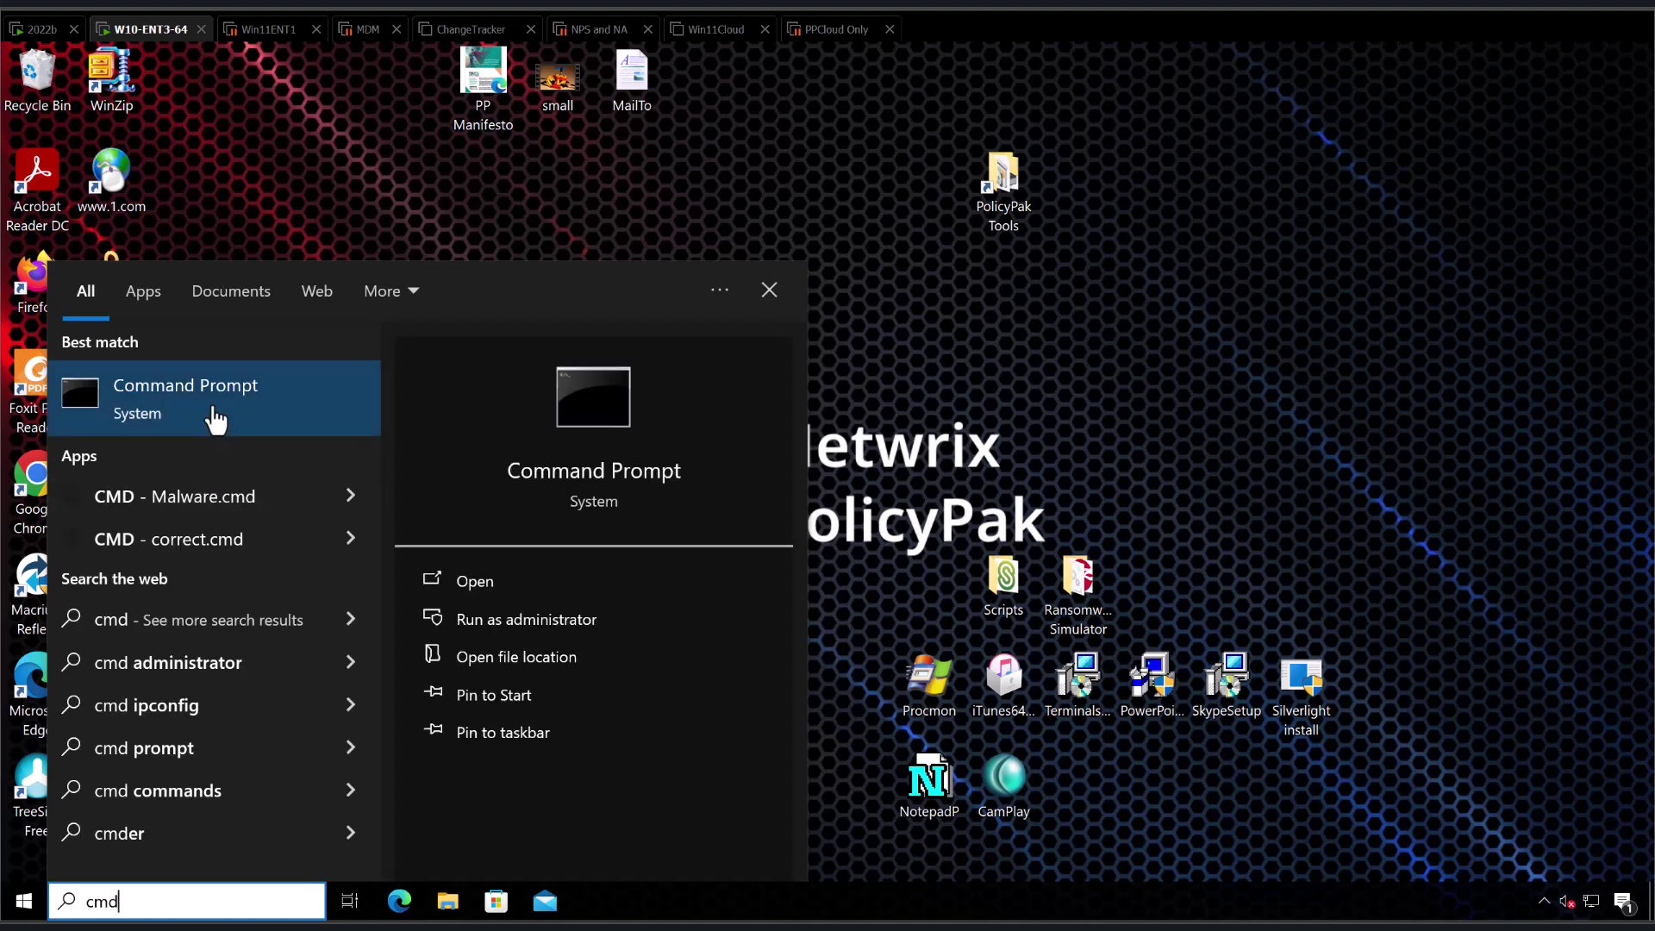
pyautogui.click(544, 632)
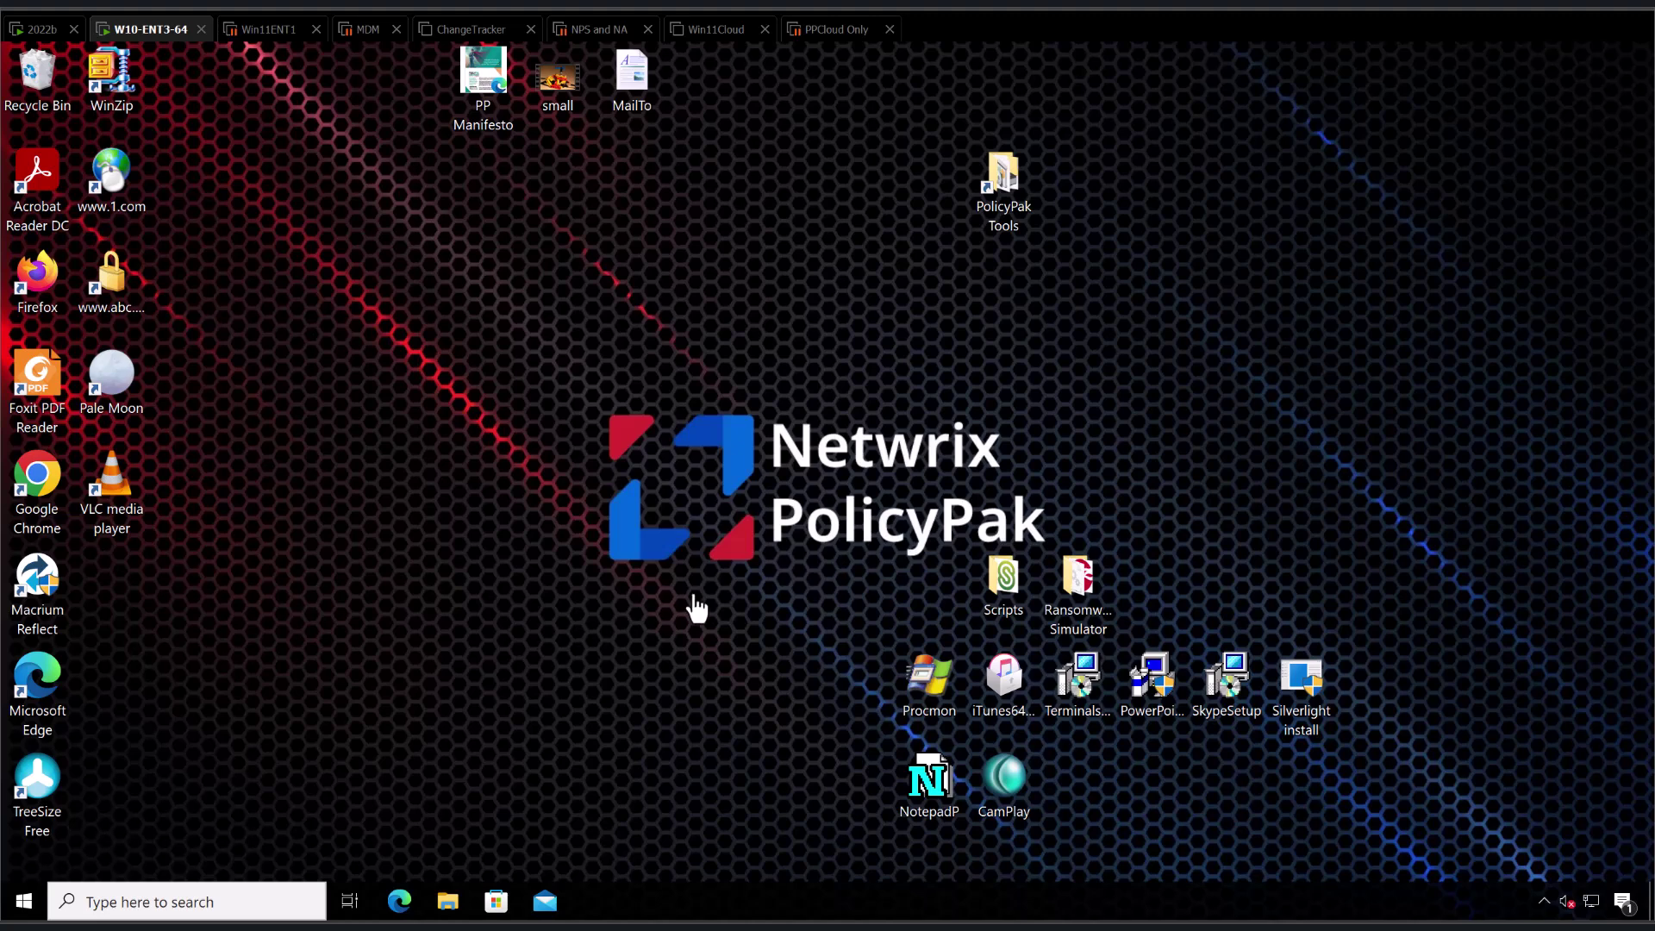
pyautogui.write('s')
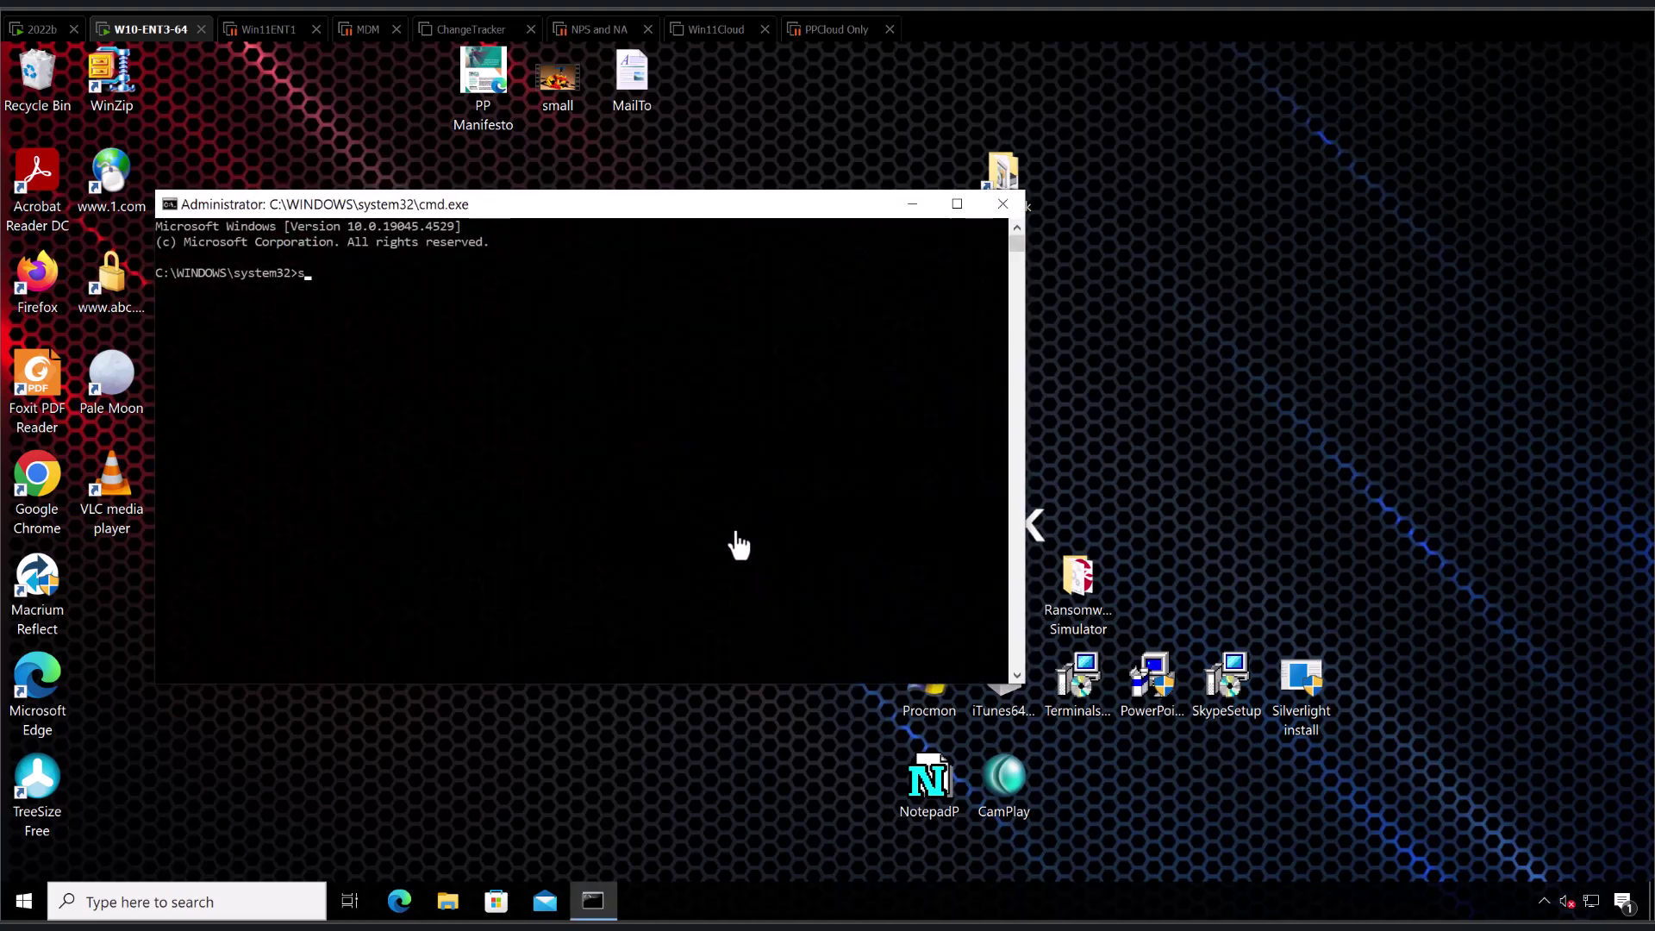
pyautogui.write('ervices.msc')
pyautogui.press('Return')
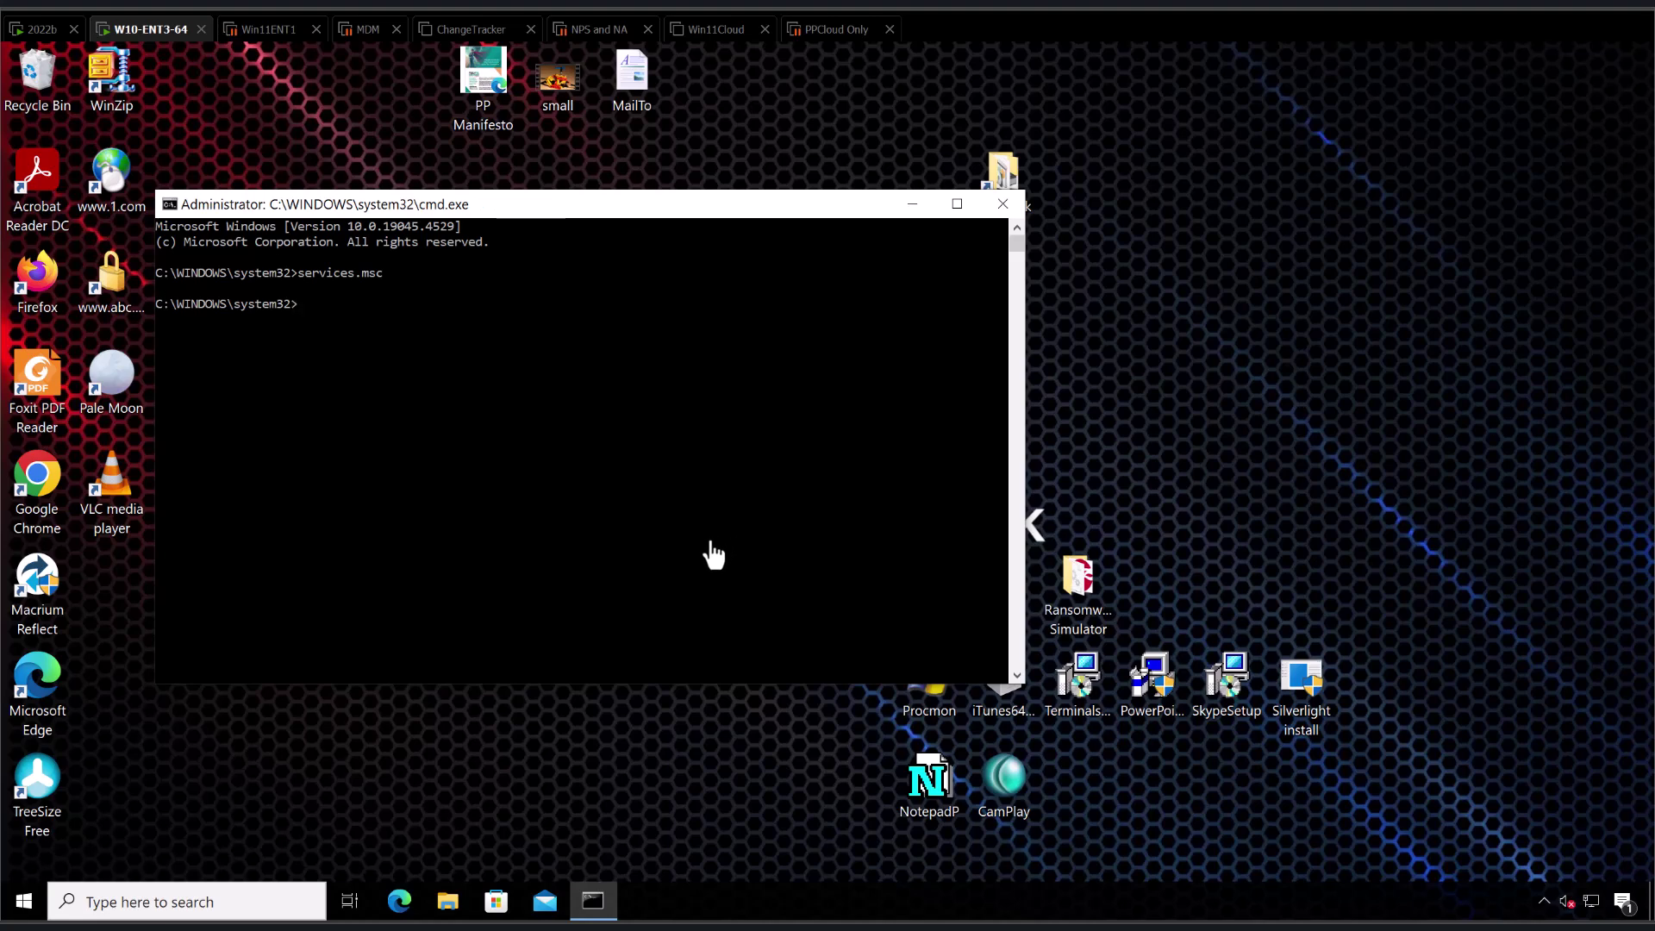
pyautogui.moveTo(386, 205); pyautogui.dragTo(830, 358)
# Step: Open Print Spooler's properties to confirm Disabled and Stopped, then return to the Group Policy server
pyautogui.click(520, 428)
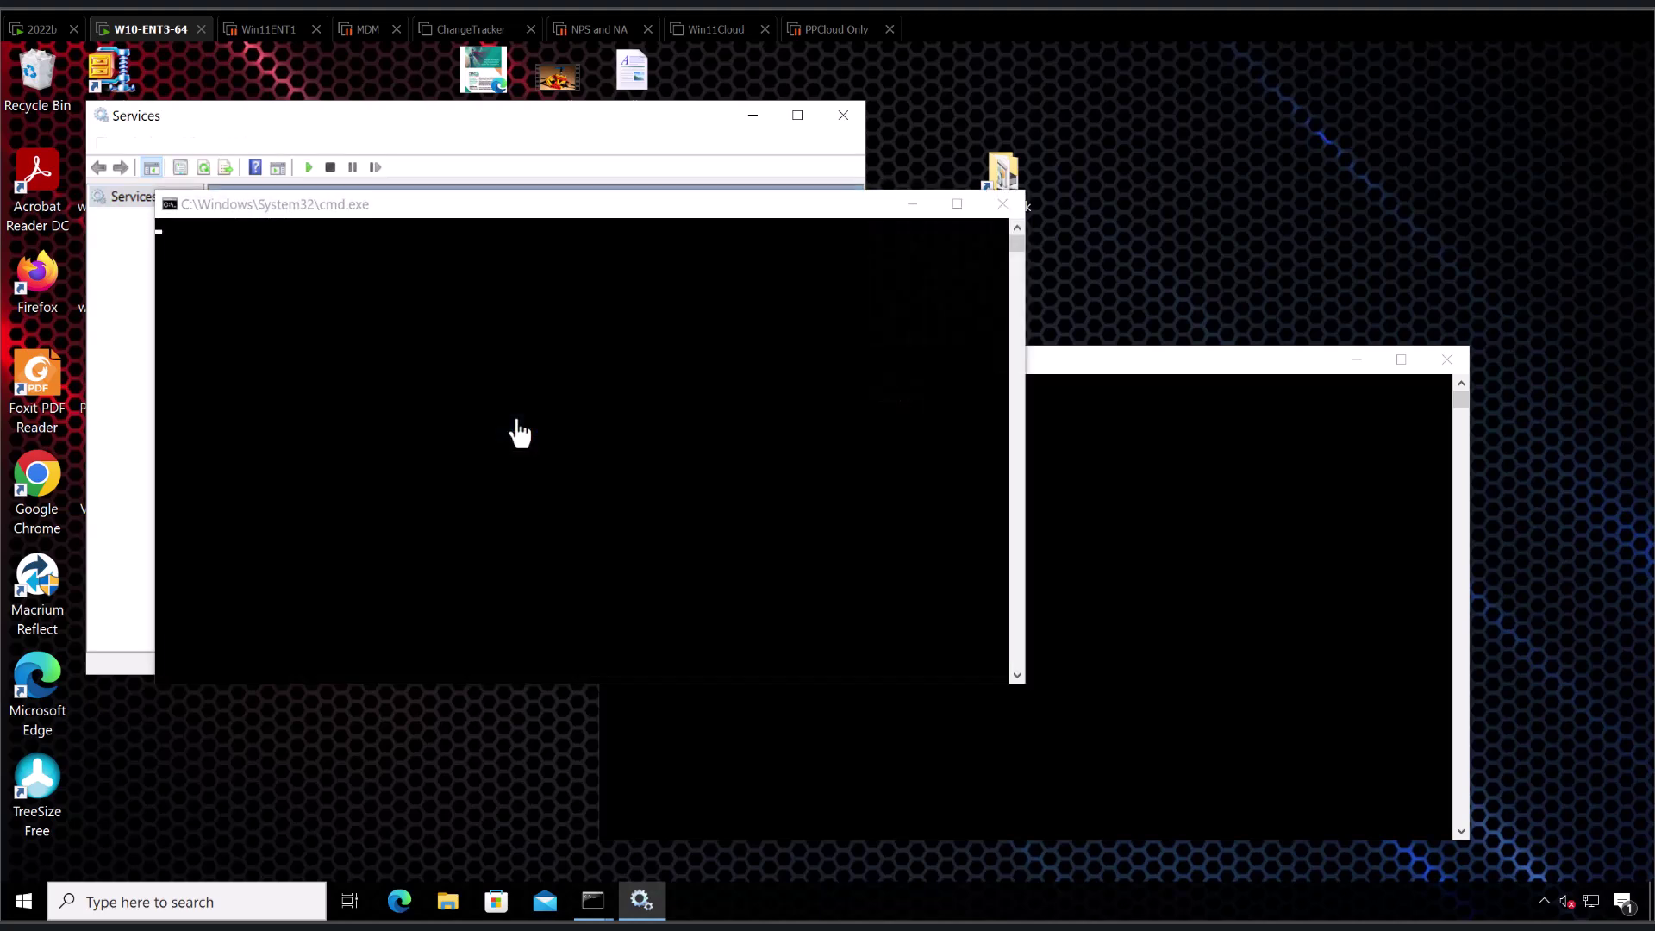
pyautogui.press('p')
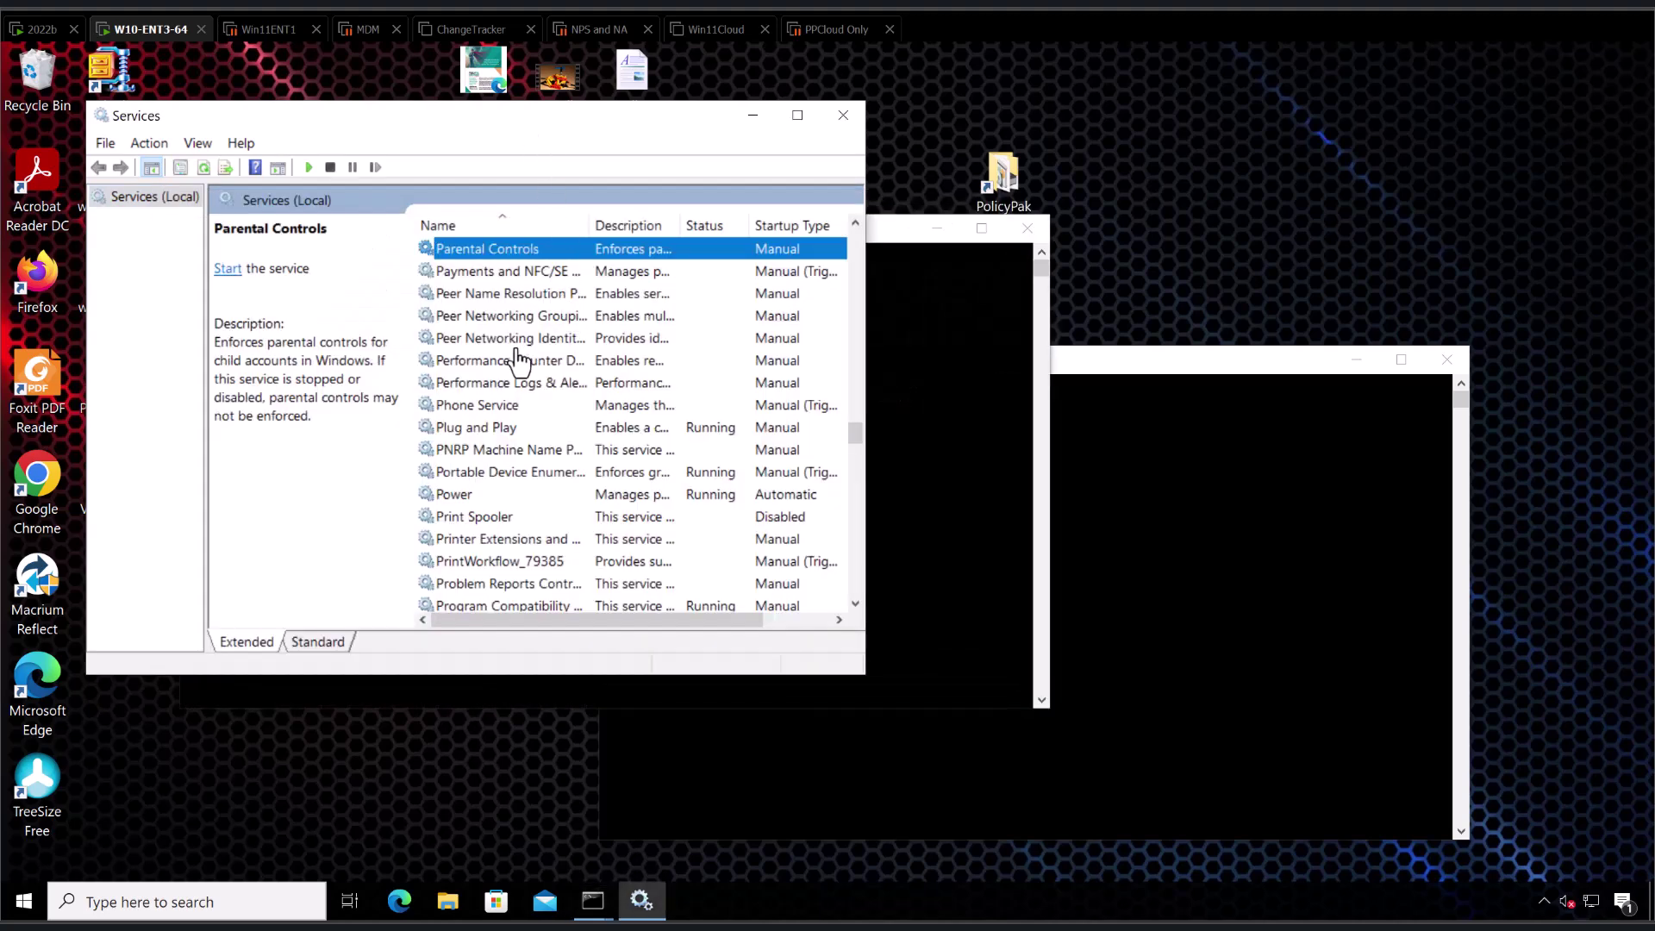
pyautogui.click(517, 340)
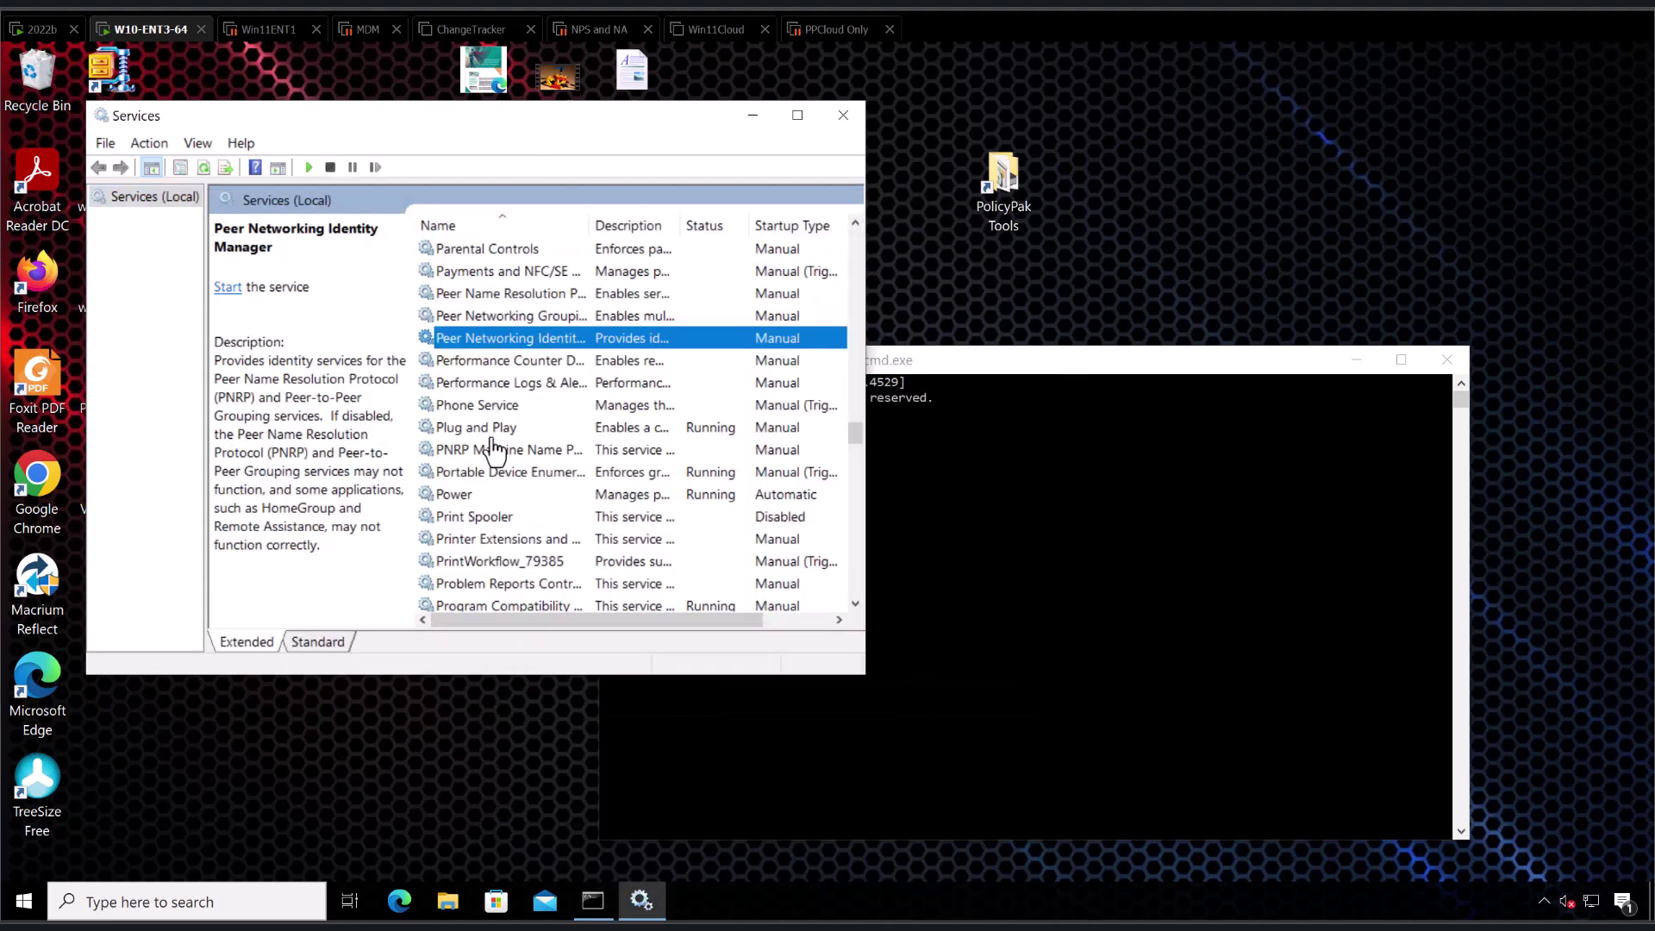
pyautogui.click(489, 520)
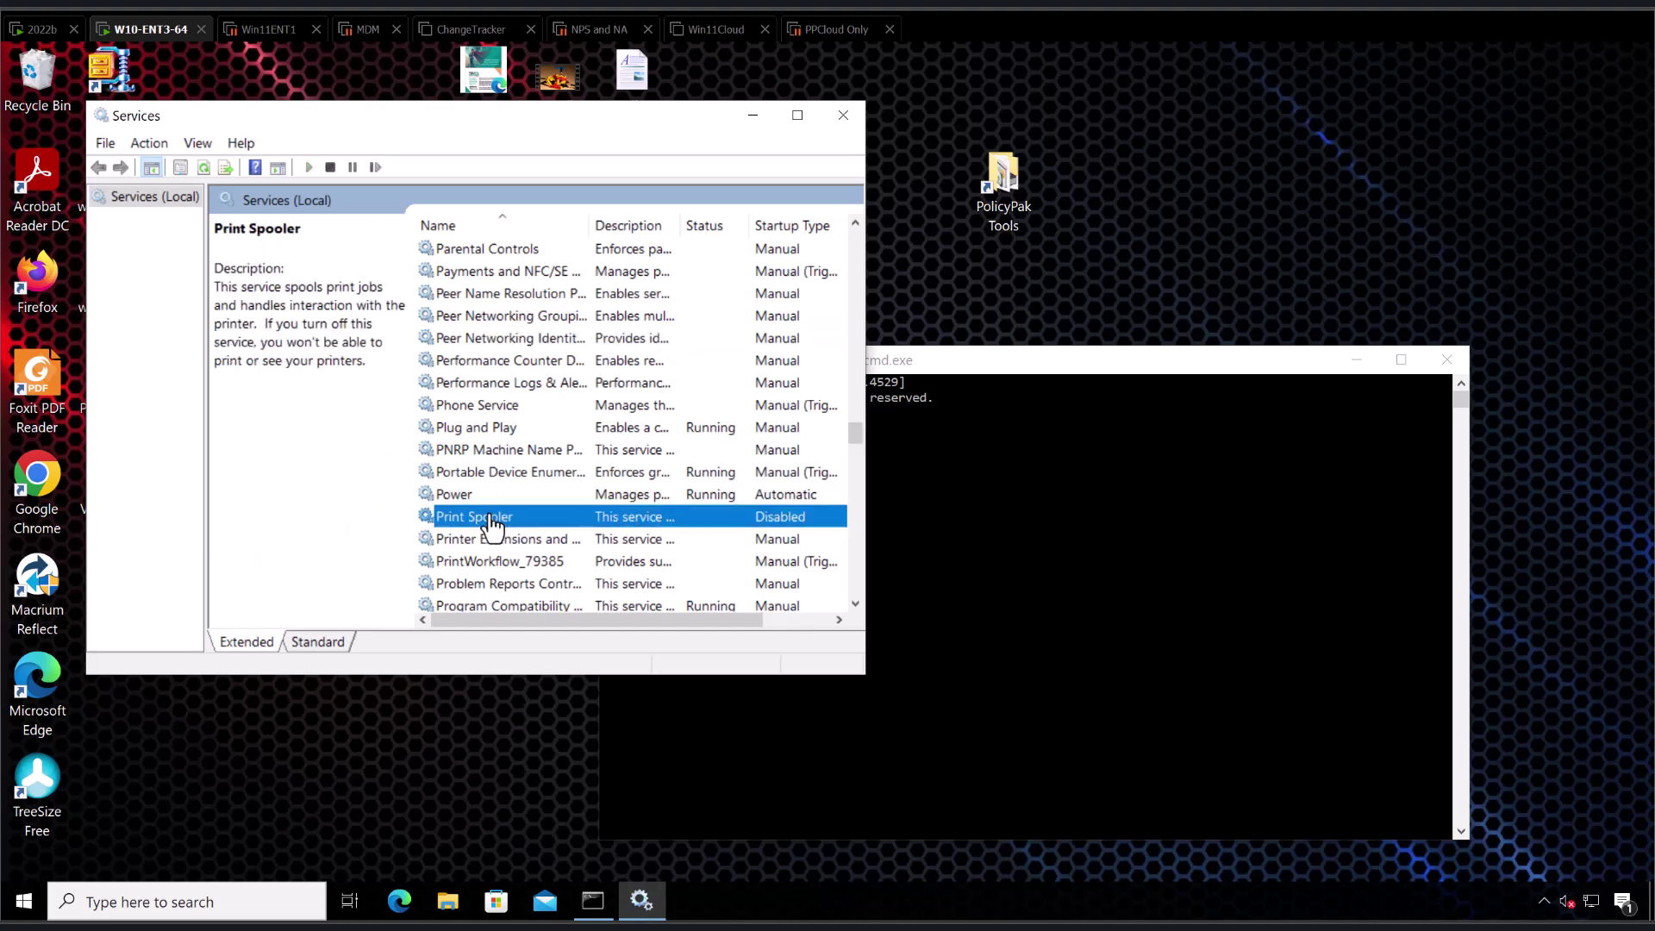
pyautogui.doubleClick(492, 520)
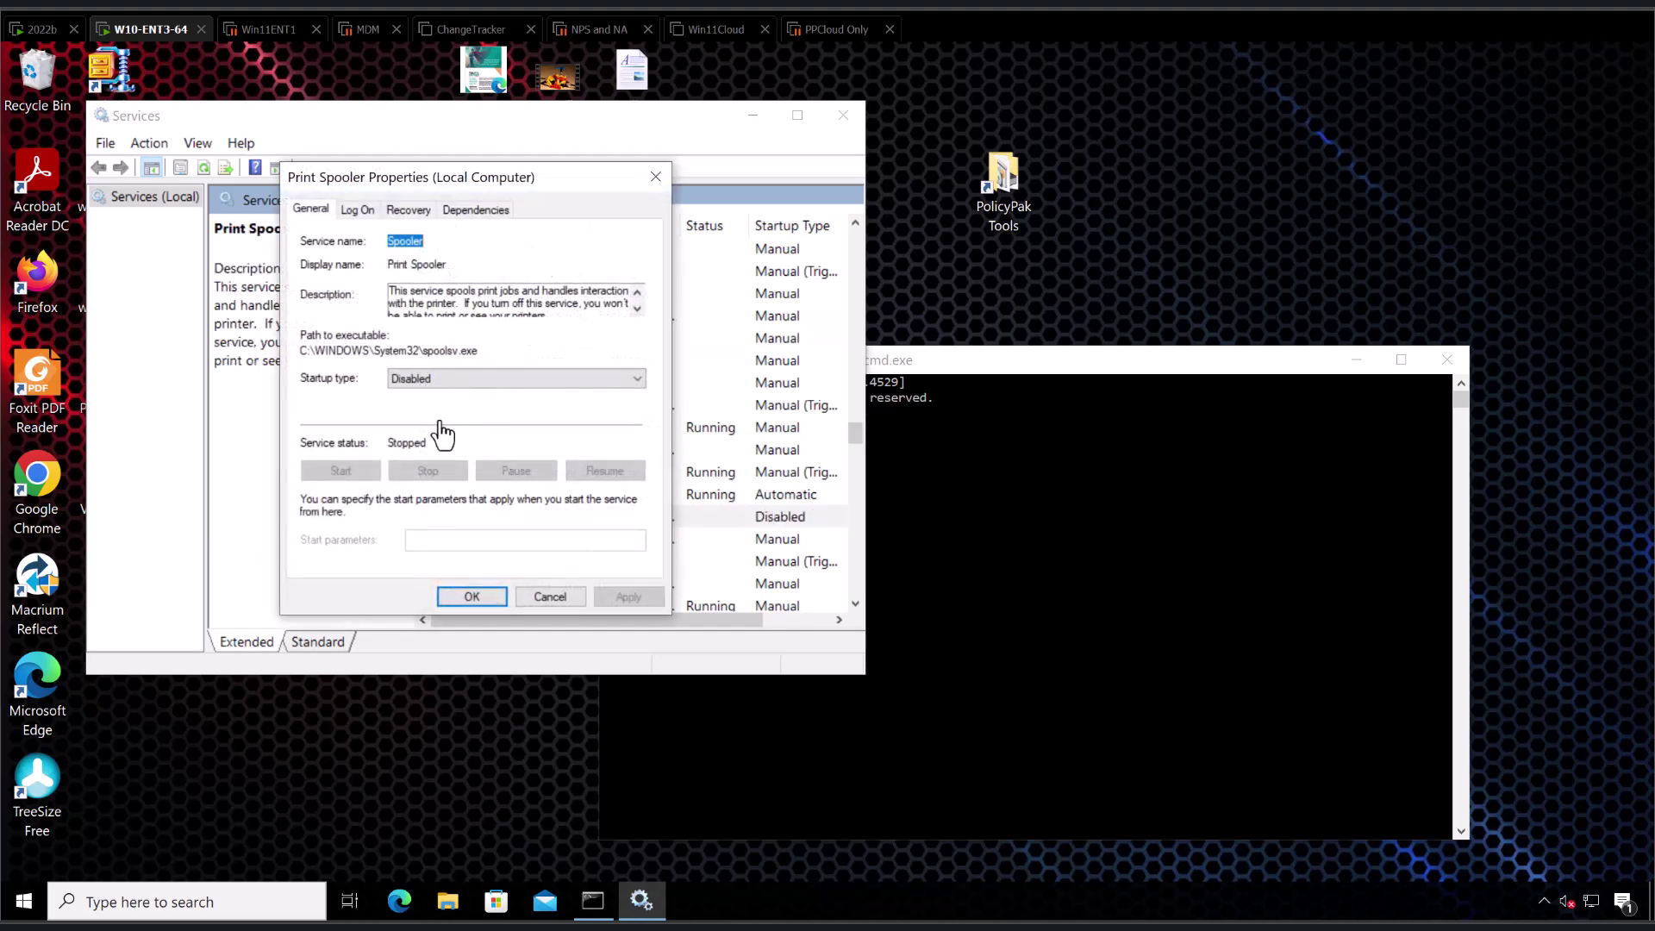
pyautogui.moveTo(500, 191); pyautogui.dragTo(624, 345)
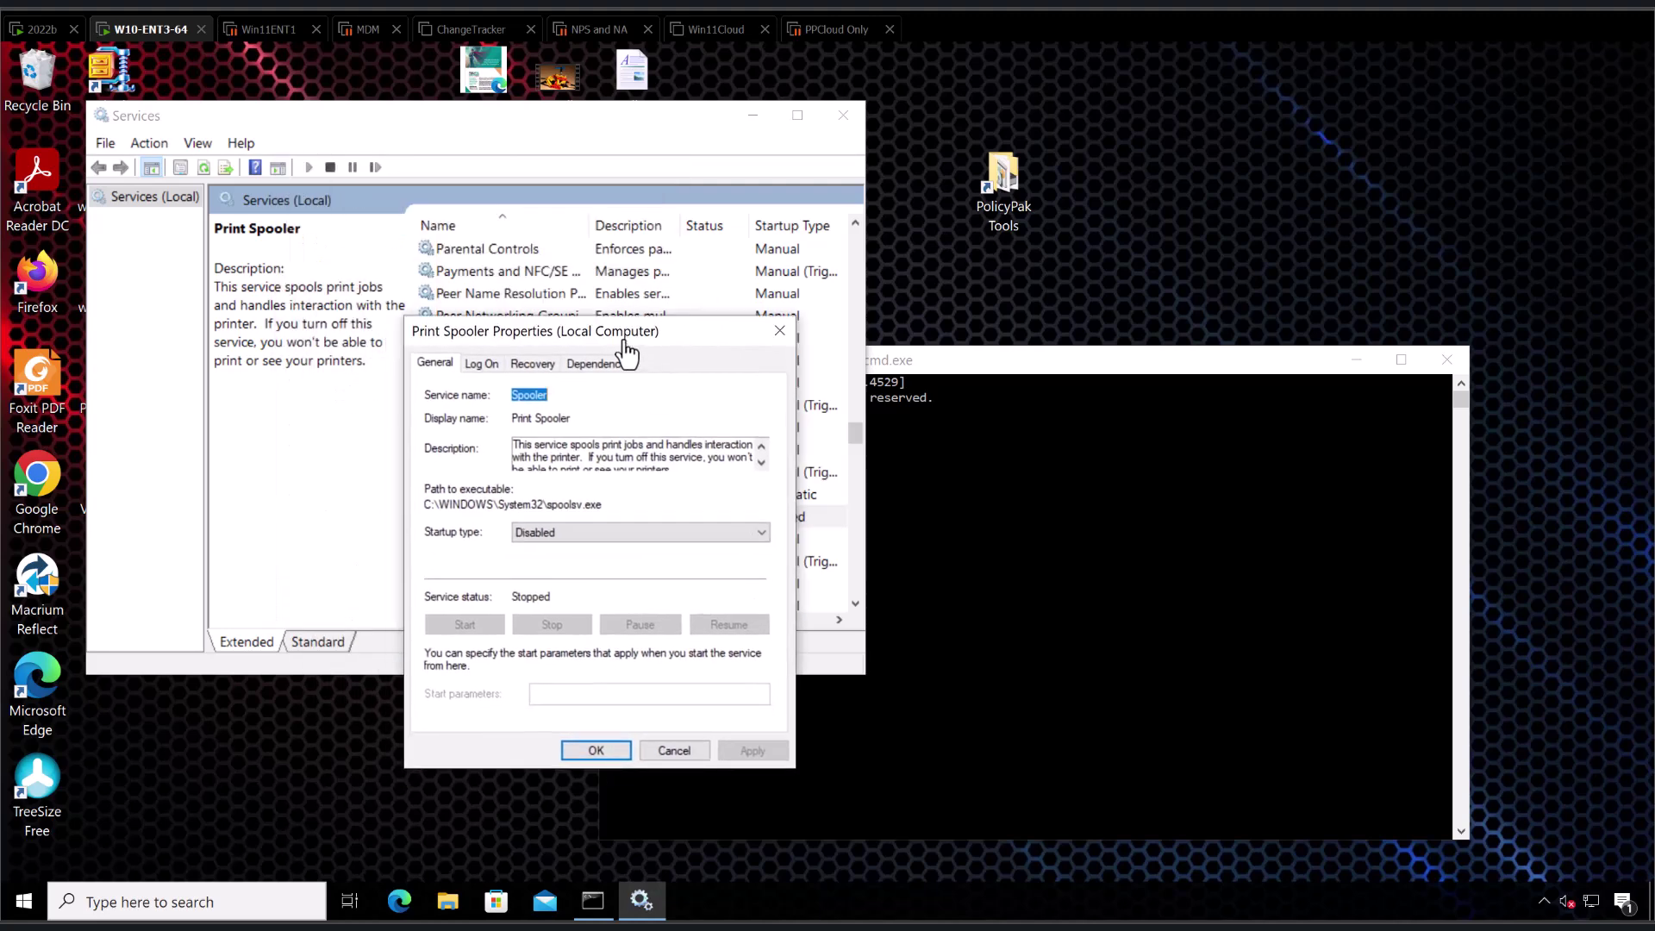
pyautogui.click(35, 31)
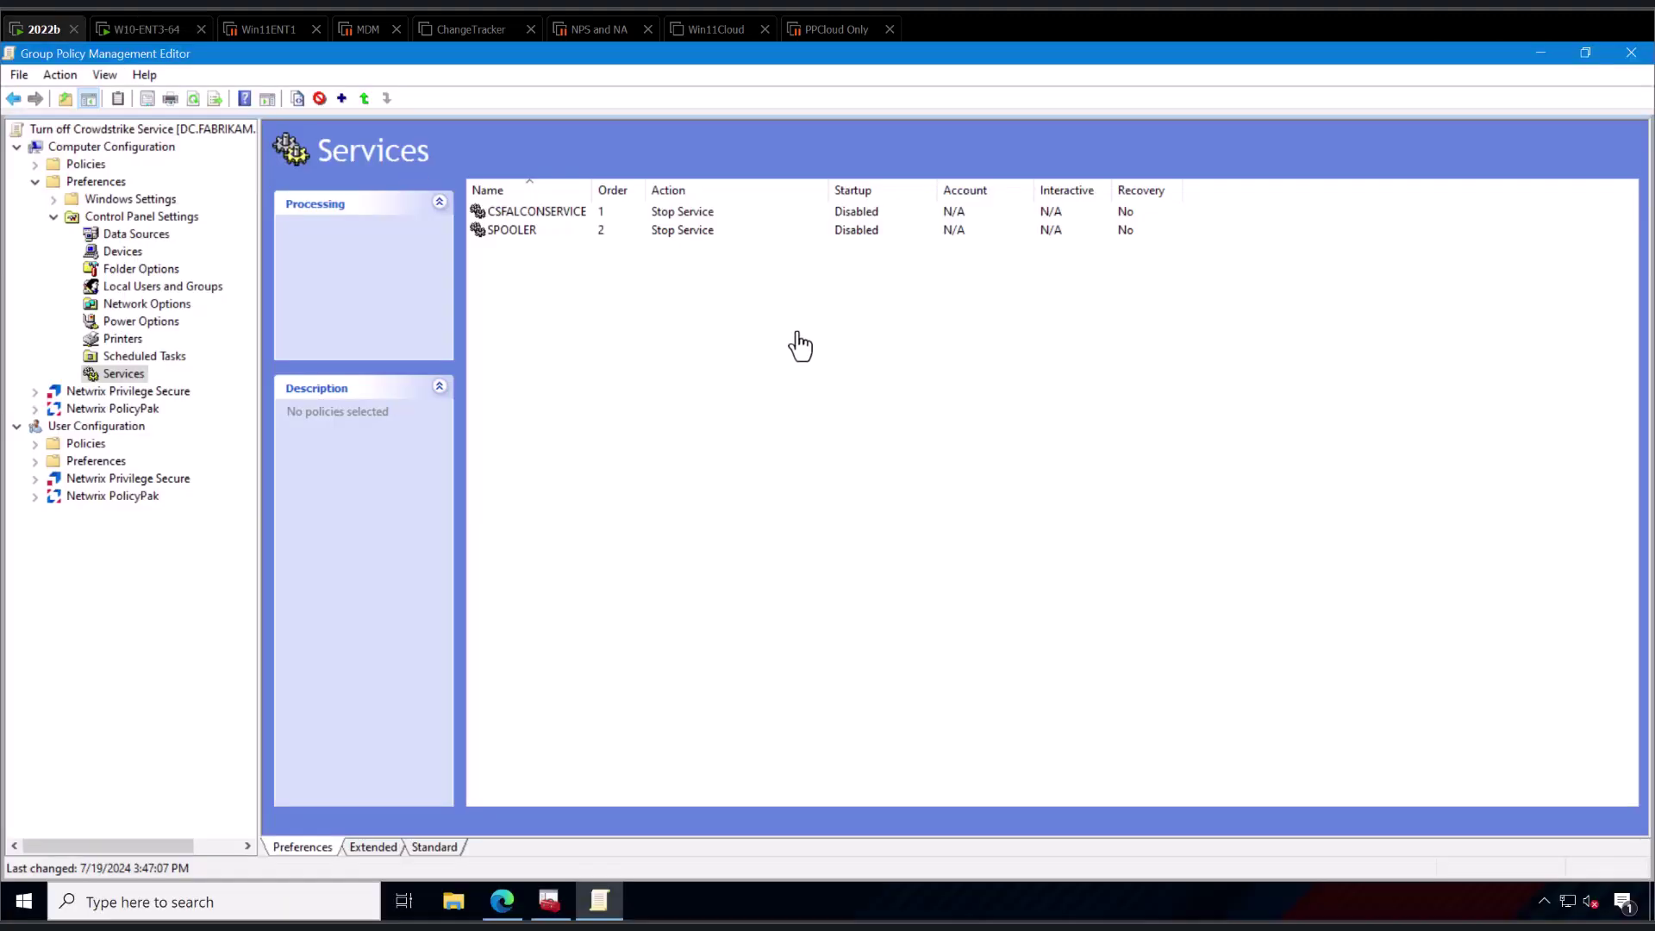